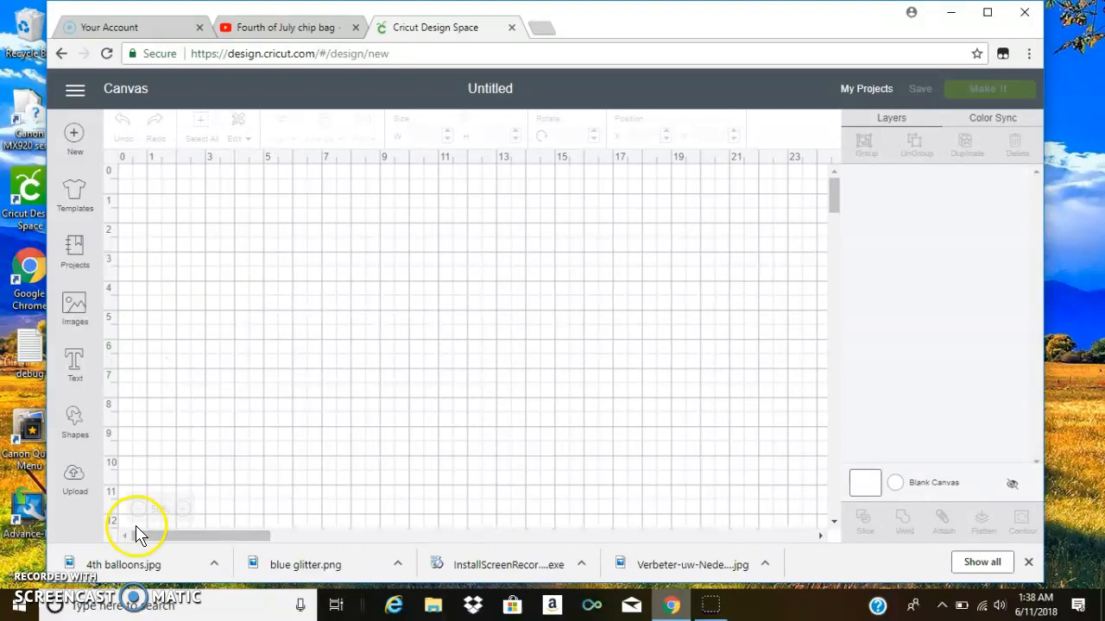
Add a square shape enlarged to about 5.83 inches, and remove it from the canvas again.
{"action": "left_click", "coordinate": [73, 432]}
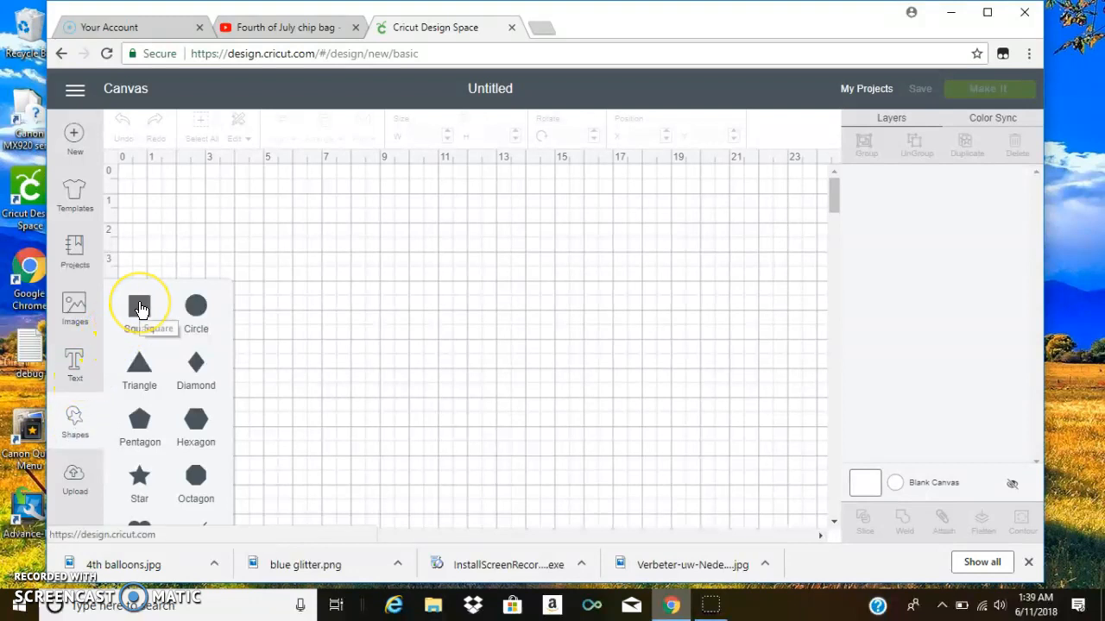
{"action": "left_click", "coordinate": [140, 309]}
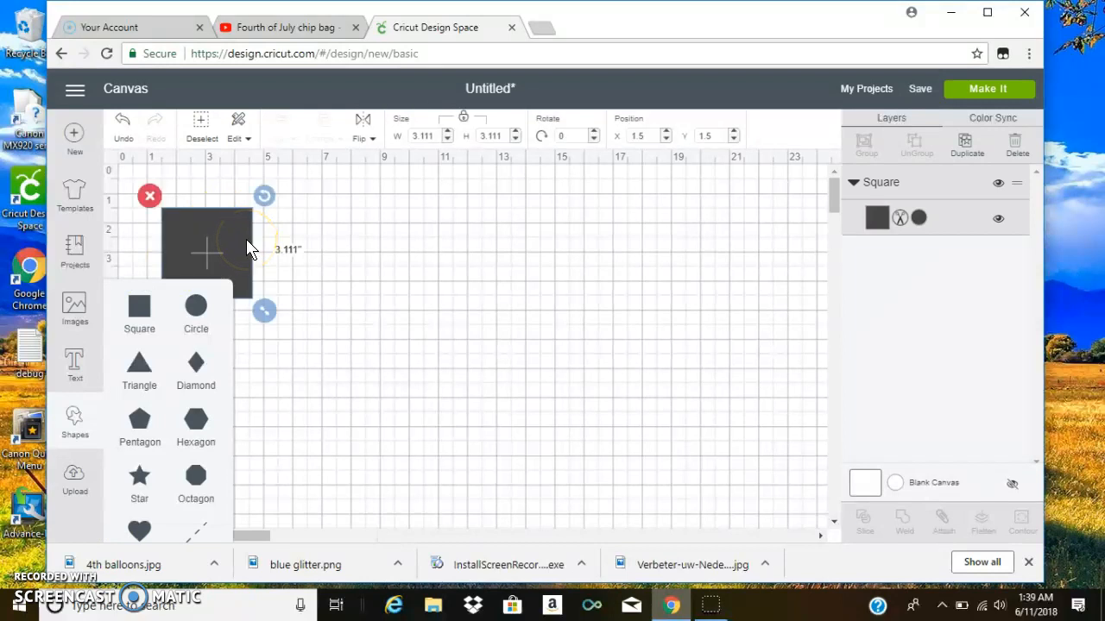
{"action": "left_click_drag", "start_coordinate": [233, 234], "coordinate": [336, 224]}
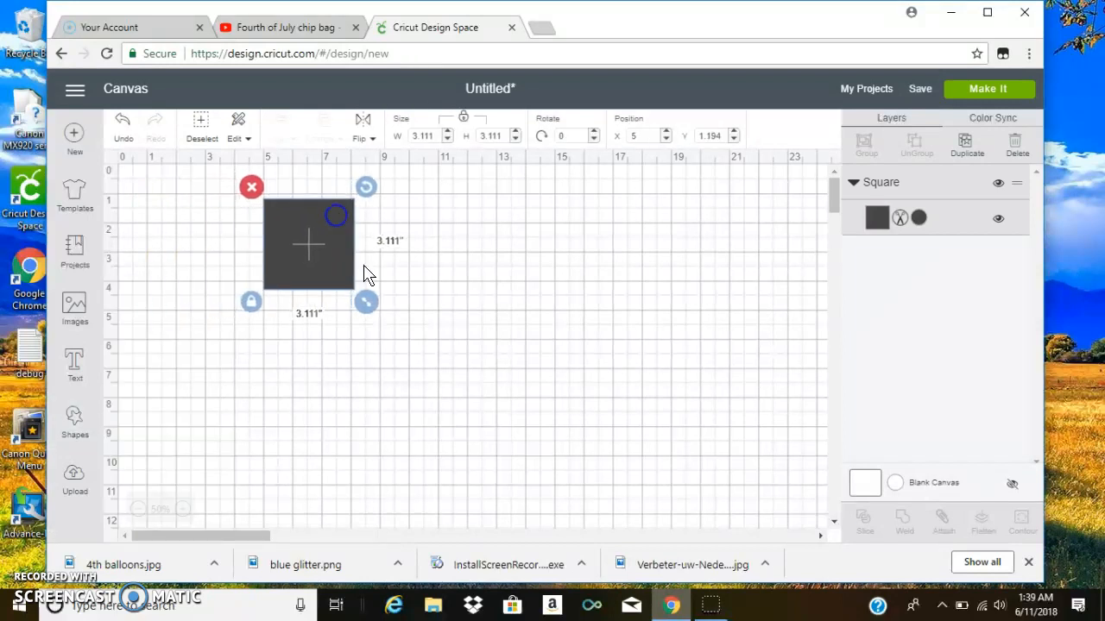
{"action": "left_click_drag", "start_coordinate": [401, 305], "coordinate": [453, 309]}
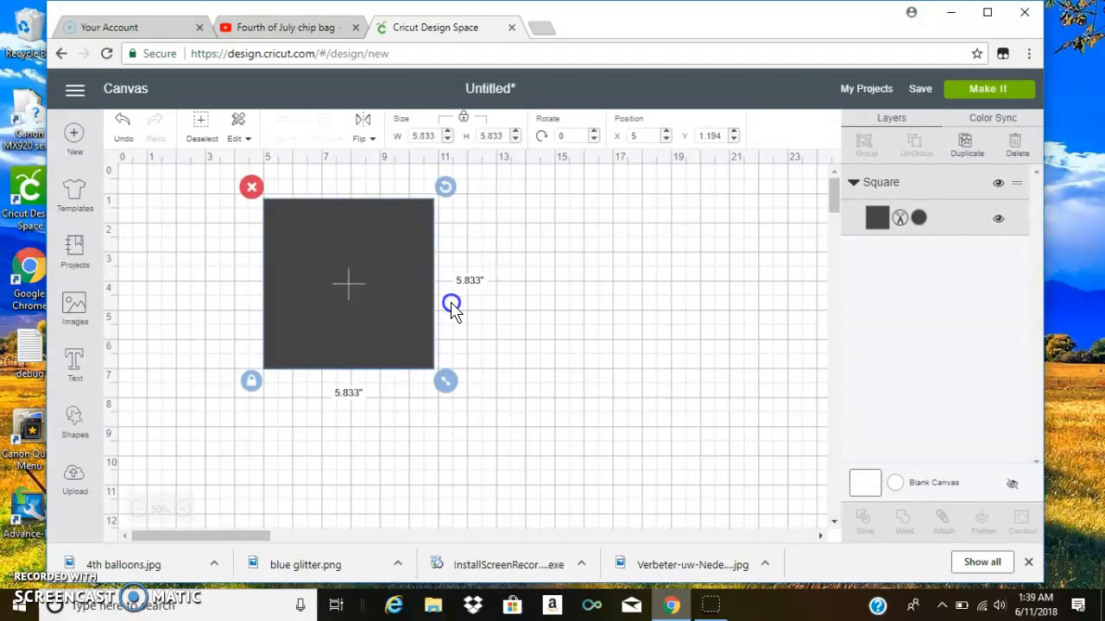
{"action": "left_click_drag", "start_coordinate": [347, 278], "coordinate": [303, 261]}
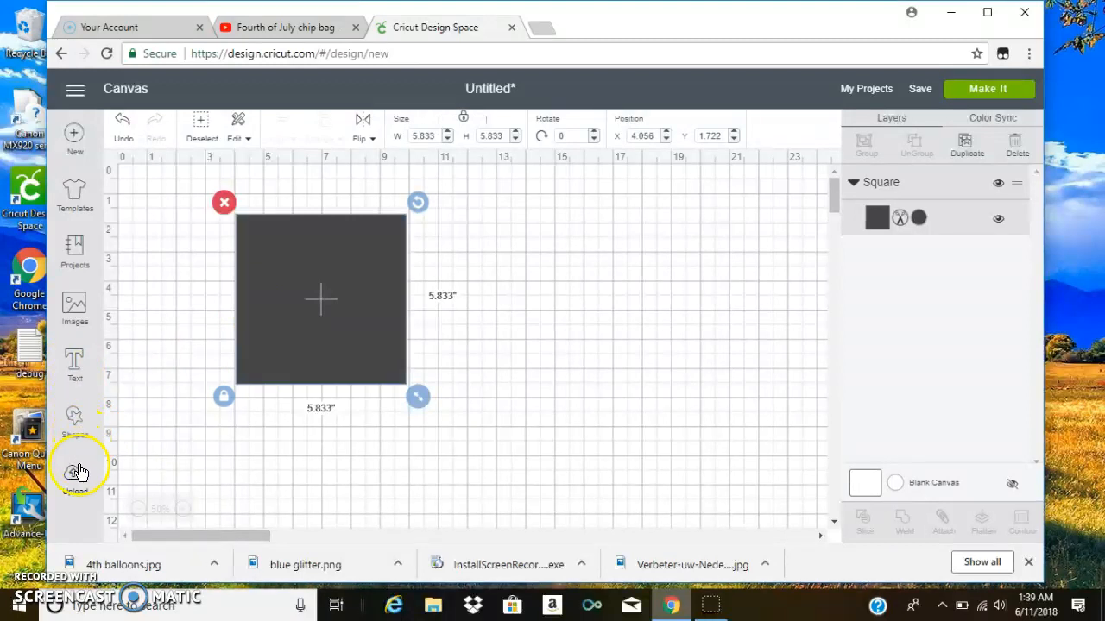
{"action": "left_click", "coordinate": [224, 202]}
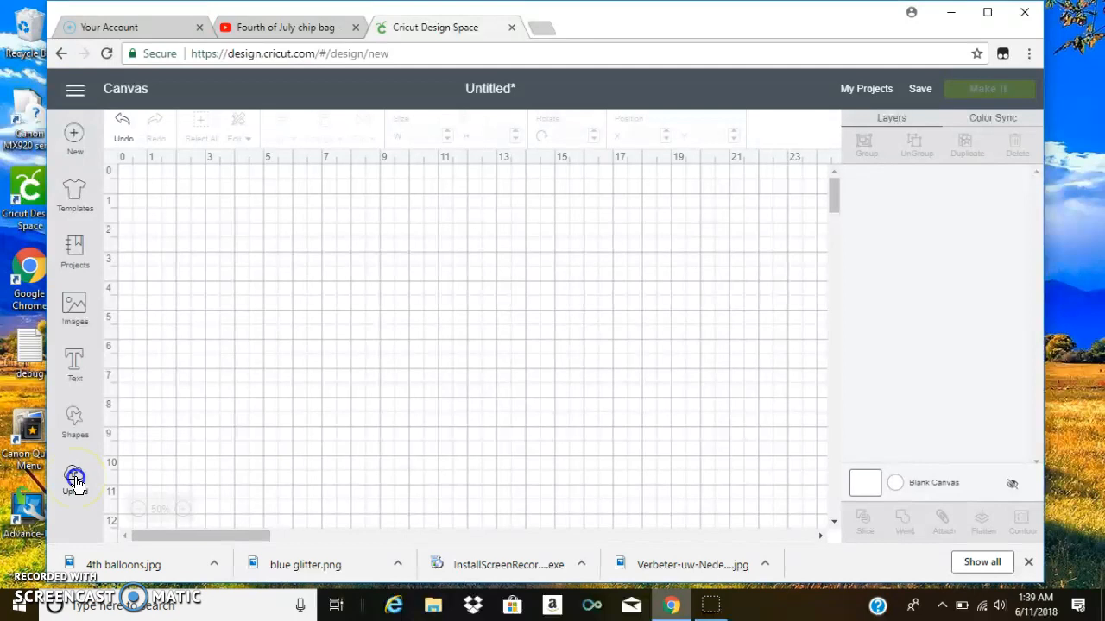
Start a new image upload and browse the computer for an image file.
{"action": "left_click", "coordinate": [75, 480]}
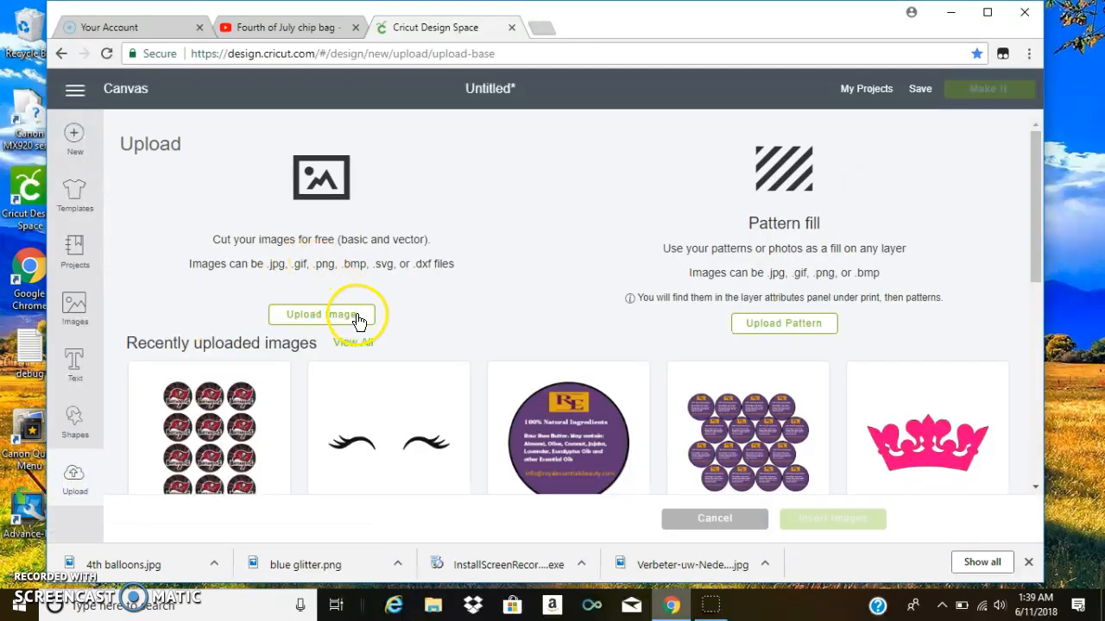
{"action": "mouse_move", "coordinate": [1037, 184]}
{"action": "left_mouse_down"}
{"action": "mouse_move", "coordinate": [1052, 392]}
{"action": "mouse_move", "coordinate": [1049, 235]}
{"action": "mouse_move", "coordinate": [1026, 206]}
{"action": "mouse_move", "coordinate": [1022, 173]}
{"action": "left_mouse_up"}
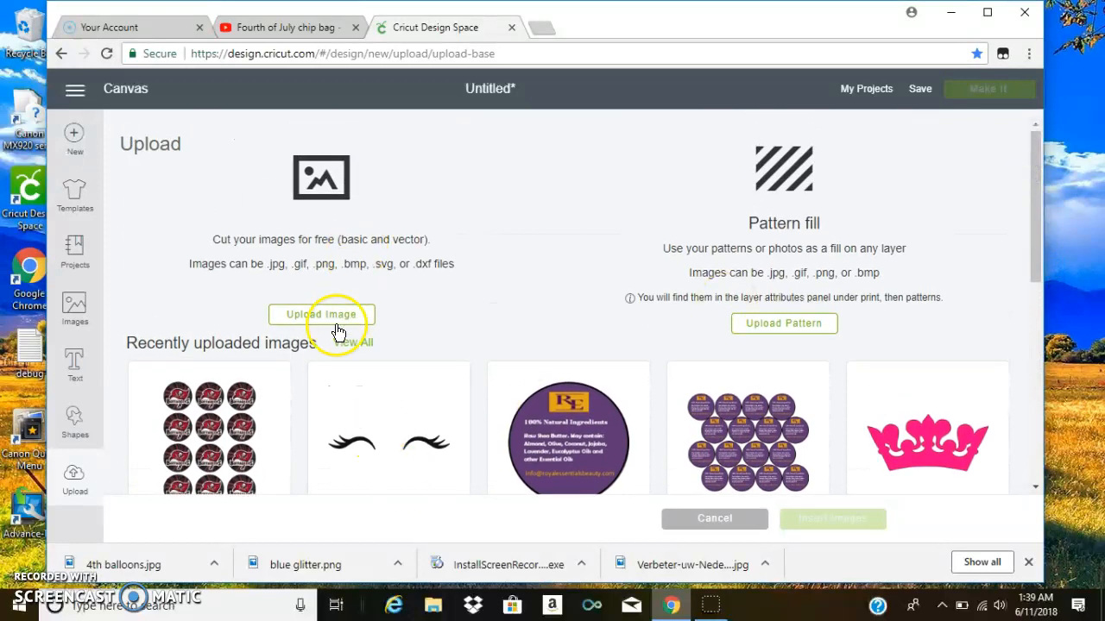
{"action": "left_click", "coordinate": [306, 315]}
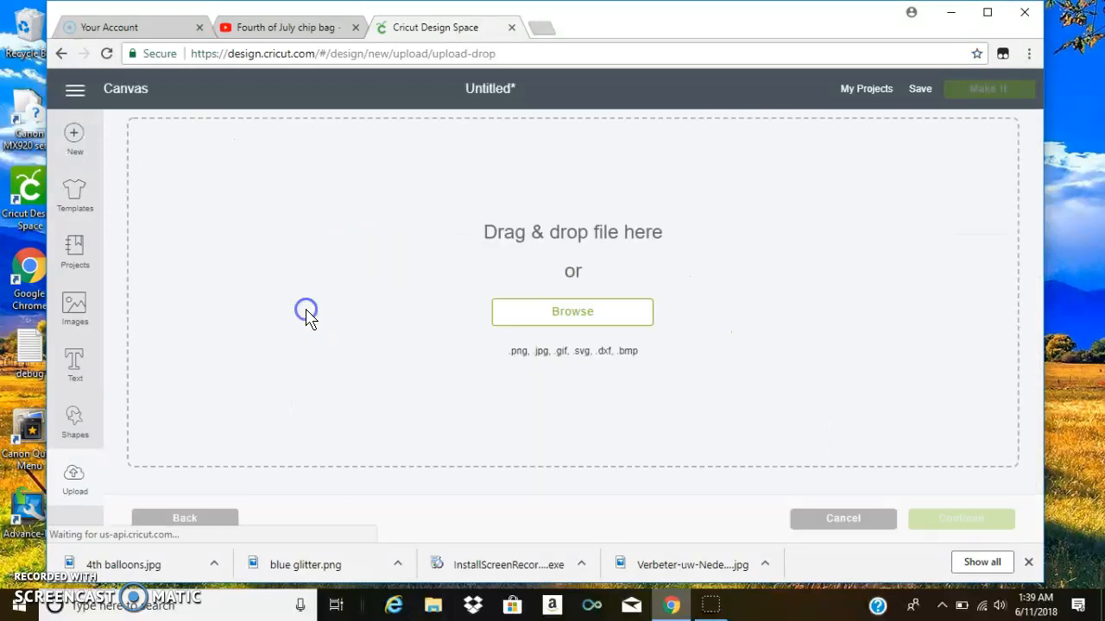
{"action": "left_click", "coordinate": [572, 312]}
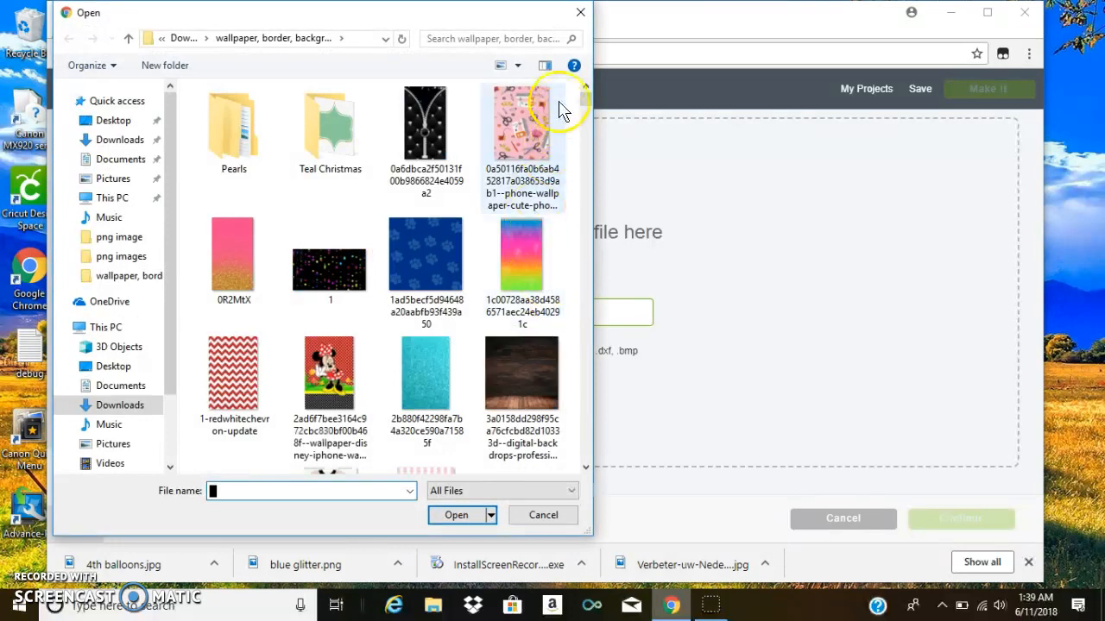
Load Bingo_and_Rolly_of_Puppy_Dog_Pals_(1) from the Downloads folder as the upload image, and go back without choosing an image type.
{"action": "left_click_drag", "start_coordinate": [590, 110], "coordinate": [592, 140]}
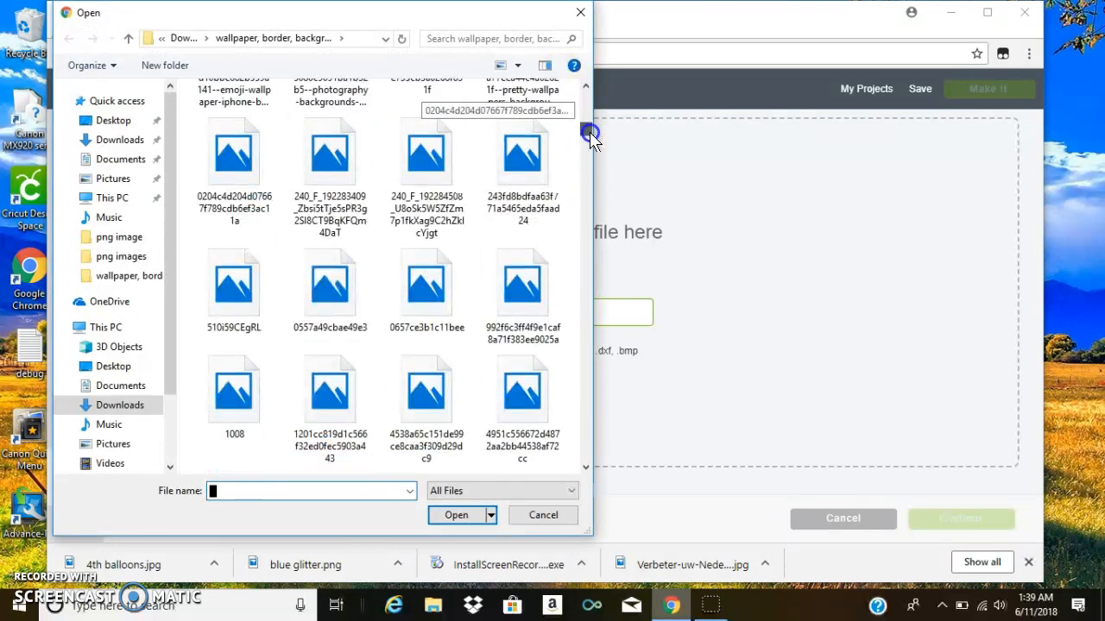
{"action": "left_click", "coordinate": [121, 239]}
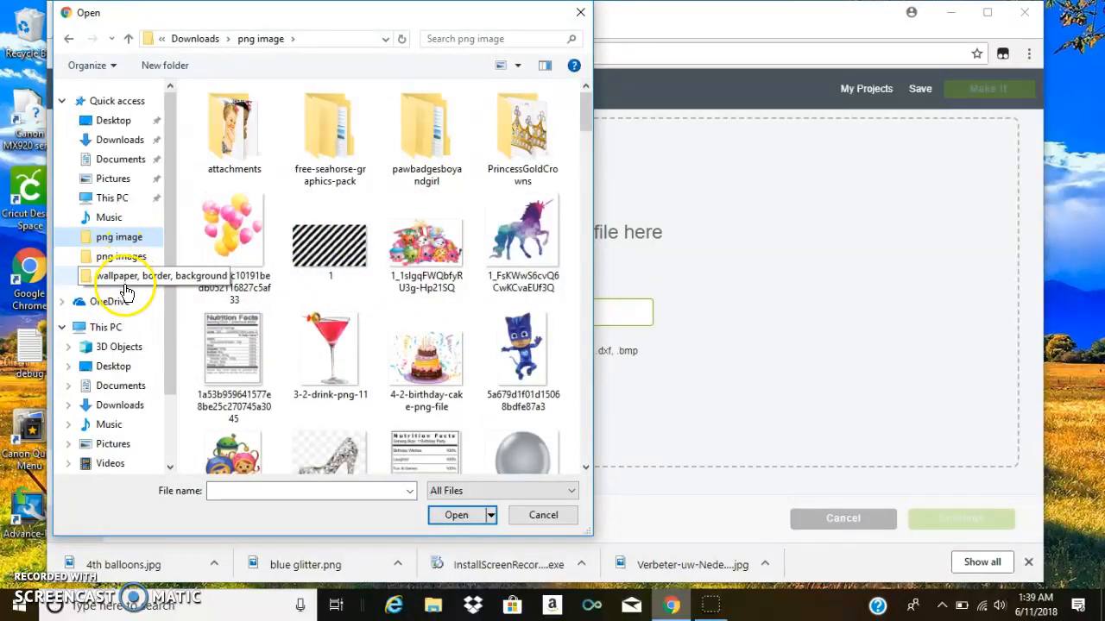
{"action": "left_click", "coordinate": [121, 161]}
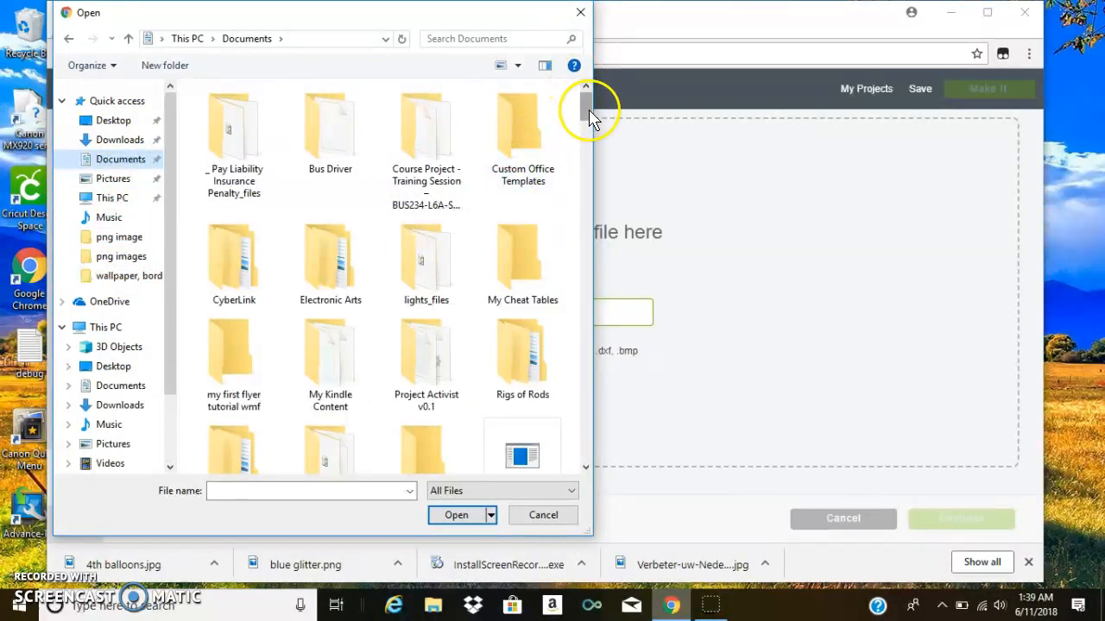
{"action": "left_click", "coordinate": [131, 140]}
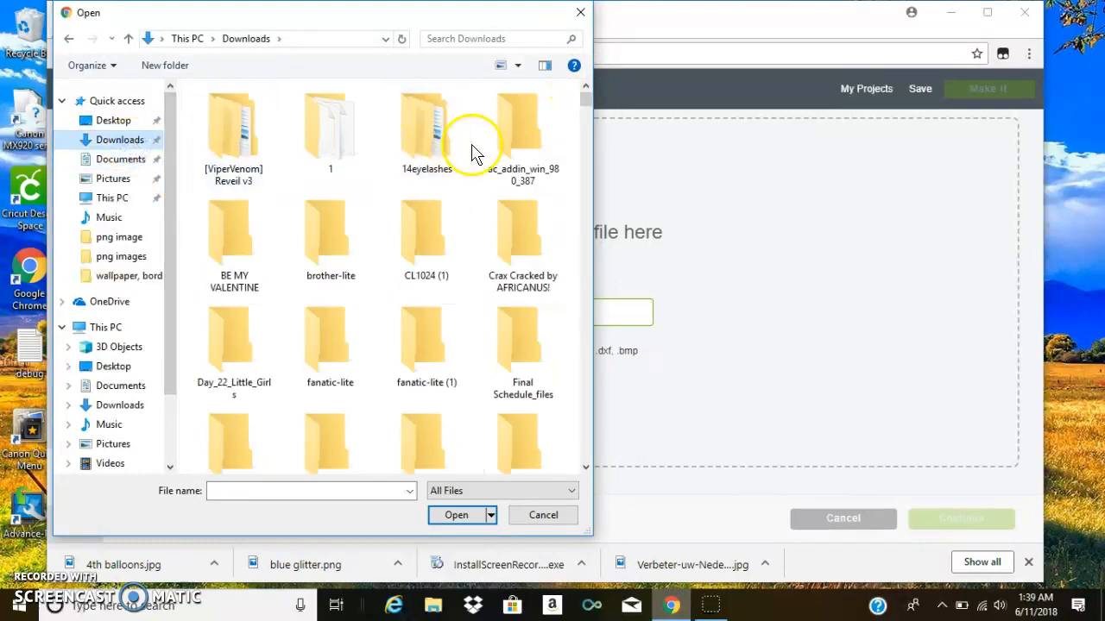
{"action": "left_click_drag", "start_coordinate": [586, 101], "coordinate": [594, 170]}
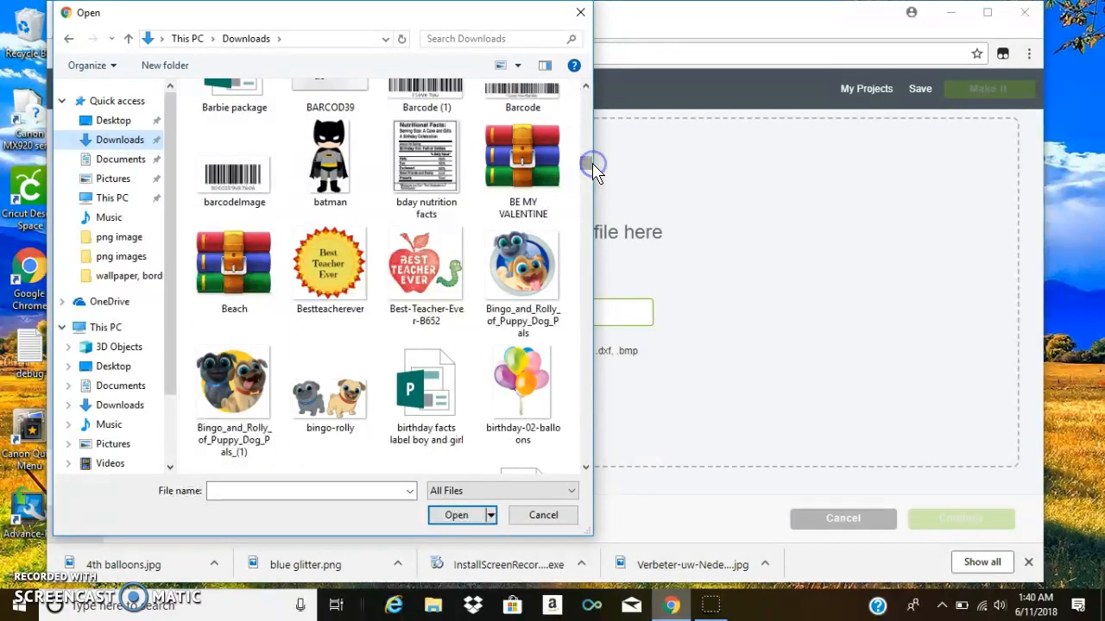
{"action": "left_click", "coordinate": [232, 399]}
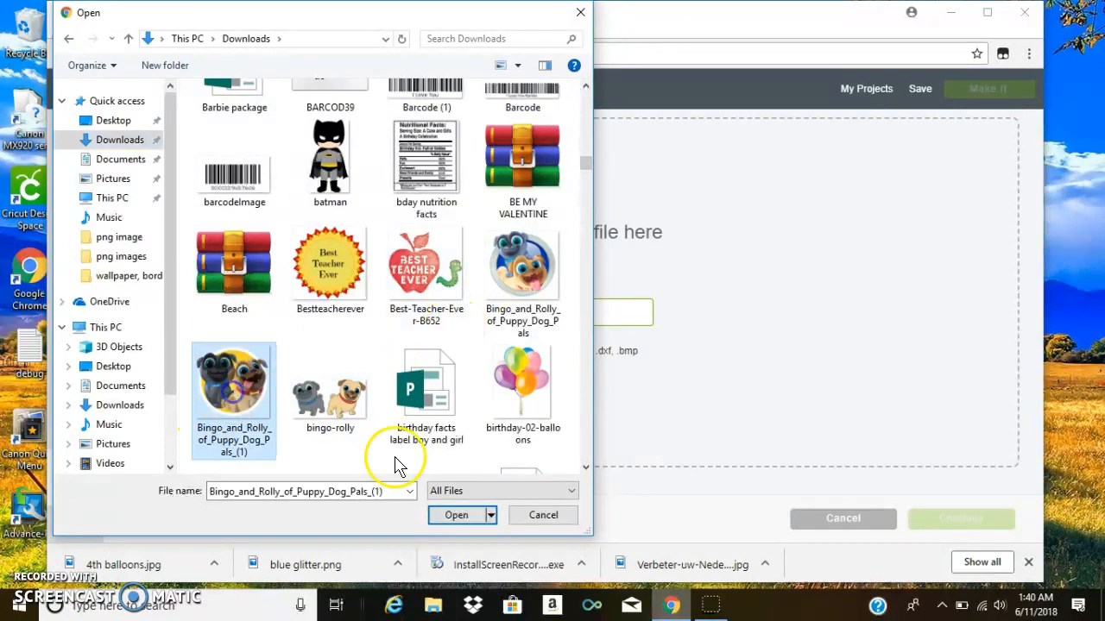
{"action": "left_click", "coordinate": [455, 515]}
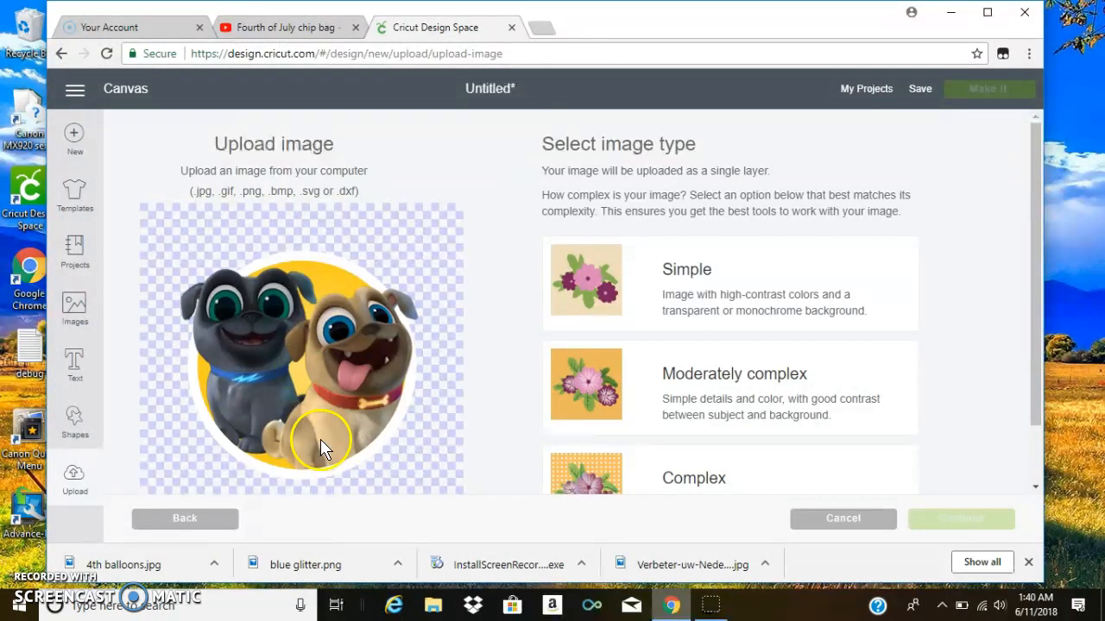
{"action": "left_click", "coordinate": [196, 526]}
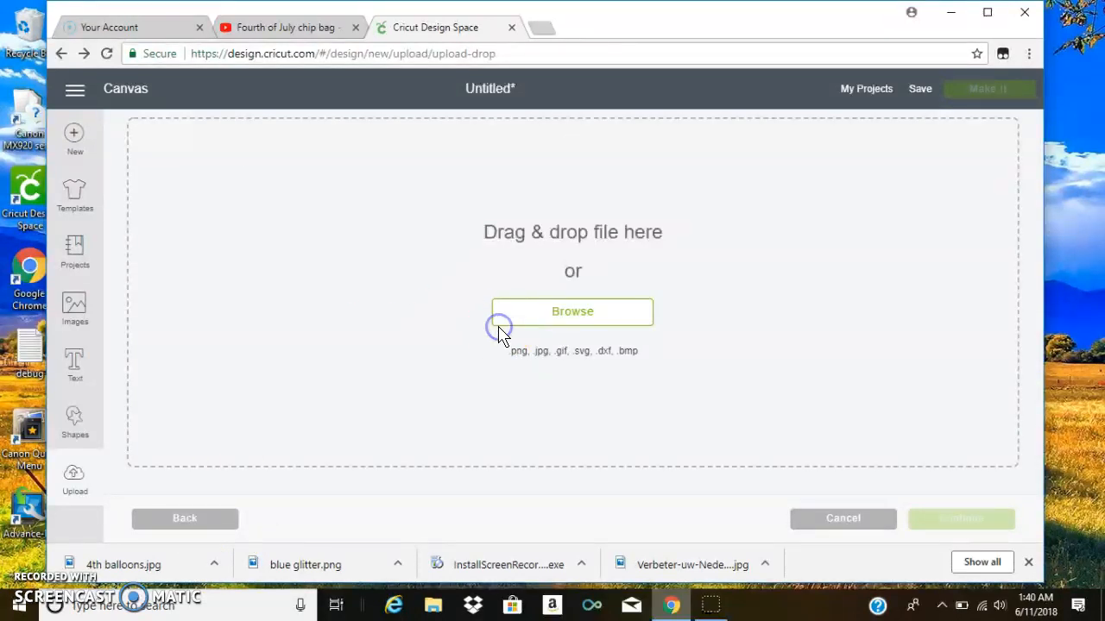
Load the owl picture unbelievable-images-of-animated-owls-2-owl-family from the Downloads folder as the upload image.
{"action": "left_click", "coordinate": [528, 311]}
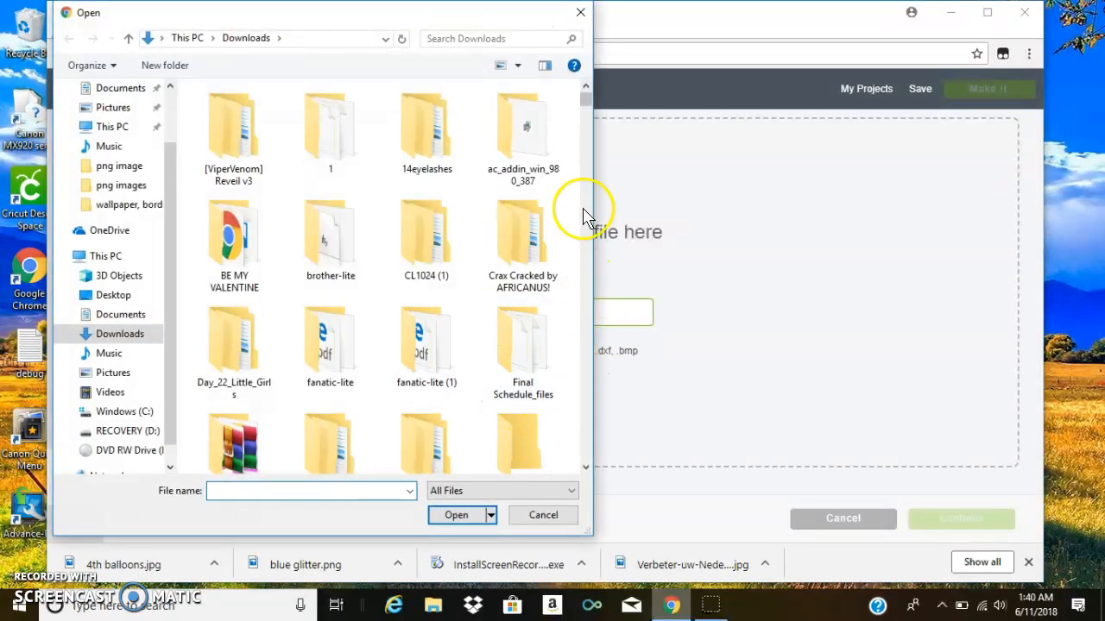
{"action": "mouse_move", "coordinate": [585, 97]}
{"action": "left_mouse_down"}
{"action": "mouse_move", "coordinate": [621, 314]}
{"action": "mouse_move", "coordinate": [594, 348]}
{"action": "mouse_move", "coordinate": [588, 427]}
{"action": "left_mouse_up"}
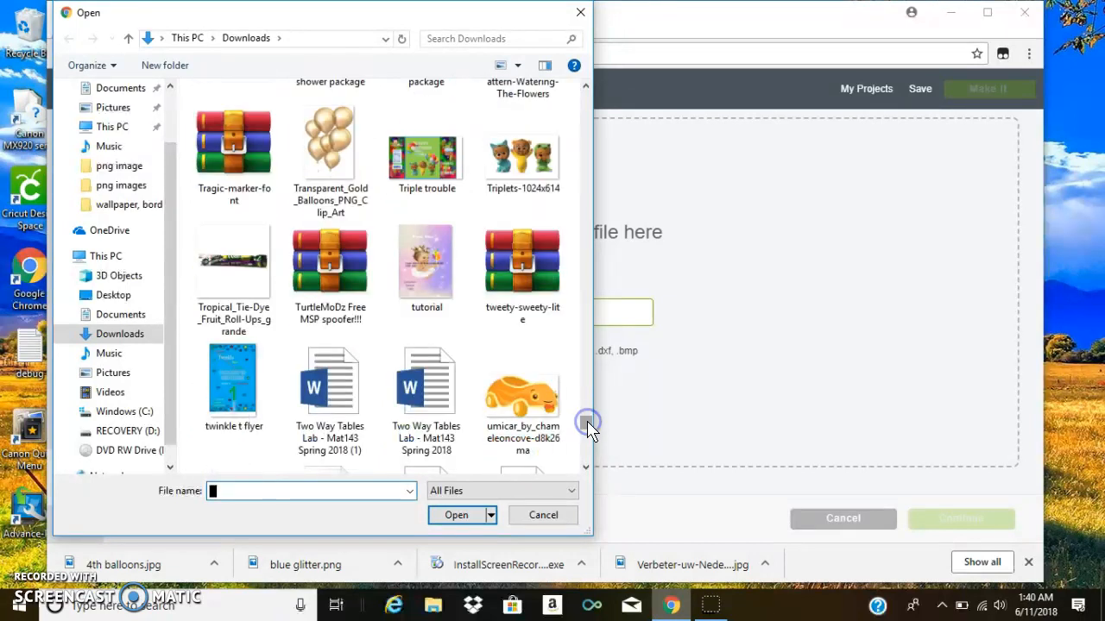
{"action": "left_click_drag", "start_coordinate": [588, 427], "coordinate": [588, 427]}
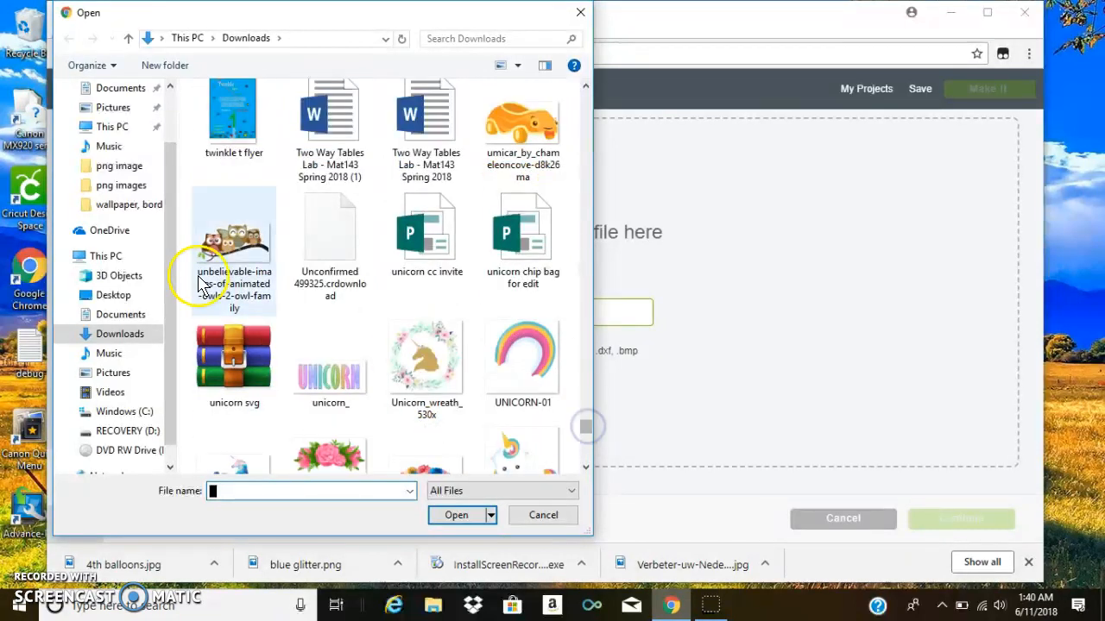
{"action": "left_click", "coordinate": [212, 254]}
{"action": "left_click", "coordinate": [456, 515]}
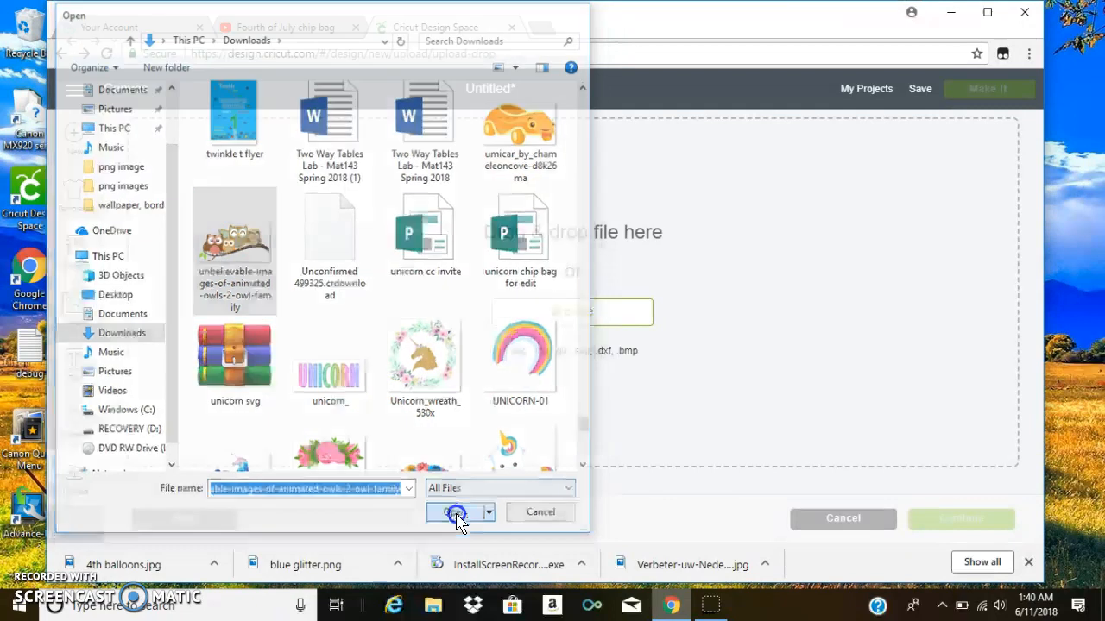
Back out of the owl image upload and cancel the upload page to return to the canvas.
{"action": "left_click", "coordinate": [172, 524]}
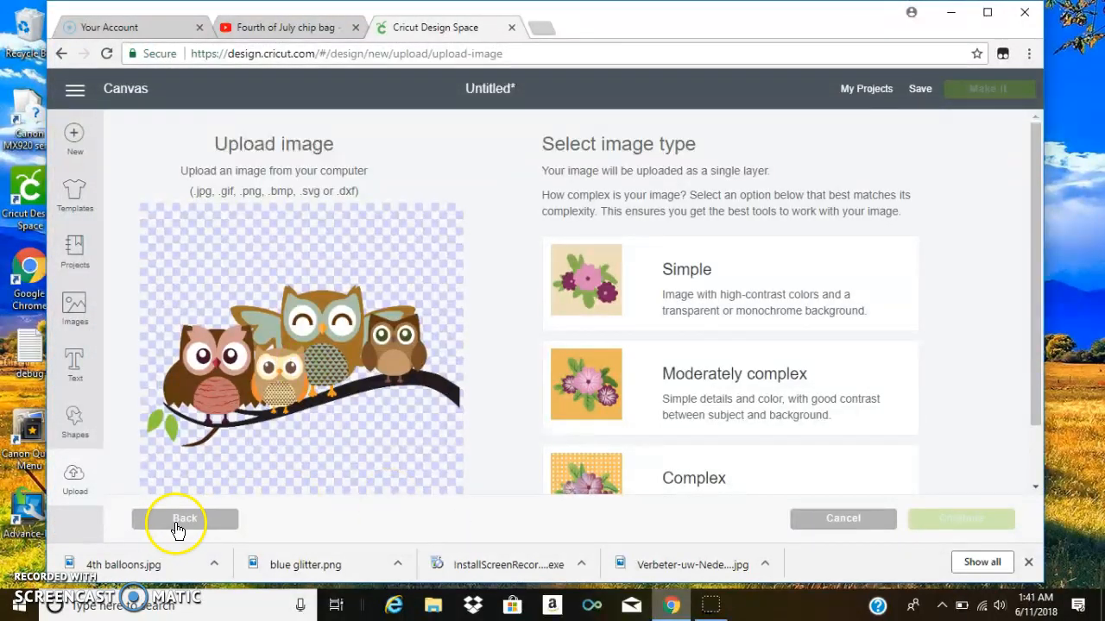
{"action": "left_click", "coordinate": [195, 522]}
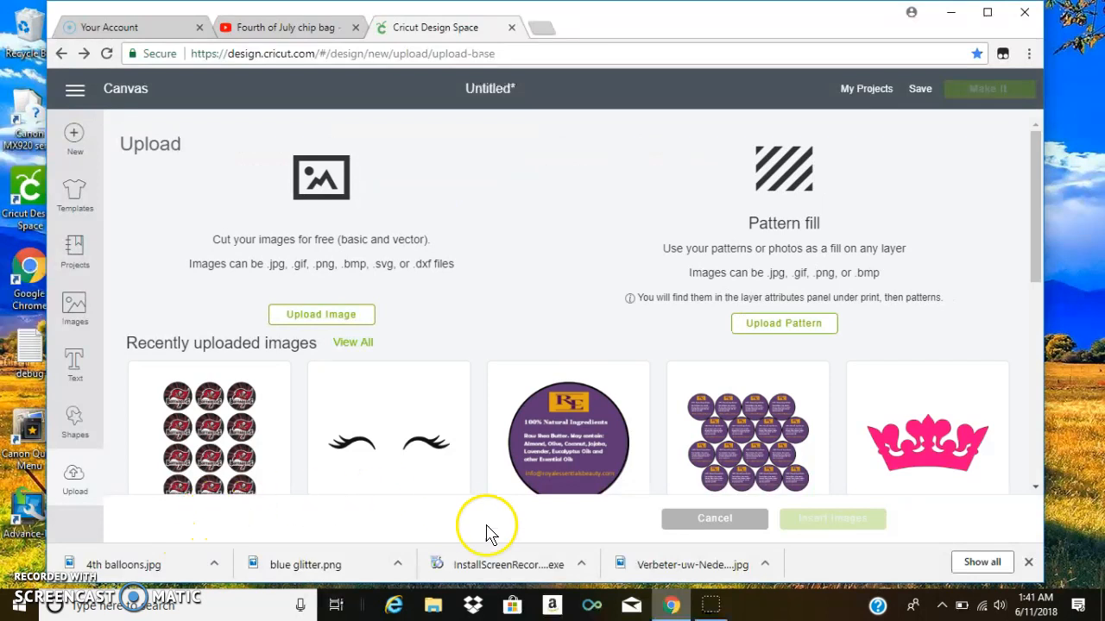
{"action": "left_click_drag", "start_coordinate": [1031, 259], "coordinate": [976, 289]}
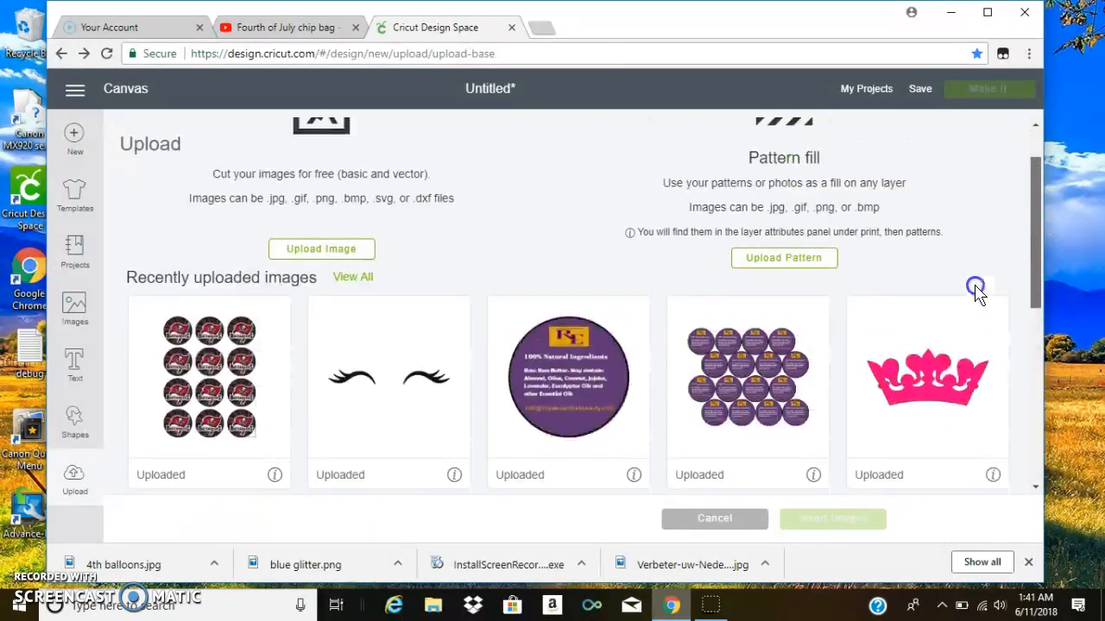
{"action": "left_click", "coordinate": [725, 520]}
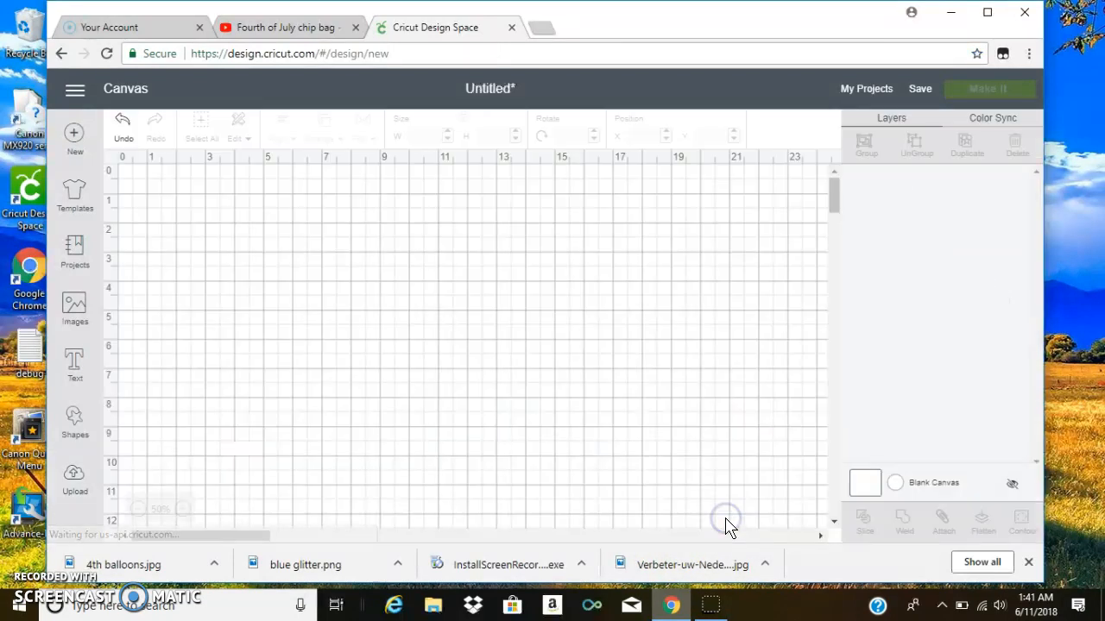
Search Google Images for "mickey mouse" in a new browser tab.
{"action": "left_click", "coordinate": [540, 32]}
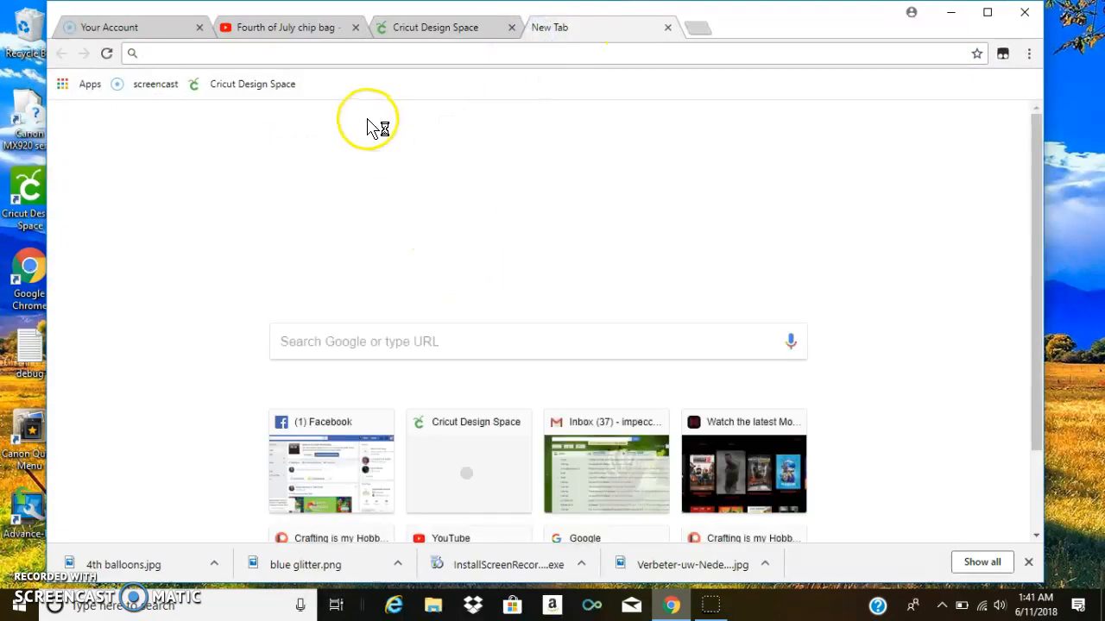
{"action": "left_click", "coordinate": [358, 55]}
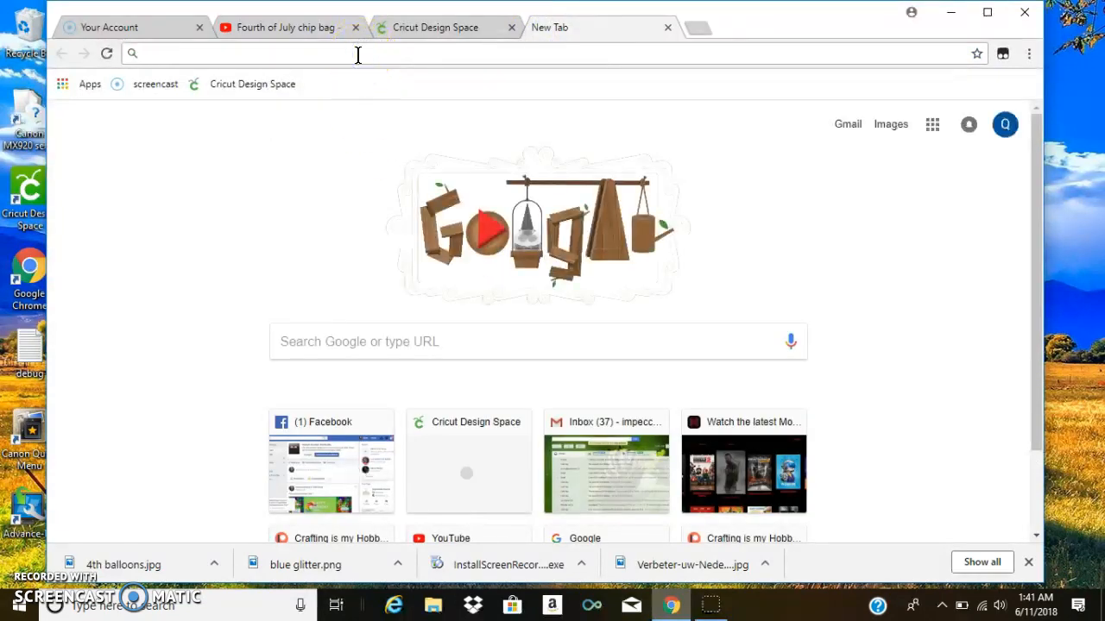
{"action": "type", "text": "mickey mouse"}
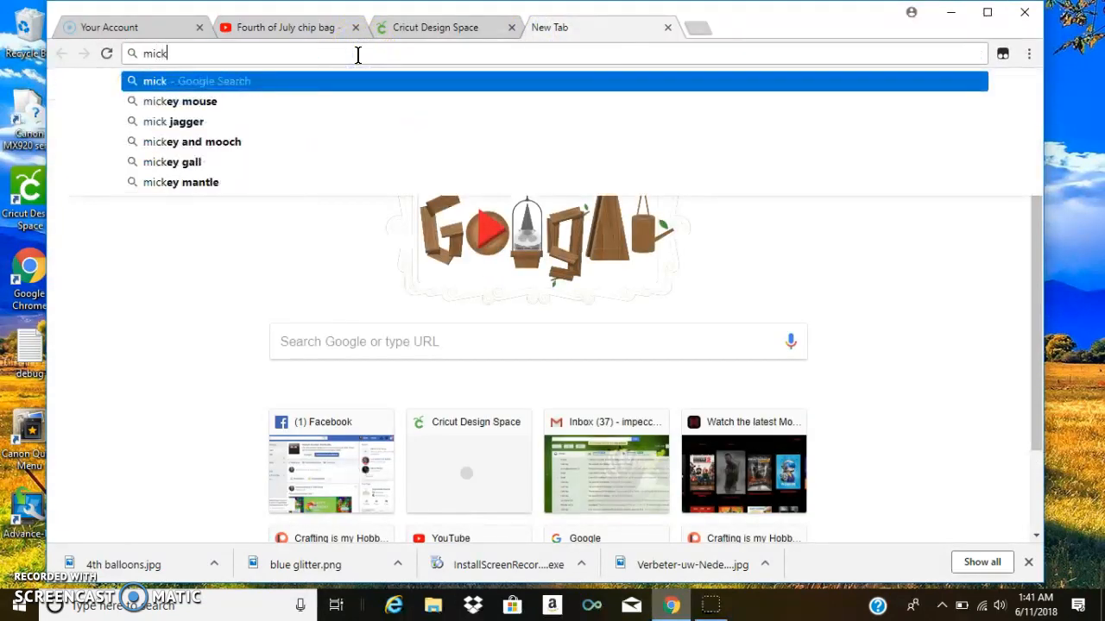
{"action": "left_click", "coordinate": [301, 106]}
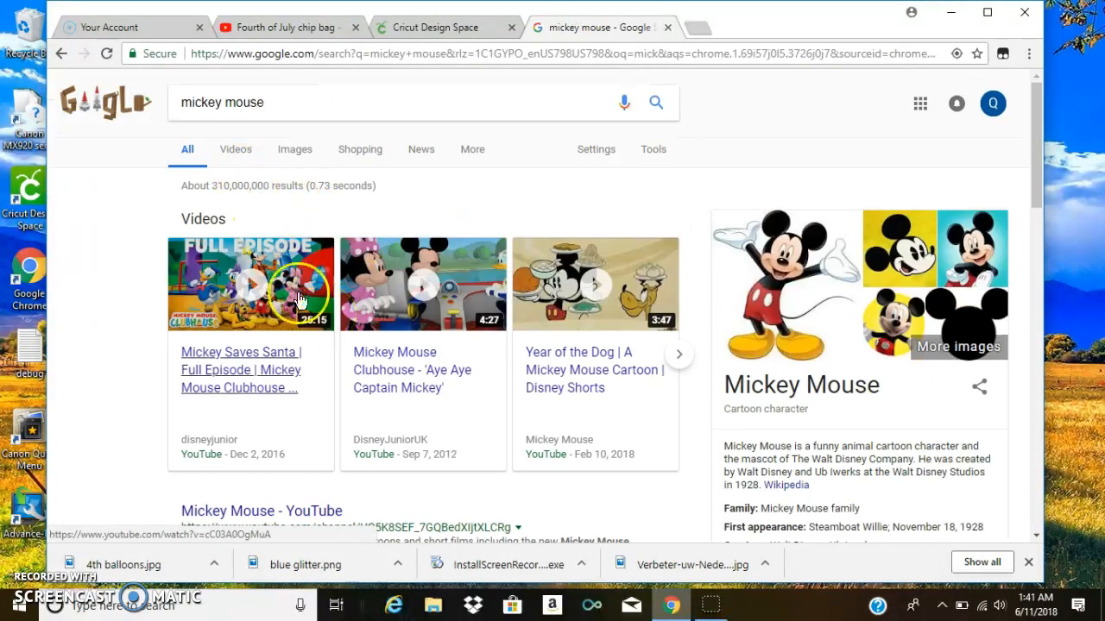
{"action": "left_click", "coordinate": [292, 151]}
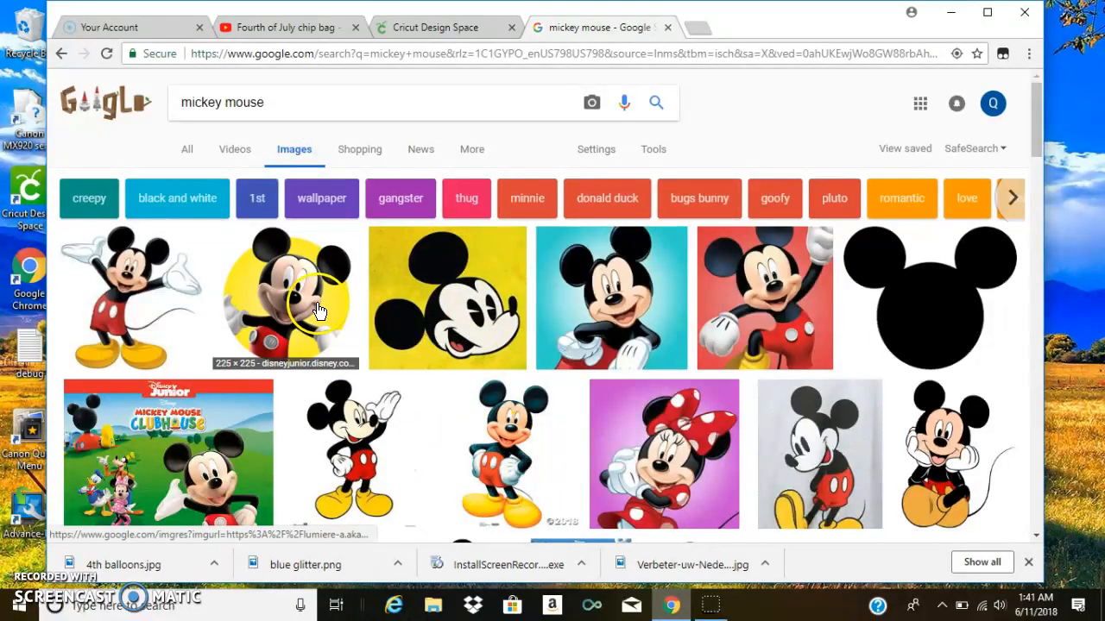
Save the Wikipedia Mickey Mouse picture with raised arms to the Downloads folder as the PNG image Mickey_Mouse.
{"action": "left_click", "coordinate": [117, 313]}
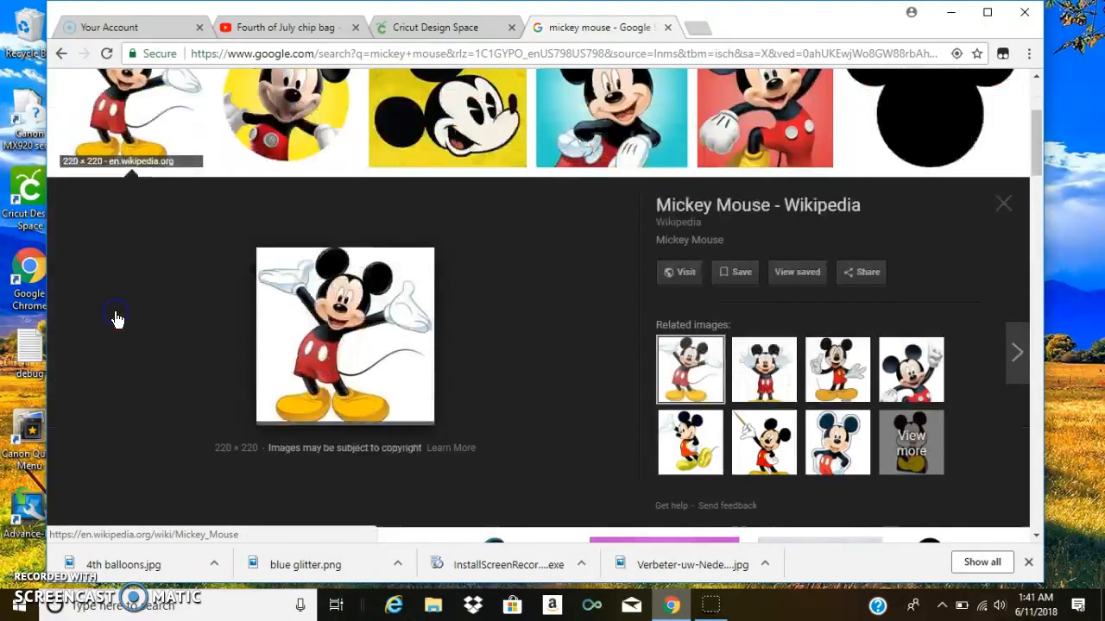
{"action": "right_click", "coordinate": [327, 333]}
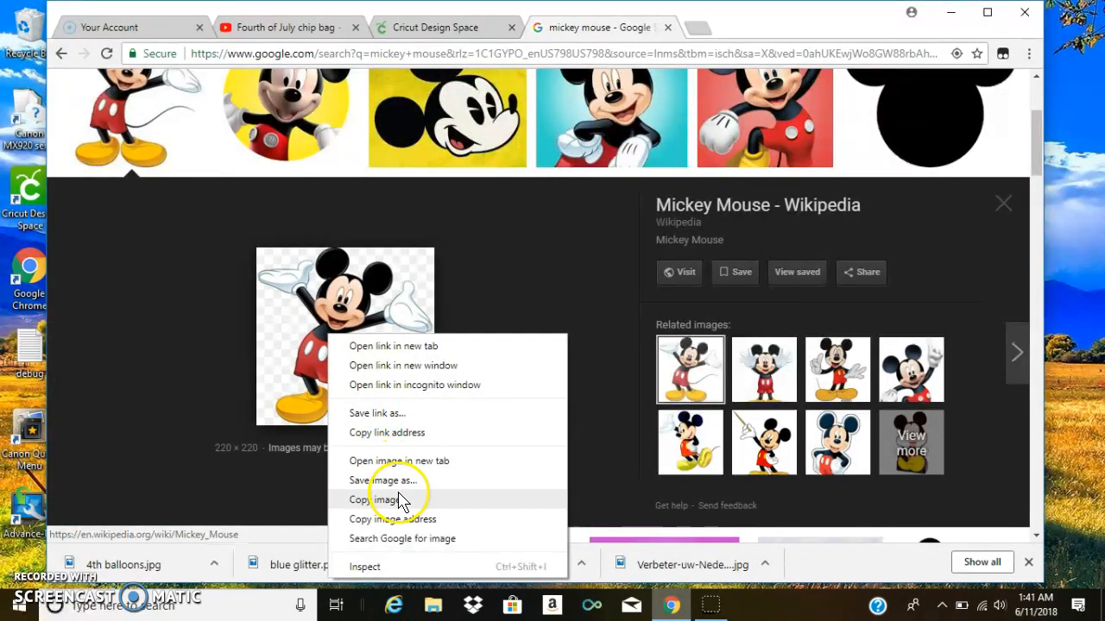
{"action": "left_click", "coordinate": [393, 481]}
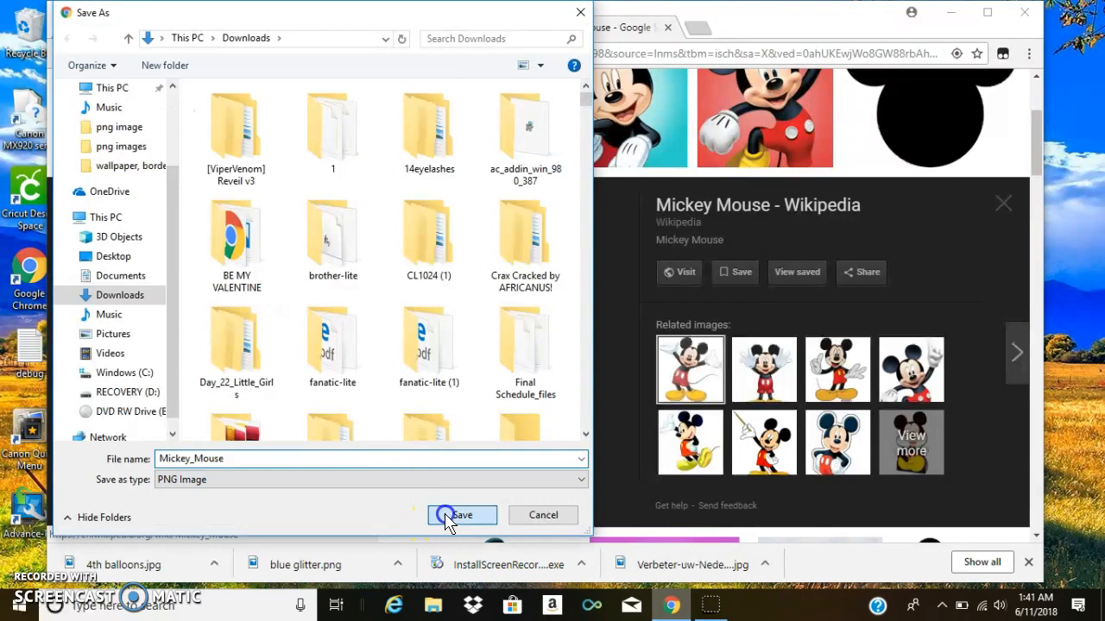
{"action": "left_click", "coordinate": [457, 515]}
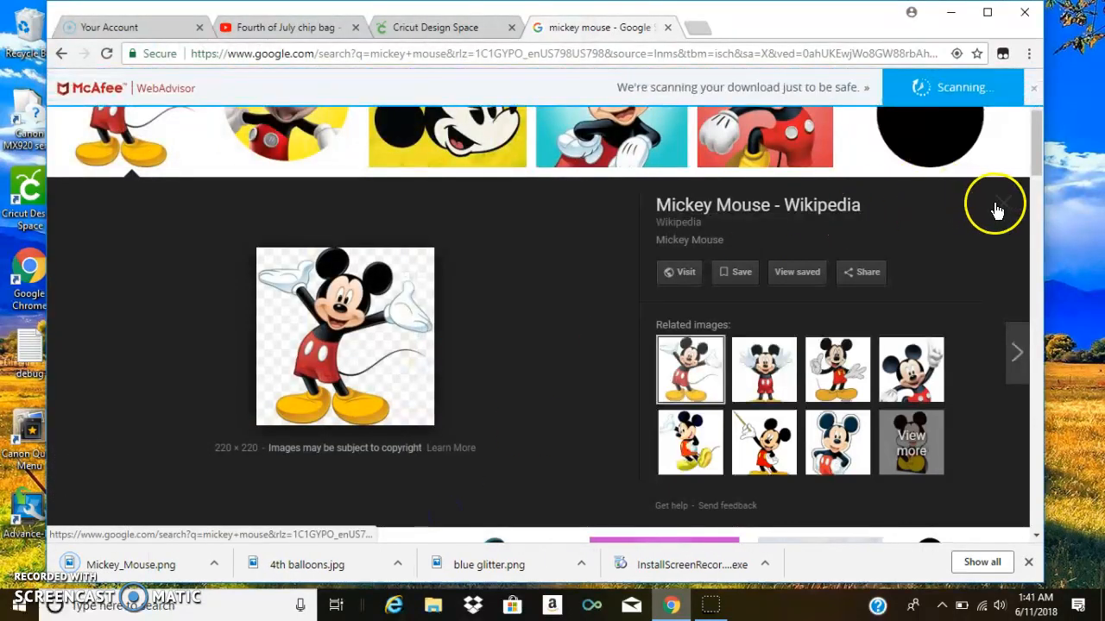
Save the Death Battle Fanon Wiki Mickey Mouse picture to Downloads as the PNG image Mickey-mouse-clubhouse-black-and-white-clipart-miki4.
{"action": "left_click", "coordinate": [997, 206]}
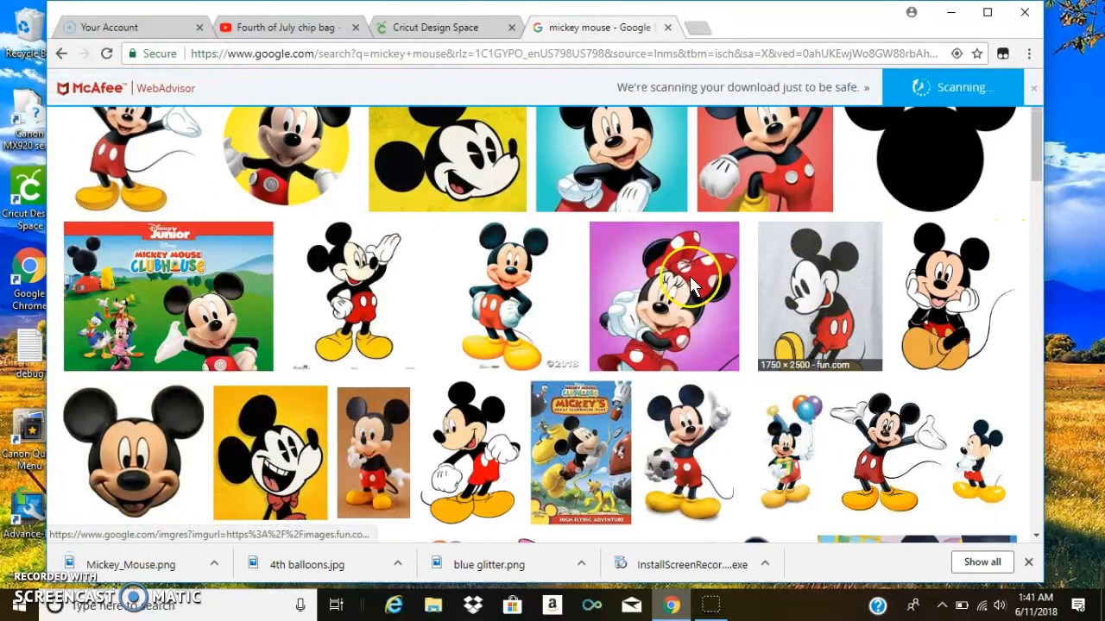
{"action": "left_click", "coordinate": [475, 451]}
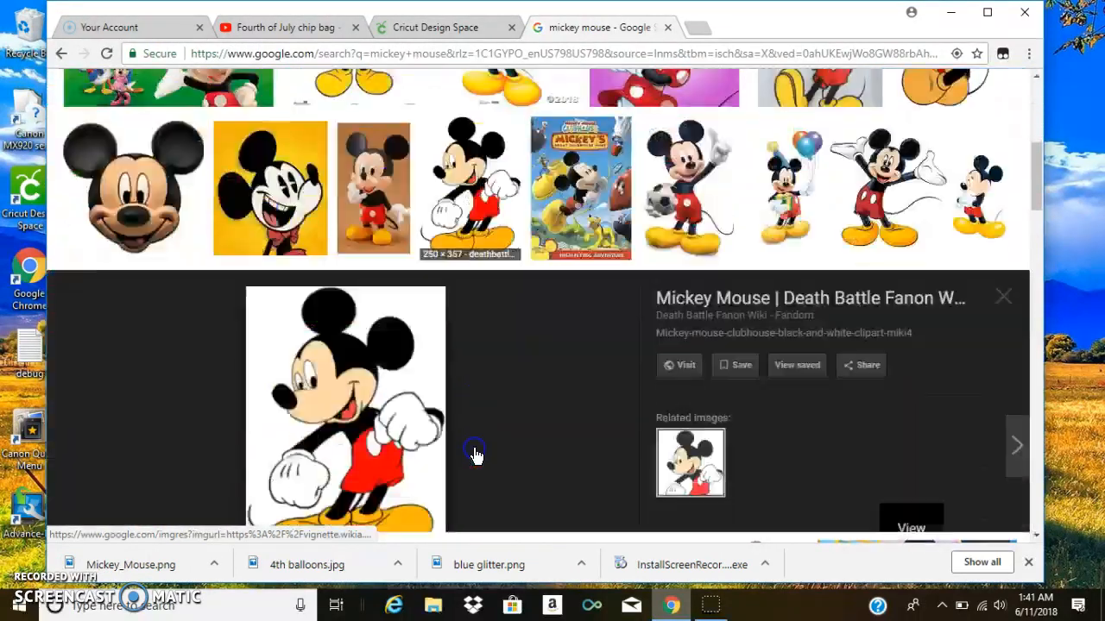
{"action": "right_click", "coordinate": [343, 372]}
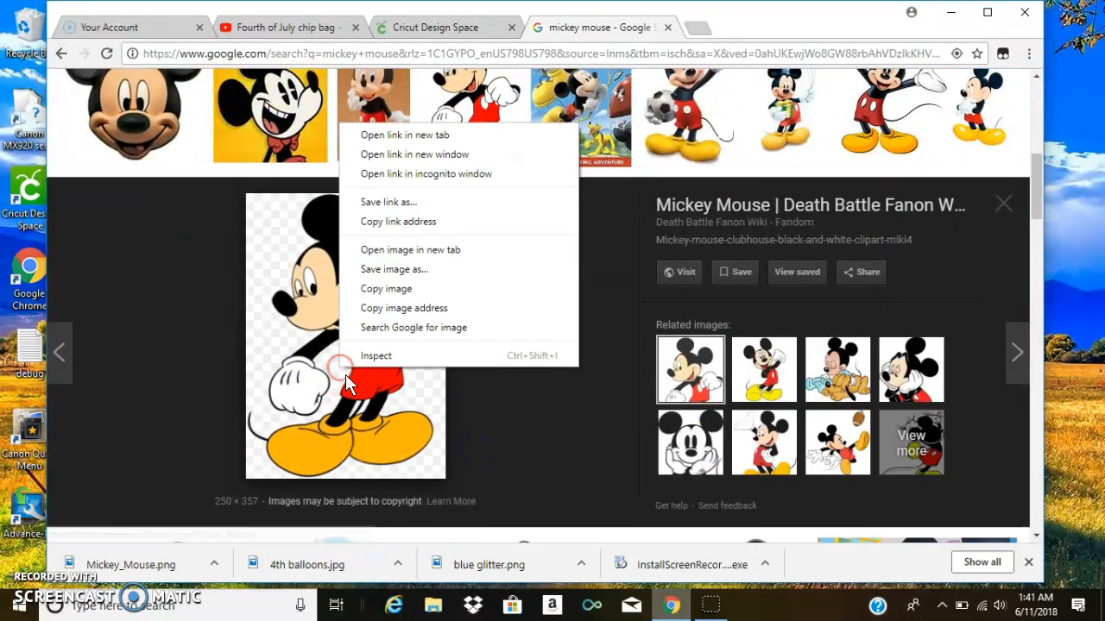
{"action": "left_click", "coordinate": [386, 270]}
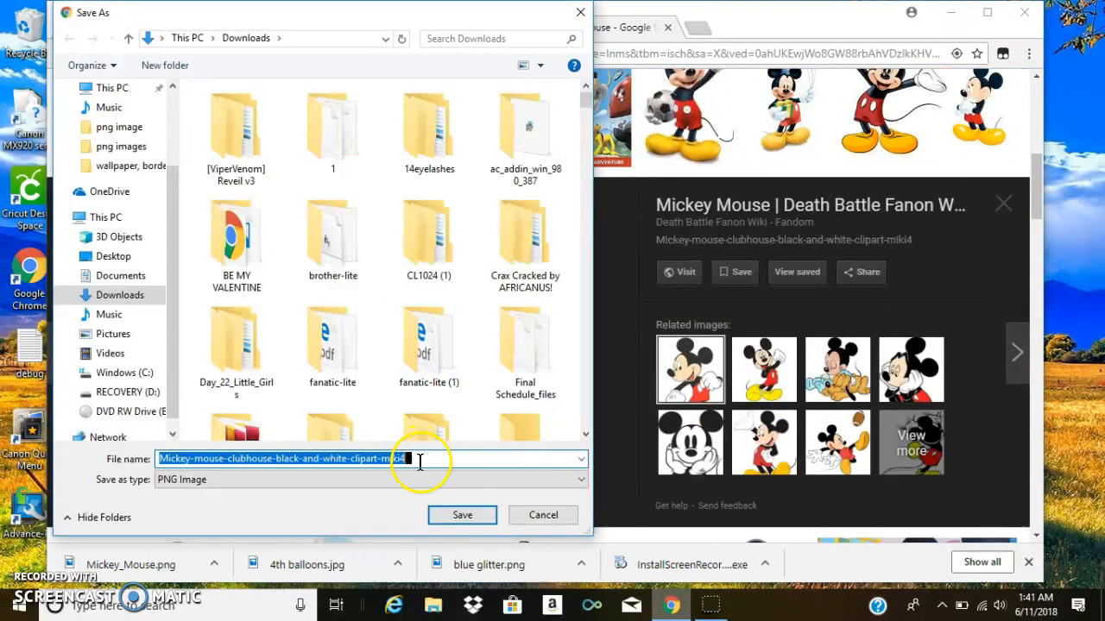
{"action": "left_click", "coordinate": [463, 515]}
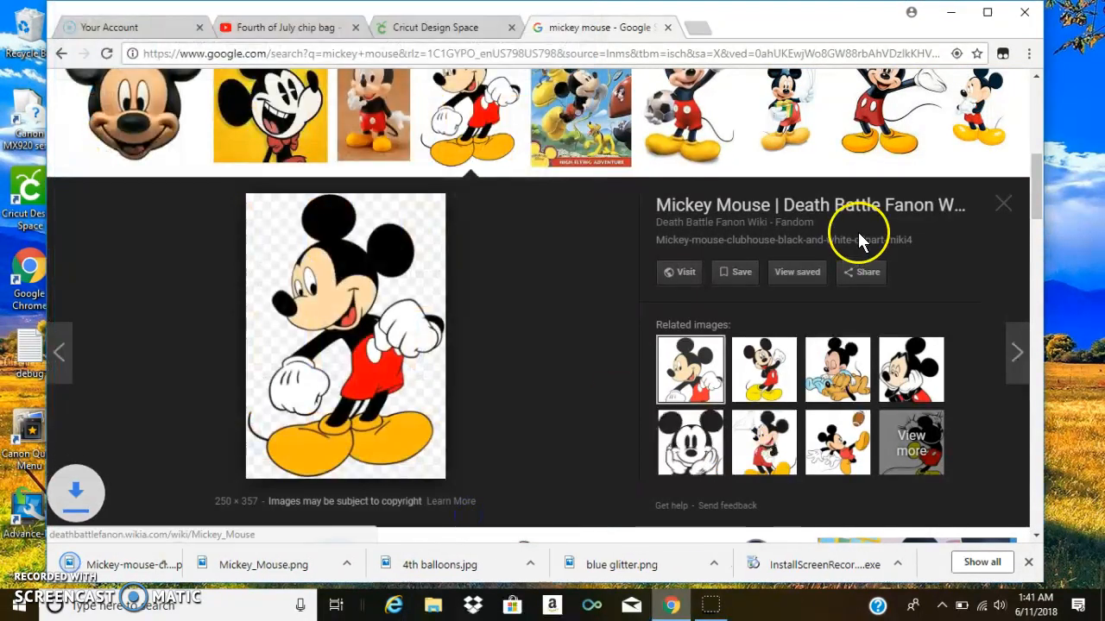
Switch to Cricut Design Space and start a new image upload.
{"action": "left_click", "coordinate": [437, 27]}
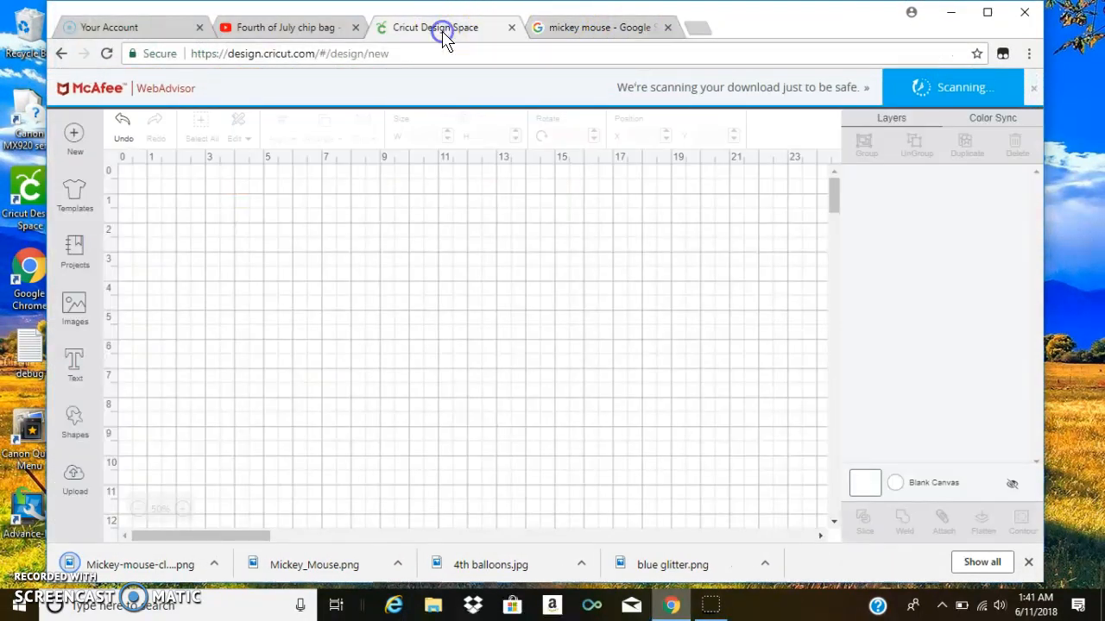
{"action": "left_click", "coordinate": [76, 483]}
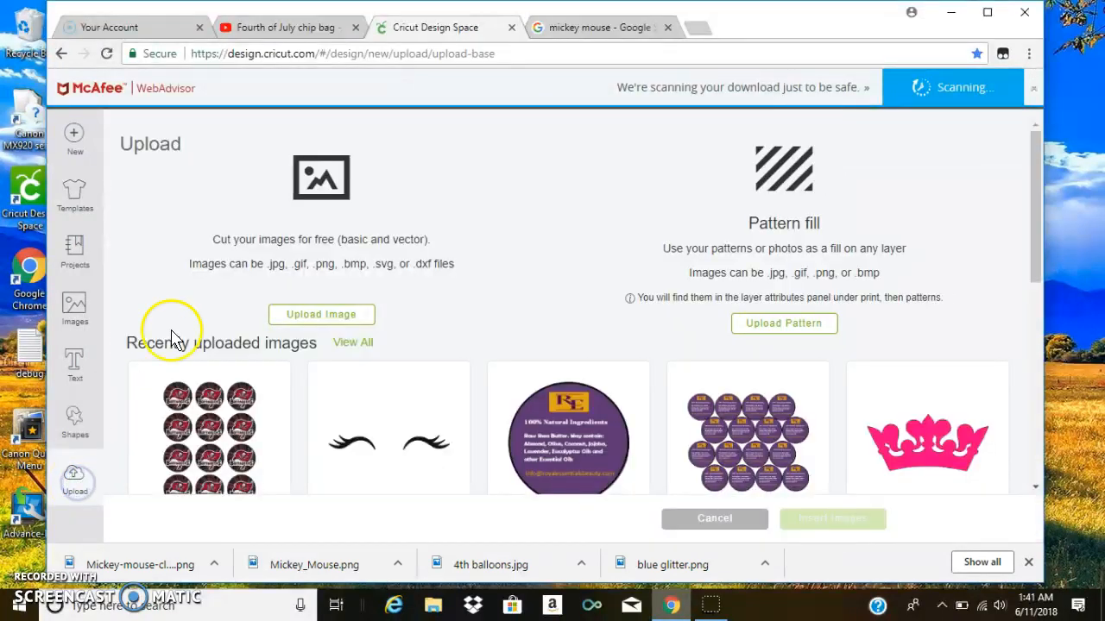
{"action": "left_click", "coordinate": [294, 314]}
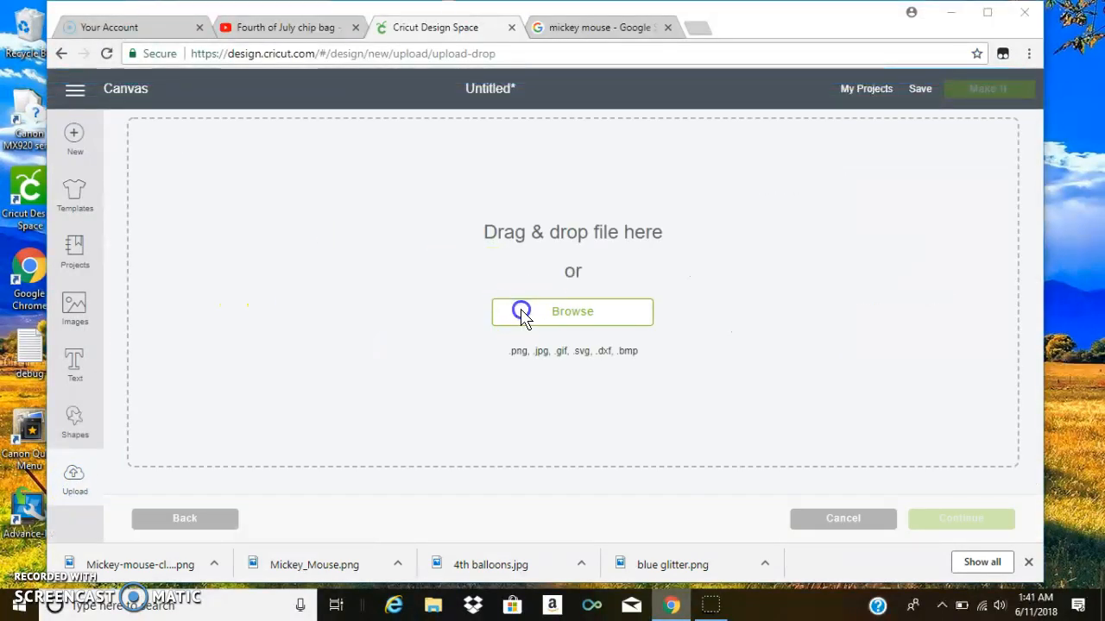
Load the recent file Mickey-mouse-clubhouse-black-and-white-clipart-miki4 as the upload image, and back out of it.
{"action": "left_click", "coordinate": [519, 312]}
{"action": "left_click_drag", "start_coordinate": [171, 197], "coordinate": [154, 92]}
{"action": "left_click", "coordinate": [121, 99]}
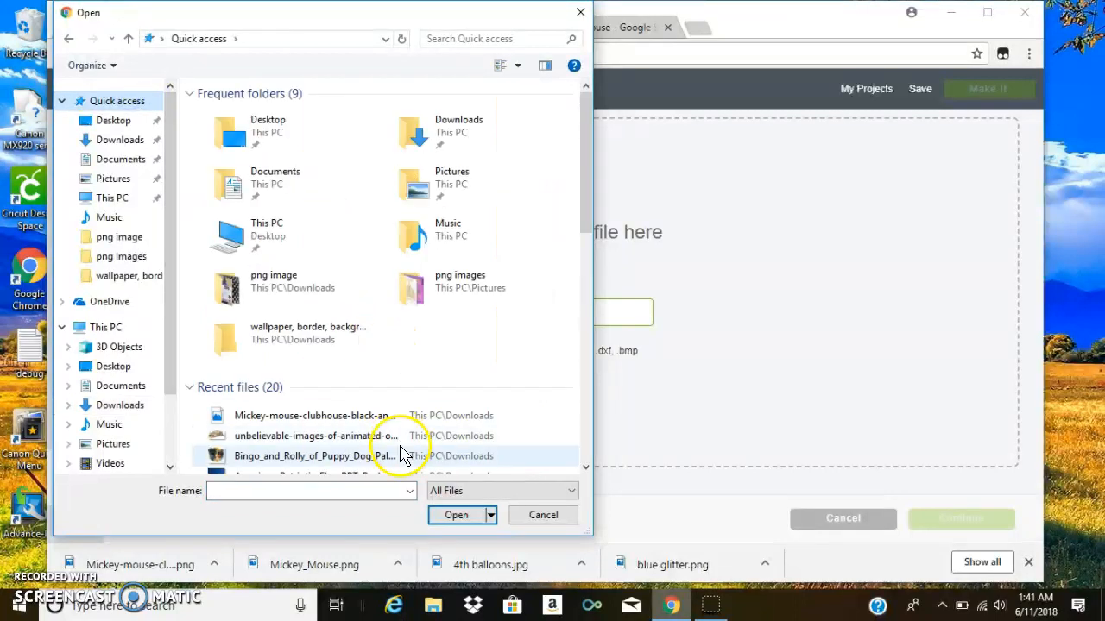
{"action": "left_click", "coordinate": [345, 415]}
{"action": "left_click", "coordinate": [450, 521]}
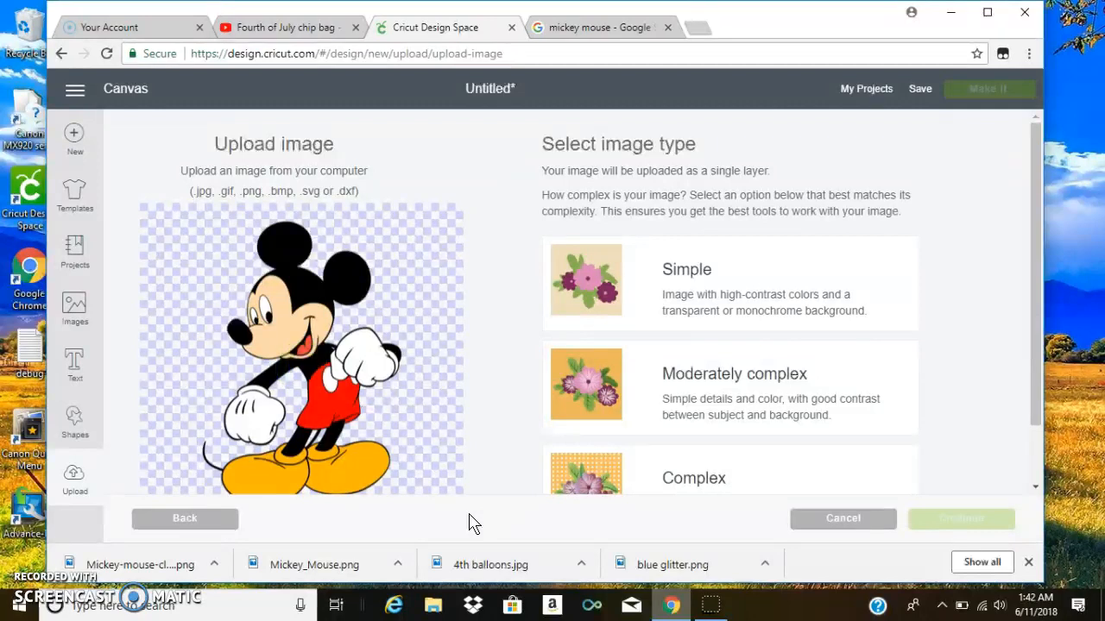
{"action": "left_click", "coordinate": [189, 523]}
Load the 7z9862_large picture from the Downloads folder as the upload image, and back out of it.
{"action": "left_click", "coordinate": [512, 316]}
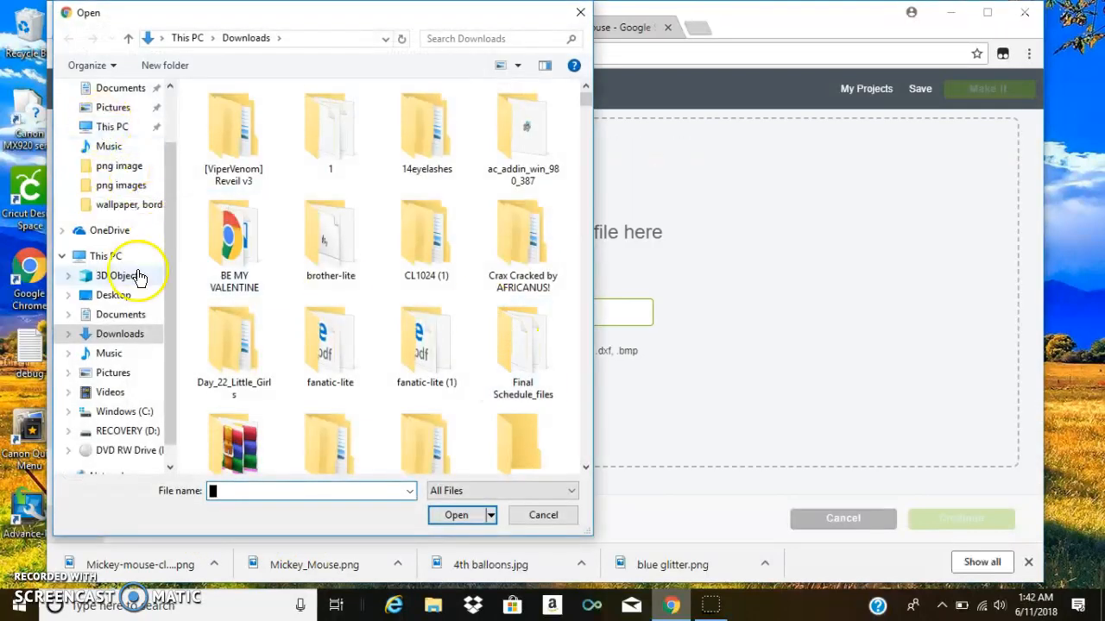
{"action": "left_click", "coordinate": [127, 339]}
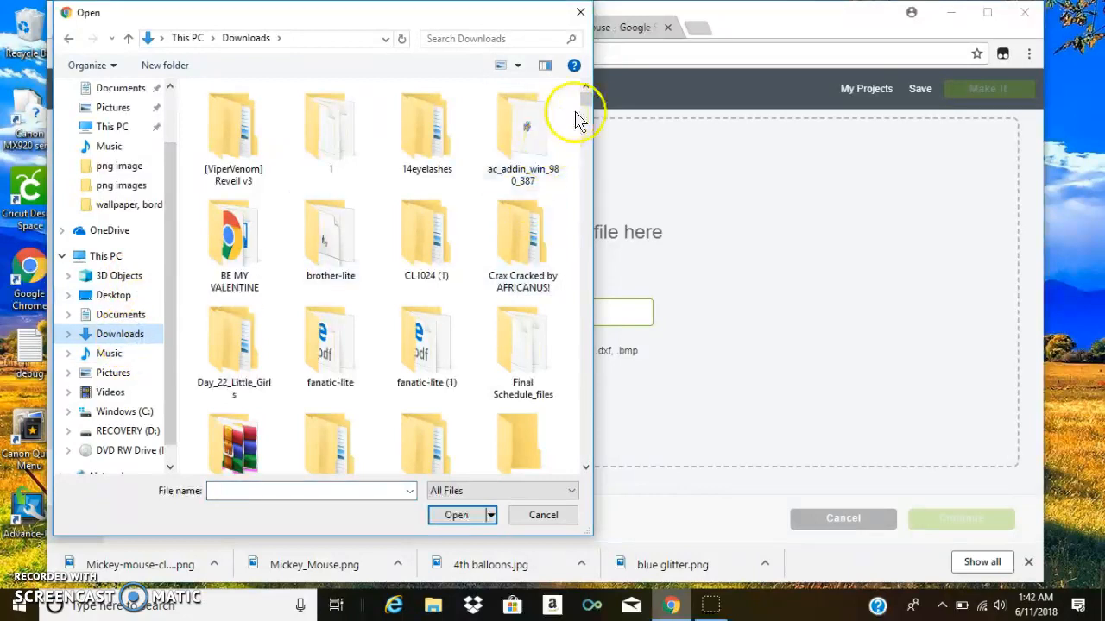
{"action": "left_click_drag", "start_coordinate": [585, 104], "coordinate": [586, 119]}
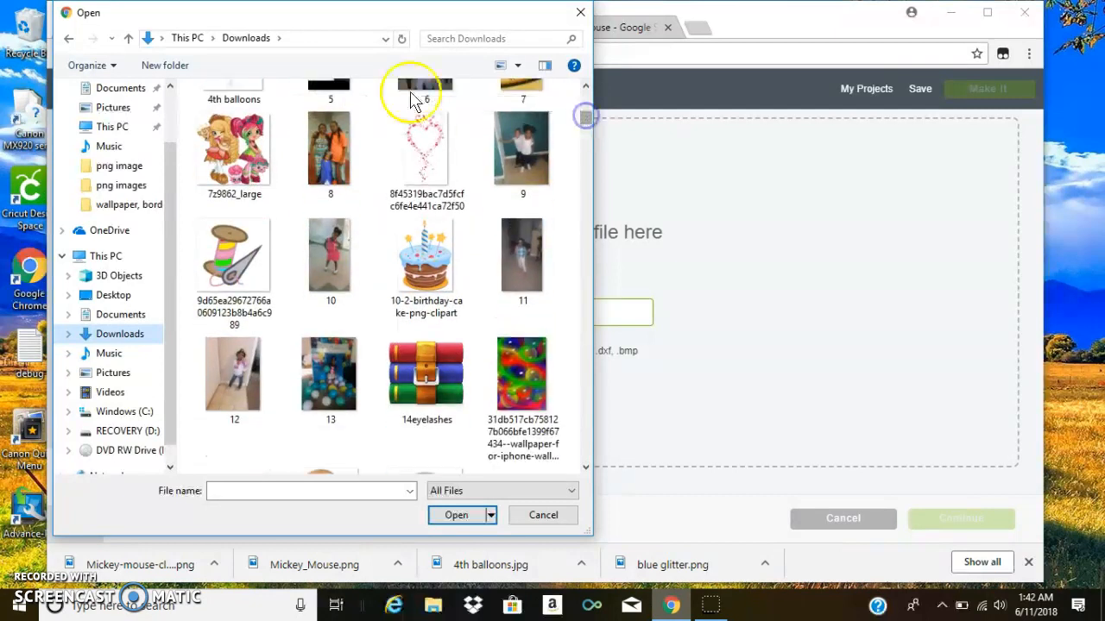
{"action": "left_click", "coordinate": [233, 149]}
{"action": "left_click", "coordinate": [467, 516]}
{"action": "left_click", "coordinate": [201, 515]}
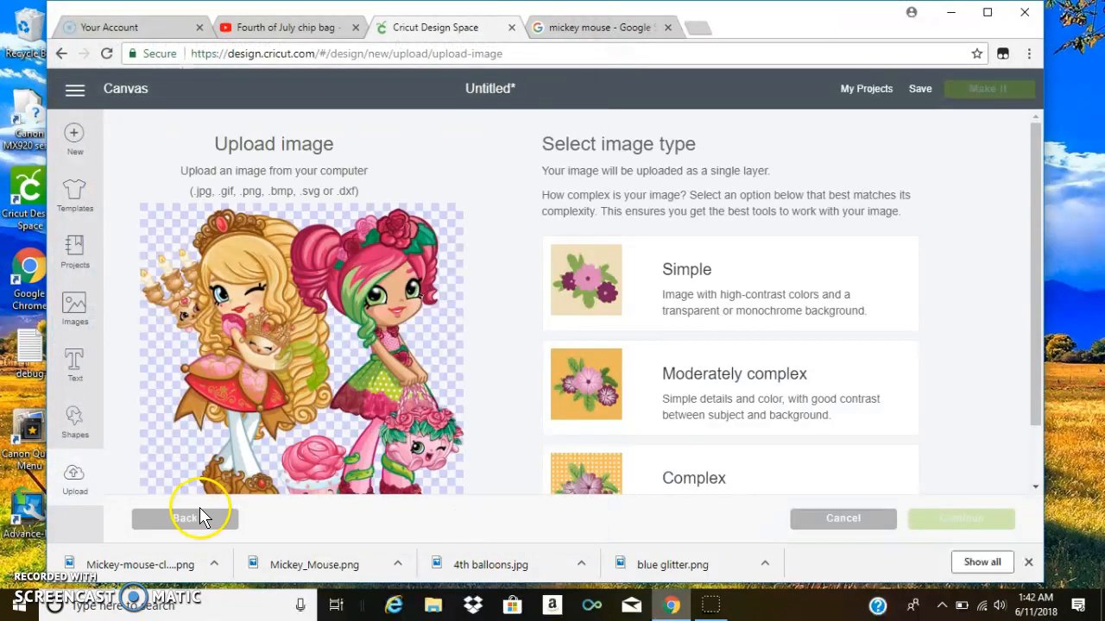
Load the downloaded white-background Mickey Mouse JPG as the upload image and set its image type to Complex.
{"action": "left_click", "coordinate": [494, 312]}
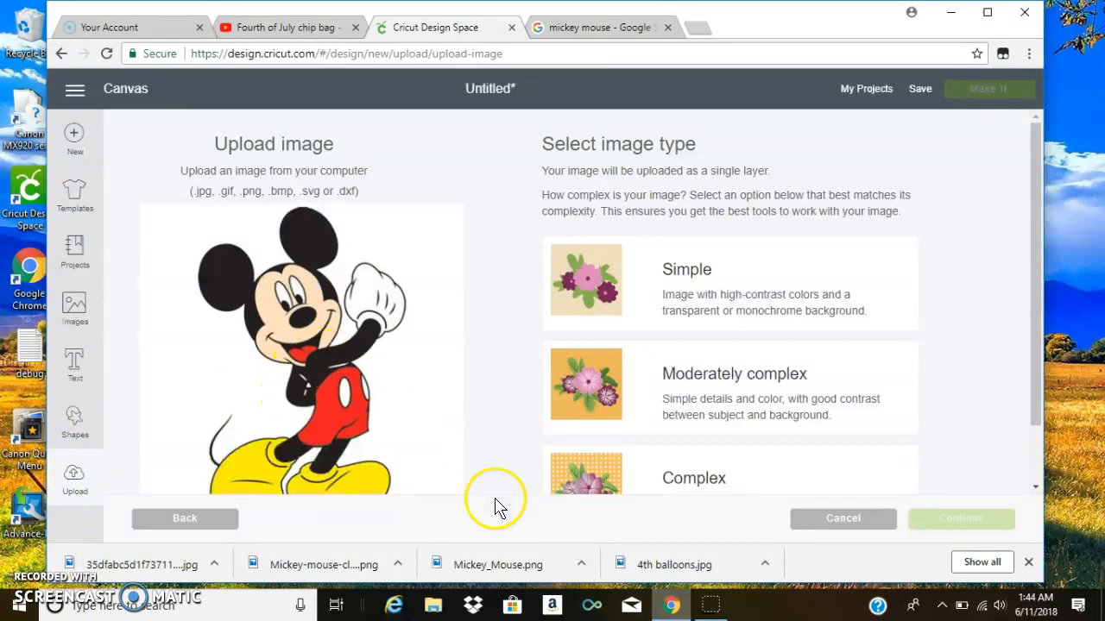
{"action": "left_click", "coordinate": [570, 462]}
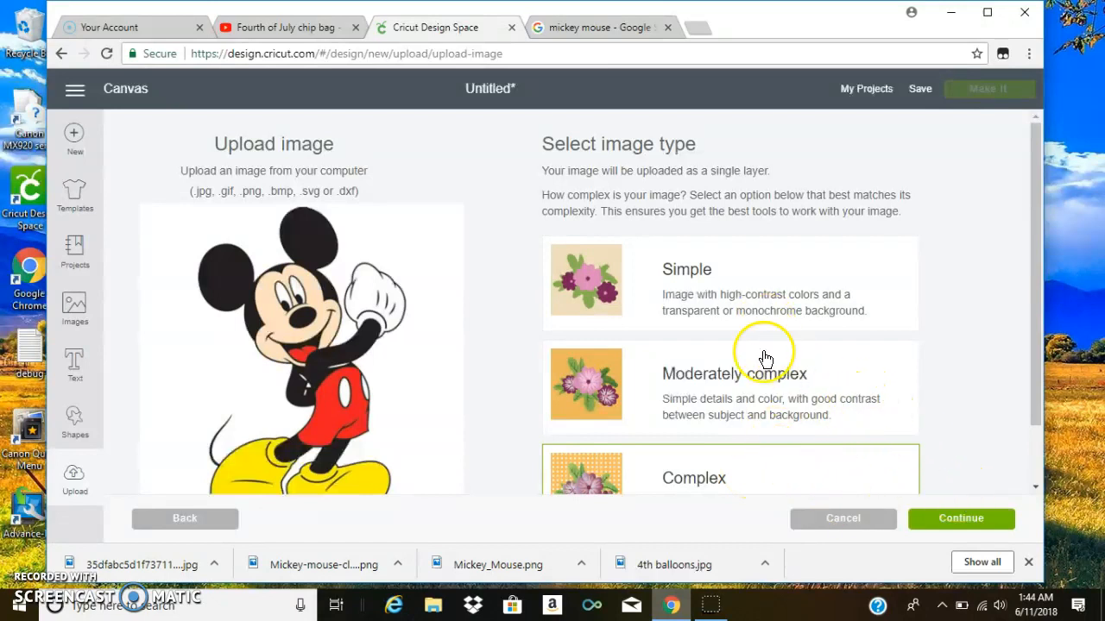
{"action": "left_click", "coordinate": [982, 521]}
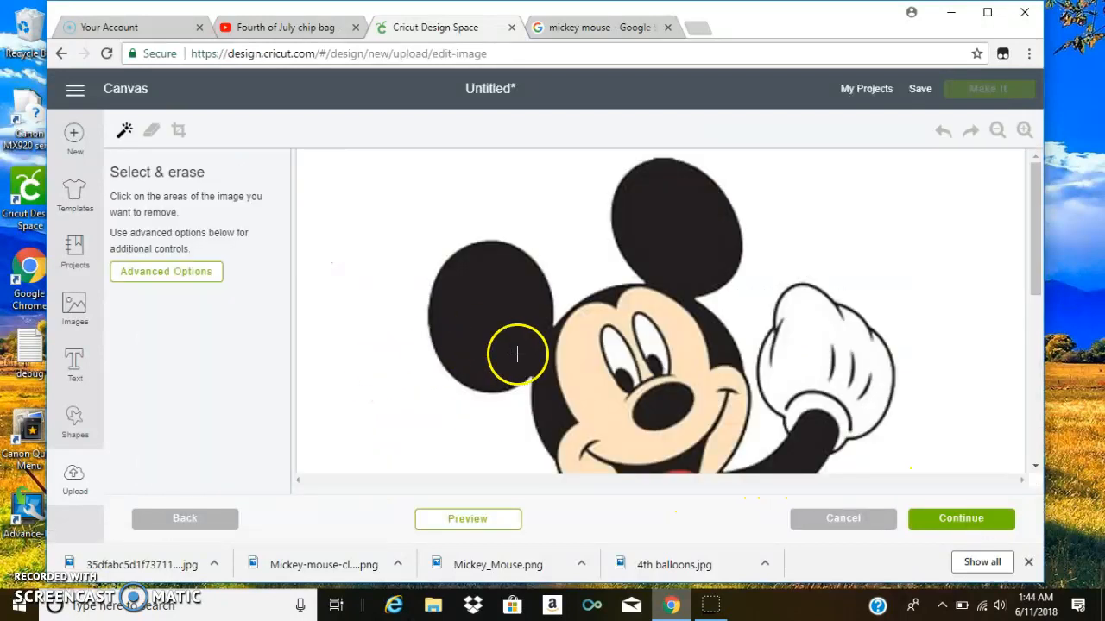
Erase the white background around the whole Mickey Mouse figure with Select & erase.
{"action": "left_click", "coordinate": [342, 317]}
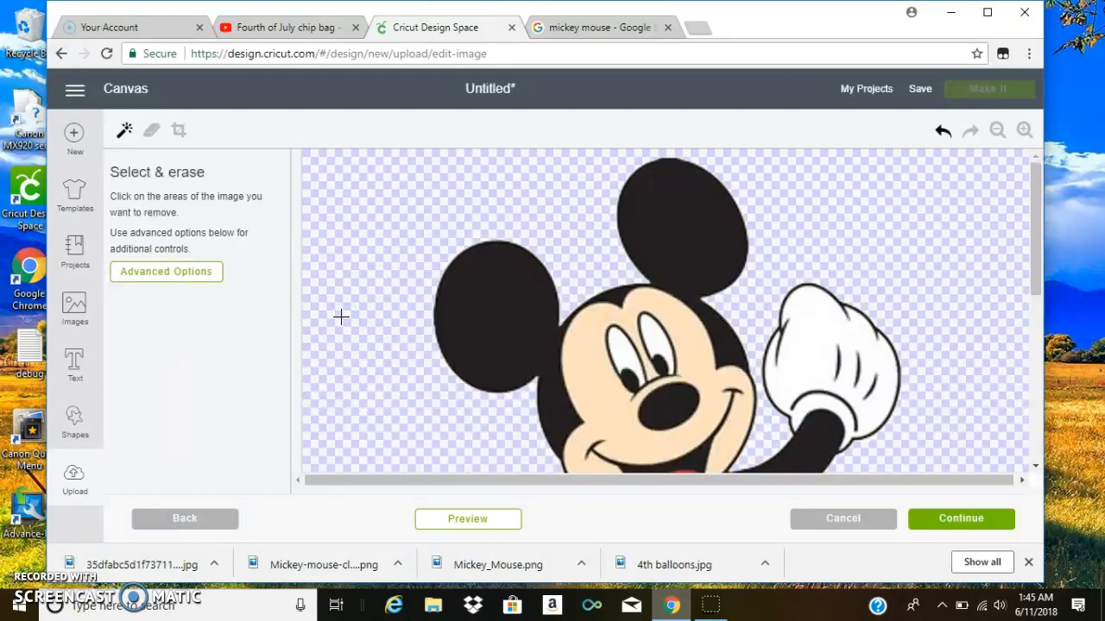
{"action": "left_click", "coordinate": [943, 131]}
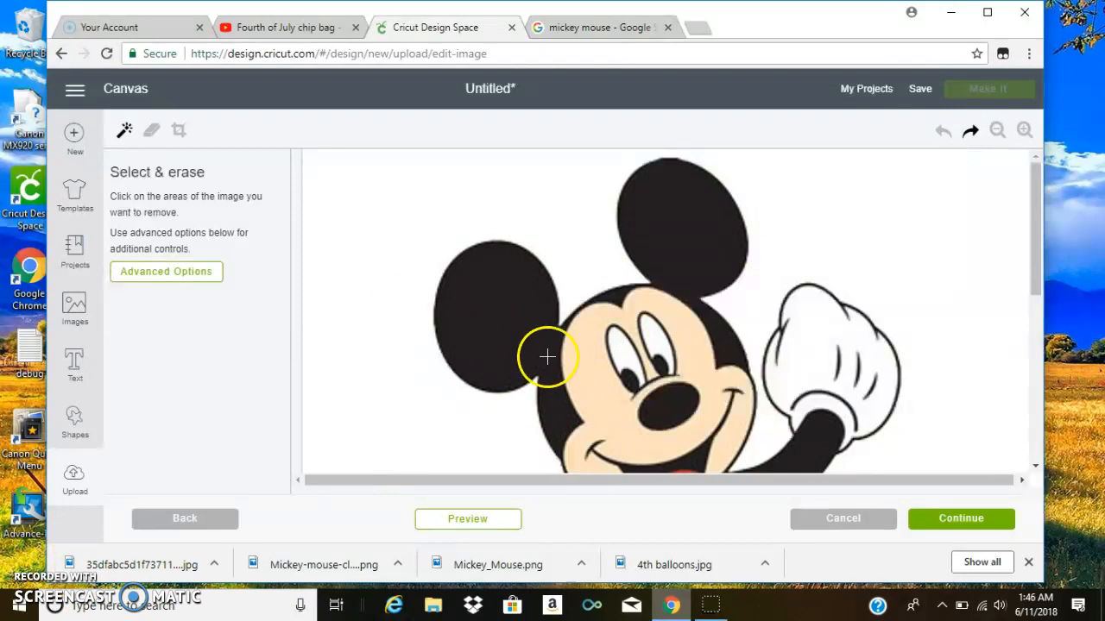
{"action": "left_click", "coordinate": [995, 130]}
{"action": "left_click", "coordinate": [995, 131]}
{"action": "left_click", "coordinate": [995, 131]}
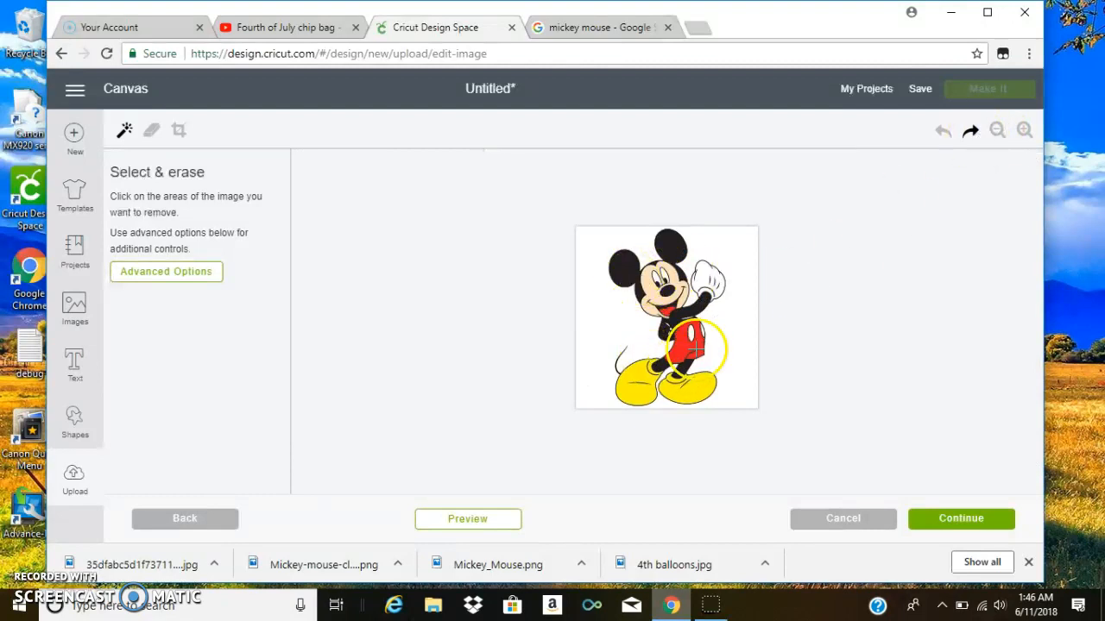
{"action": "left_click", "coordinate": [744, 245]}
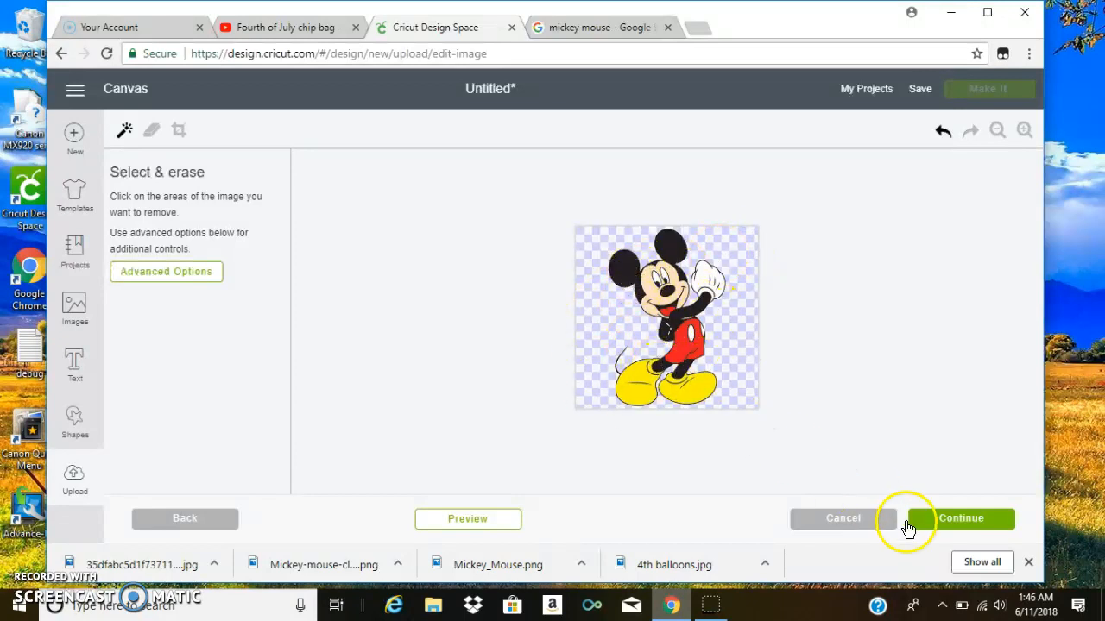
Save the full-color version of the cleaned Mickey Mouse image and place it on the canvas at about X 3.167, Y 1.917.
{"action": "left_click", "coordinate": [951, 517]}
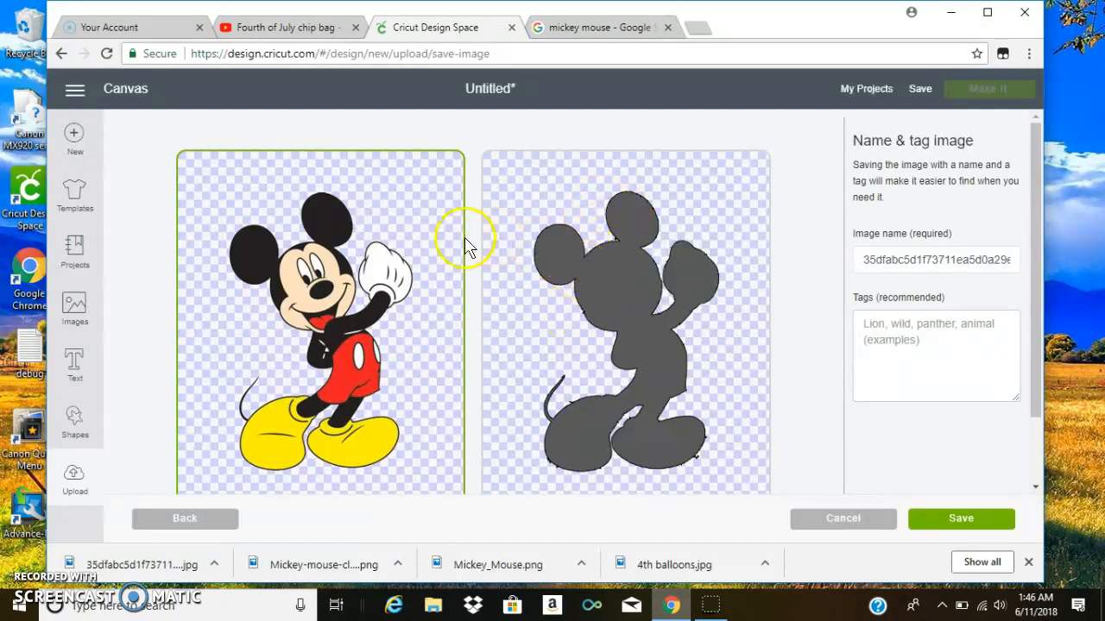
{"action": "left_click", "coordinate": [968, 525]}
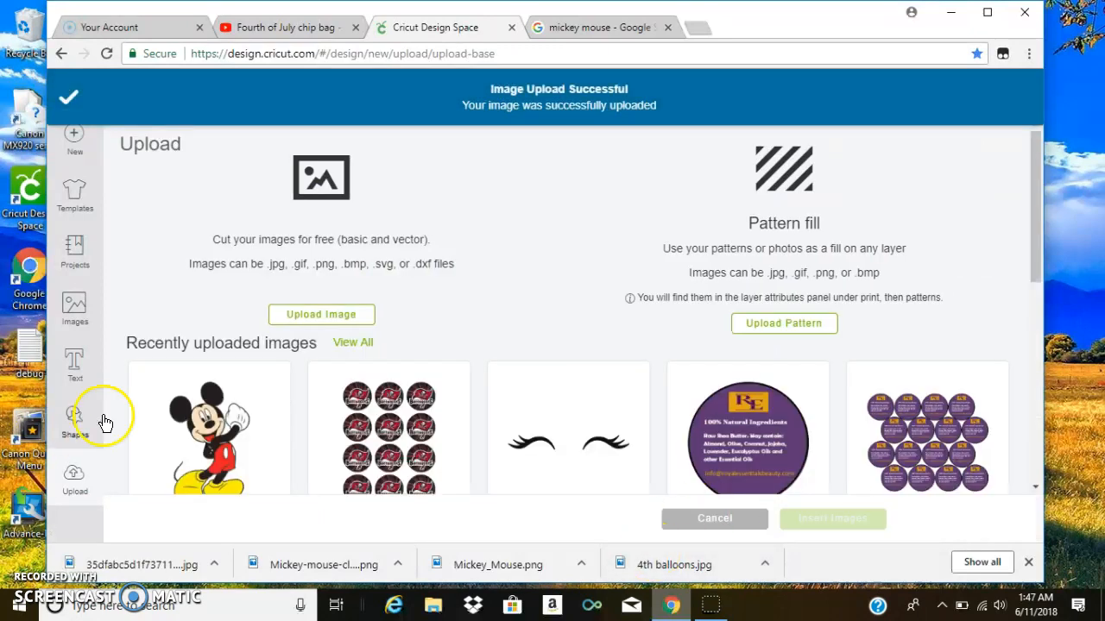
{"action": "left_click", "coordinate": [217, 447]}
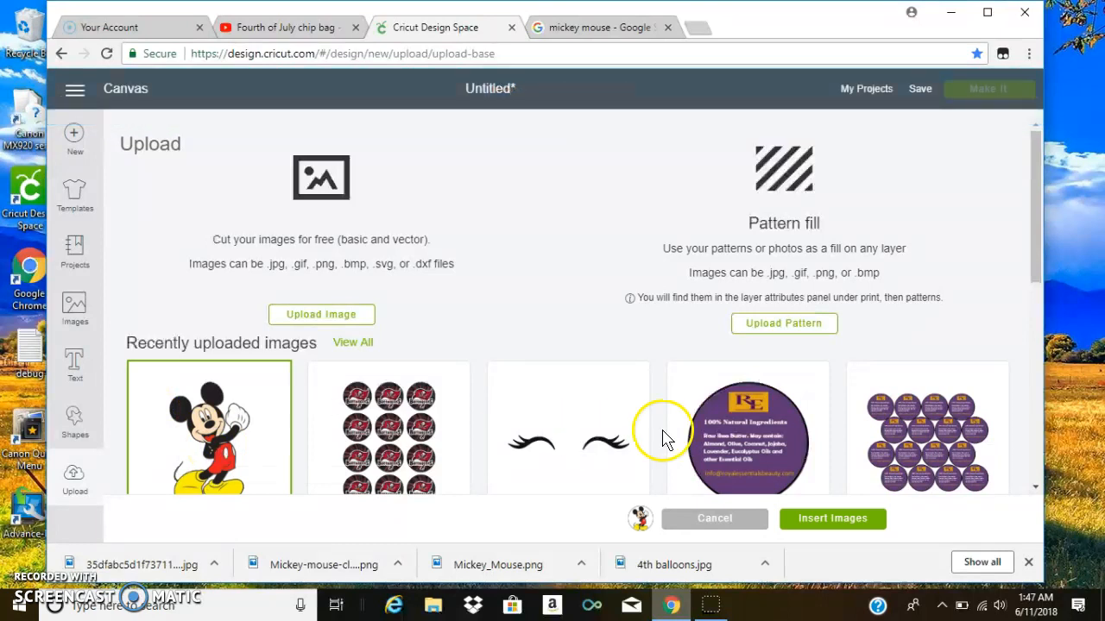
{"action": "left_click", "coordinate": [847, 517]}
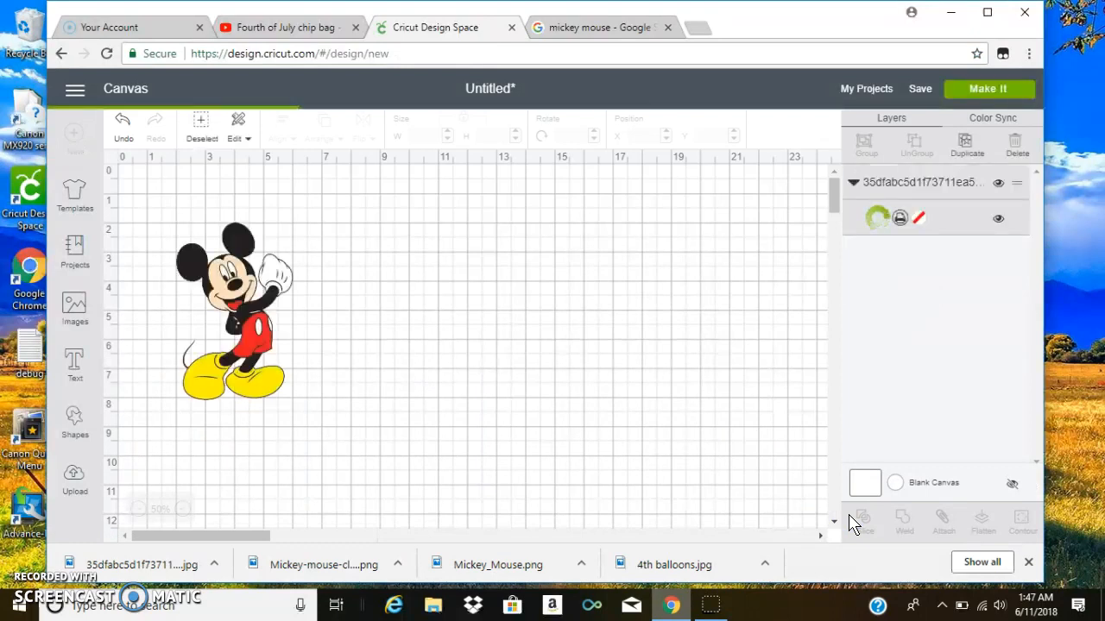
{"action": "left_click_drag", "start_coordinate": [254, 319], "coordinate": [276, 346]}
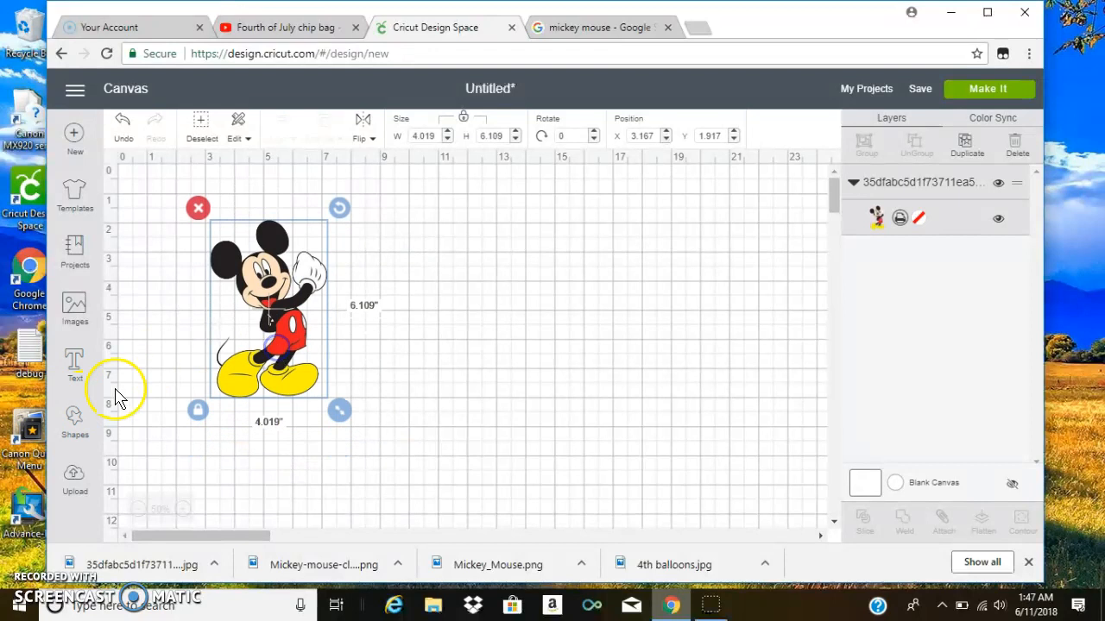
Insert a square shape and move it into the empty canvas area to the right of Mickey Mouse.
{"action": "left_click", "coordinate": [74, 415]}
{"action": "left_click", "coordinate": [139, 308]}
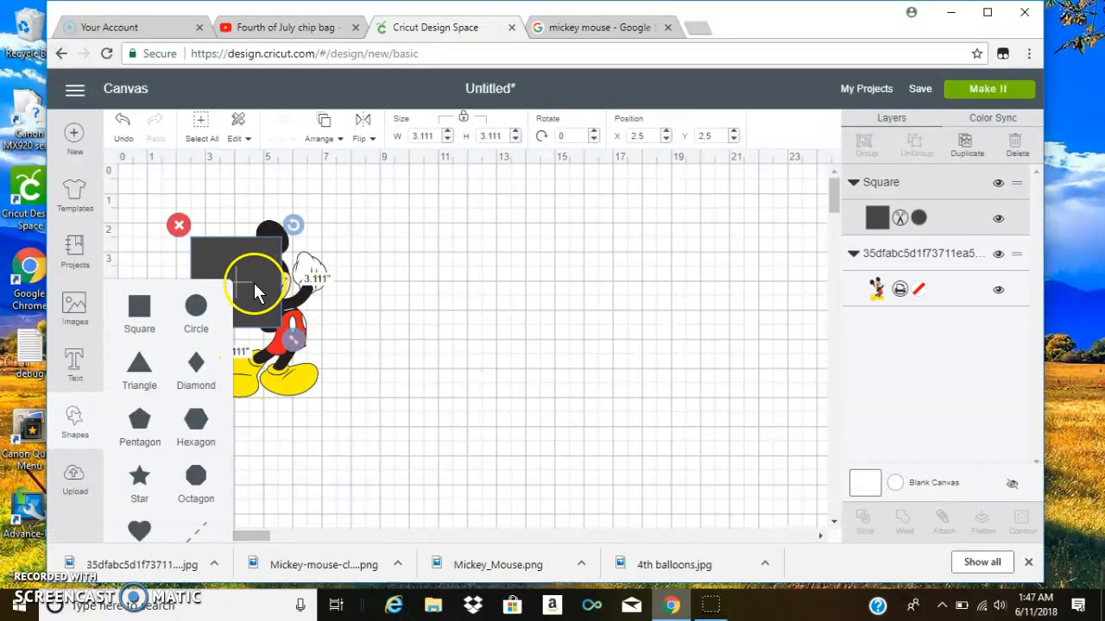
{"action": "left_click_drag", "start_coordinate": [256, 291], "coordinate": [513, 241]}
Enlarge the Mickey Mouse image to about 5.792 by 8.804 inches and move it to about X 2.833, Y 1.056.
{"action": "left_click", "coordinate": [289, 274]}
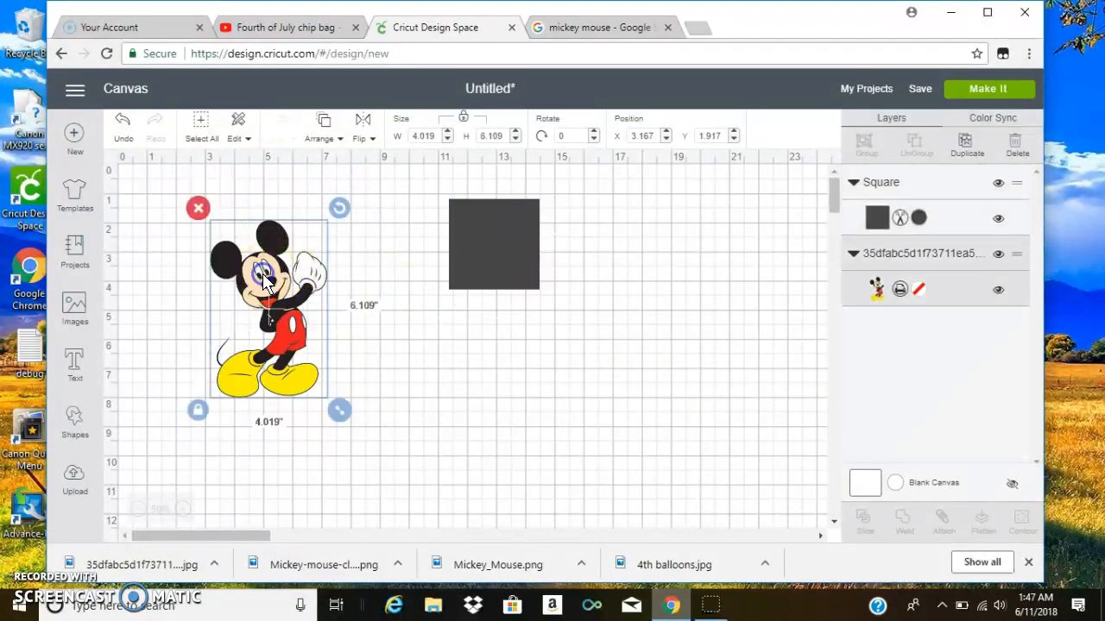
{"action": "left_click_drag", "start_coordinate": [346, 429], "coordinate": [367, 494]}
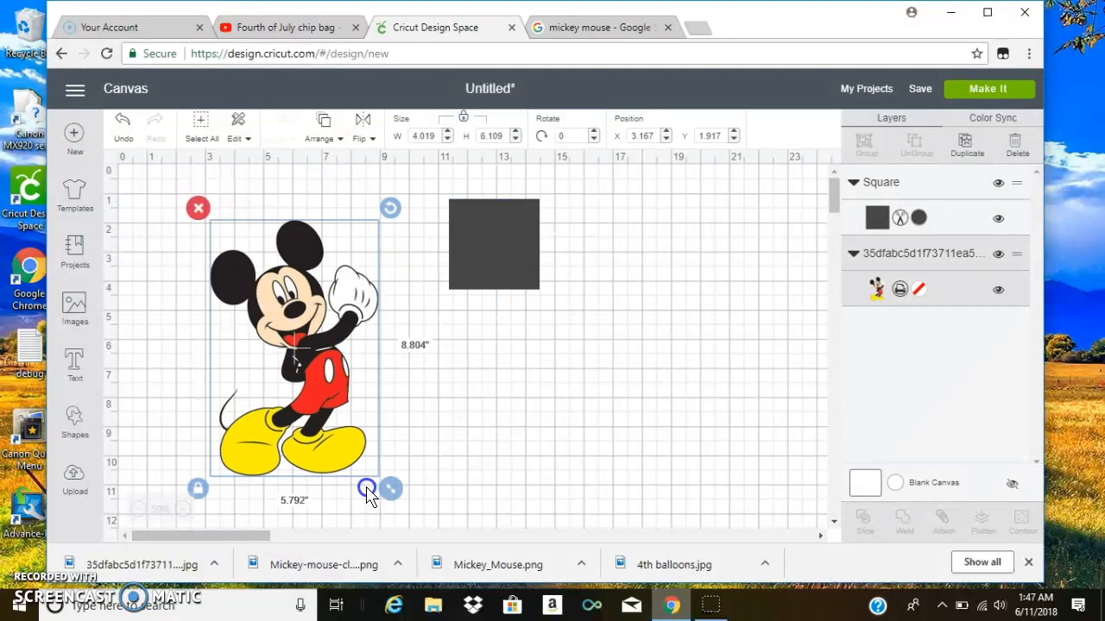
{"action": "left_click_drag", "start_coordinate": [311, 406], "coordinate": [300, 379]}
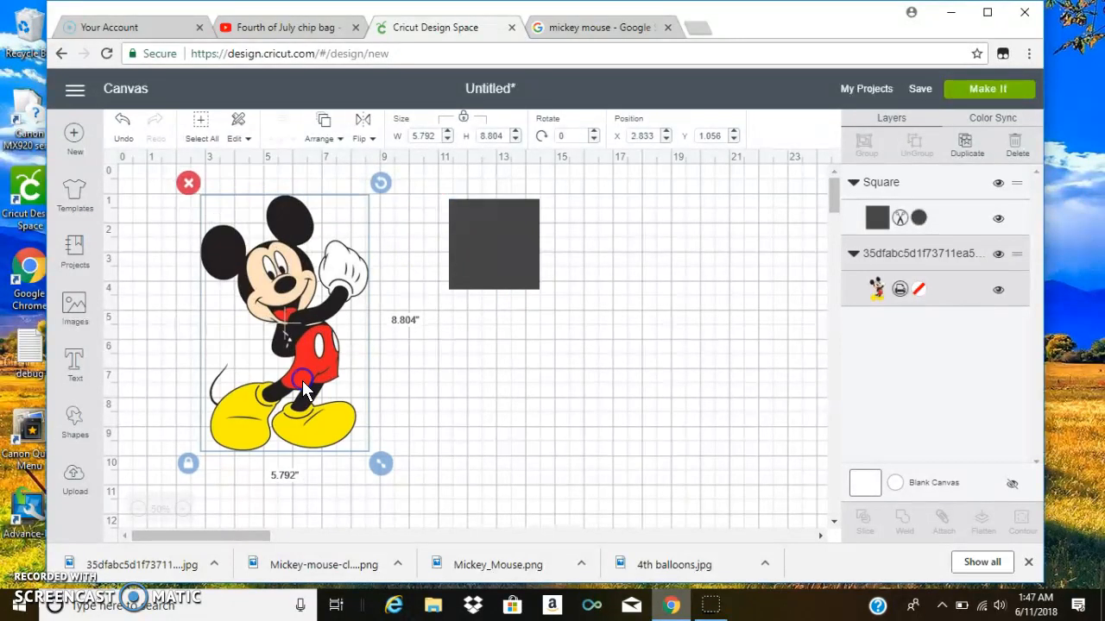
Cover Mickey's head and ears with the square, enlarged and rotated to about 334° with overall dimensions of about 5.572 inches.
{"action": "left_click_drag", "start_coordinate": [485, 256], "coordinate": [274, 296]}
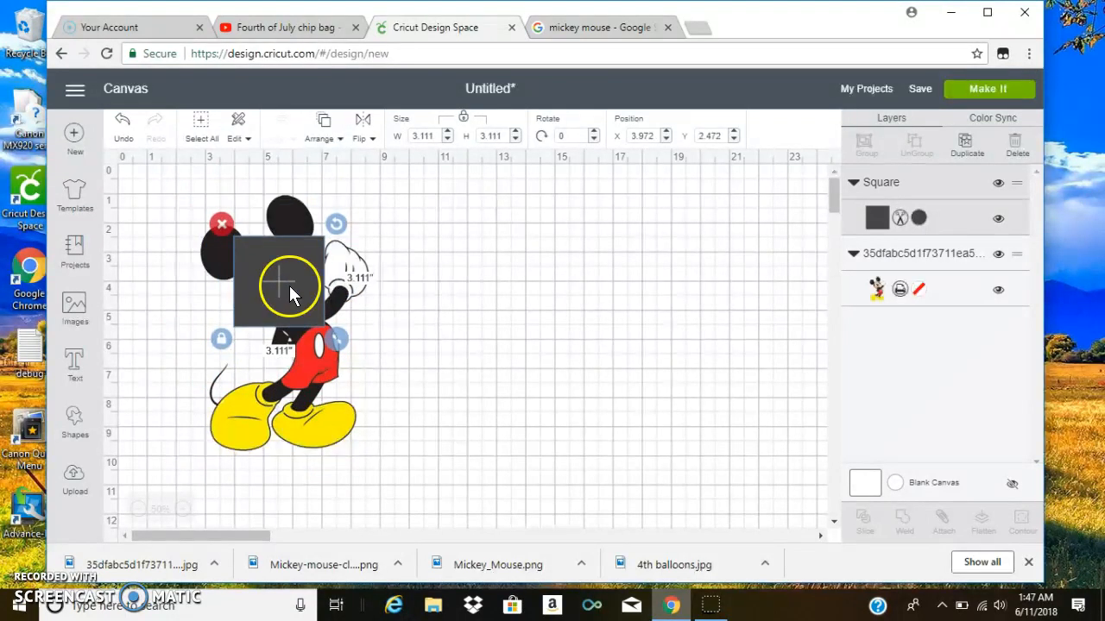
{"action": "left_click", "coordinate": [337, 339]}
{"action": "left_click_drag", "start_coordinate": [337, 340], "coordinate": [366, 368]}
{"action": "left_click_drag", "start_coordinate": [303, 315], "coordinate": [276, 272]}
{"action": "left_click_drag", "start_coordinate": [335, 184], "coordinate": [289, 185]}
{"action": "mouse_move", "coordinate": [309, 257]}
{"action": "left_mouse_down"}
{"action": "mouse_move", "coordinate": [303, 229]}
{"action": "mouse_move", "coordinate": [308, 284]}
{"action": "mouse_move", "coordinate": [301, 257]}
{"action": "mouse_move", "coordinate": [308, 247]}
{"action": "mouse_move", "coordinate": [318, 268]}
{"action": "mouse_move", "coordinate": [315, 258]}
{"action": "left_mouse_up"}
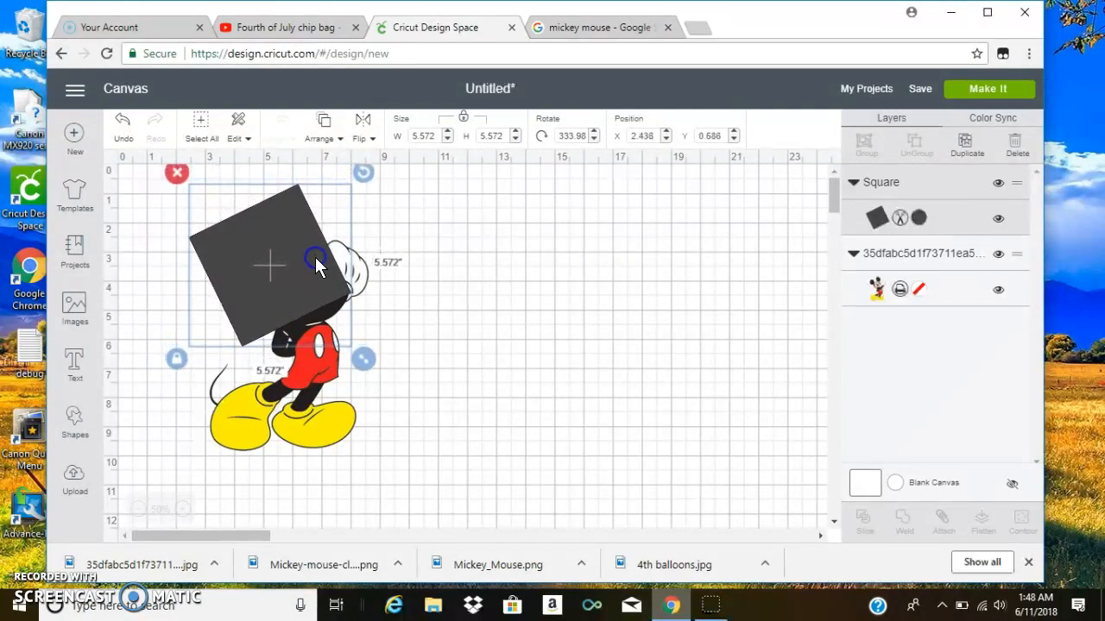
Select the square and the Mickey Mouse image together and slice them.
{"action": "left_click", "coordinate": [536, 263]}
{"action": "left_click_drag", "start_coordinate": [454, 245], "coordinate": [157, 364]}
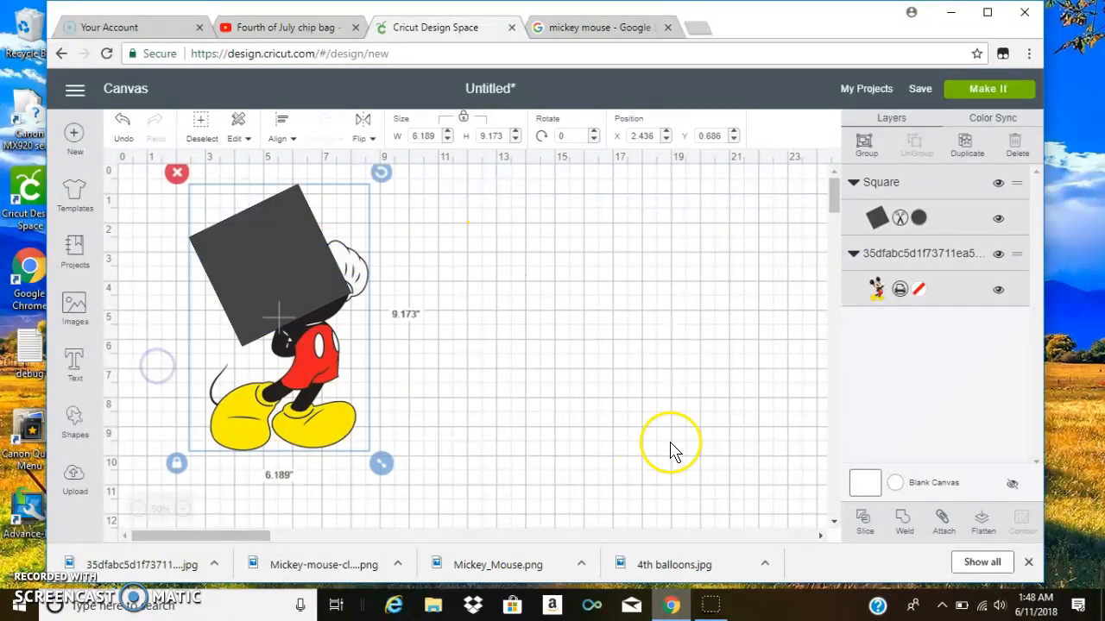
{"action": "left_click", "coordinate": [864, 528]}
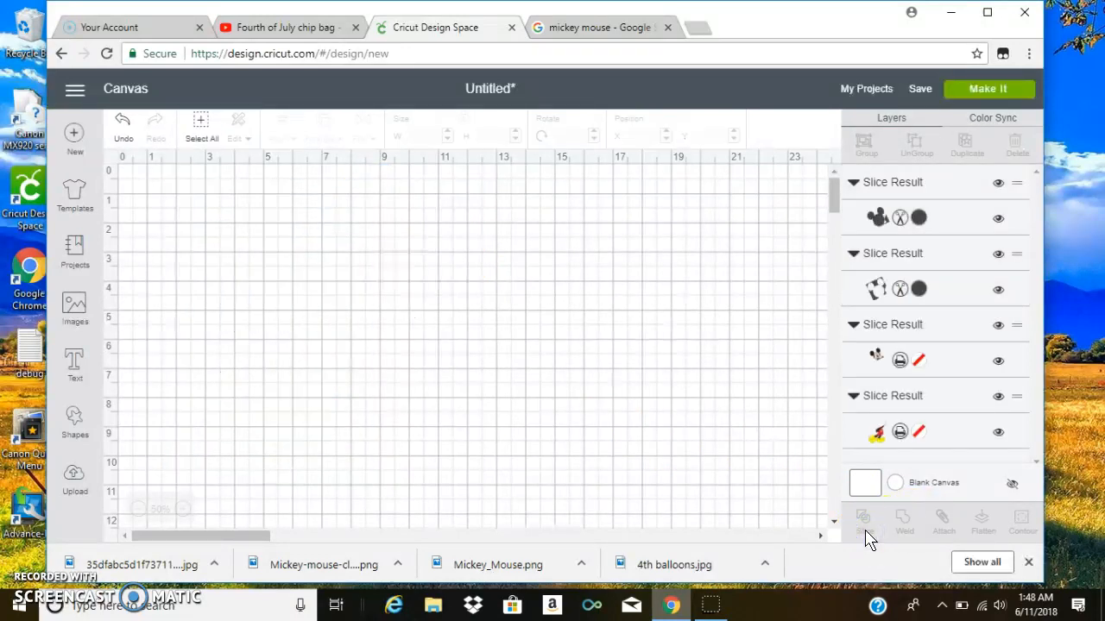
Pull the slice results apart, moving both dark cutouts away to the right and Mickey's head up and left of the body.
{"action": "left_click_drag", "start_coordinate": [282, 272], "coordinate": [525, 297]}
{"action": "left_click_drag", "start_coordinate": [294, 274], "coordinate": [704, 254]}
{"action": "left_click_drag", "start_coordinate": [304, 254], "coordinate": [245, 271]}
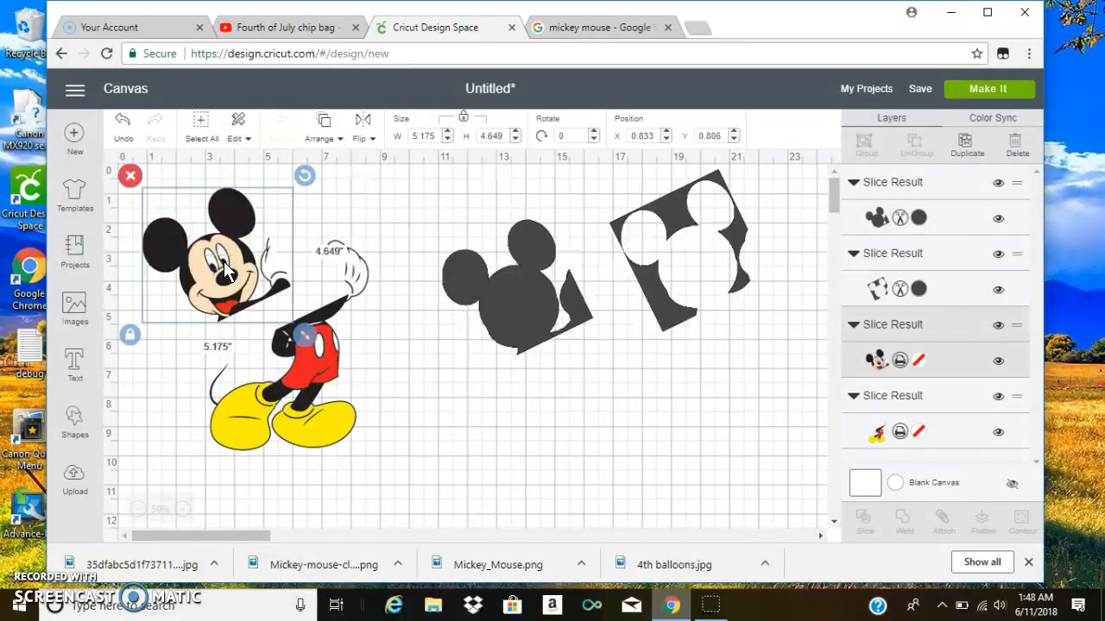
Delete both dark slice cutouts, then space out Mickey's body at about X 7.702, Y 3.183 and his head at about X 1.472, Y 1.75.
{"action": "left_click_drag", "start_coordinate": [543, 266], "coordinate": [511, 325]}
{"action": "left_click", "coordinate": [425, 246]}
{"action": "left_click_drag", "start_coordinate": [646, 247], "coordinate": [596, 281]}
{"action": "left_click", "coordinate": [536, 190]}
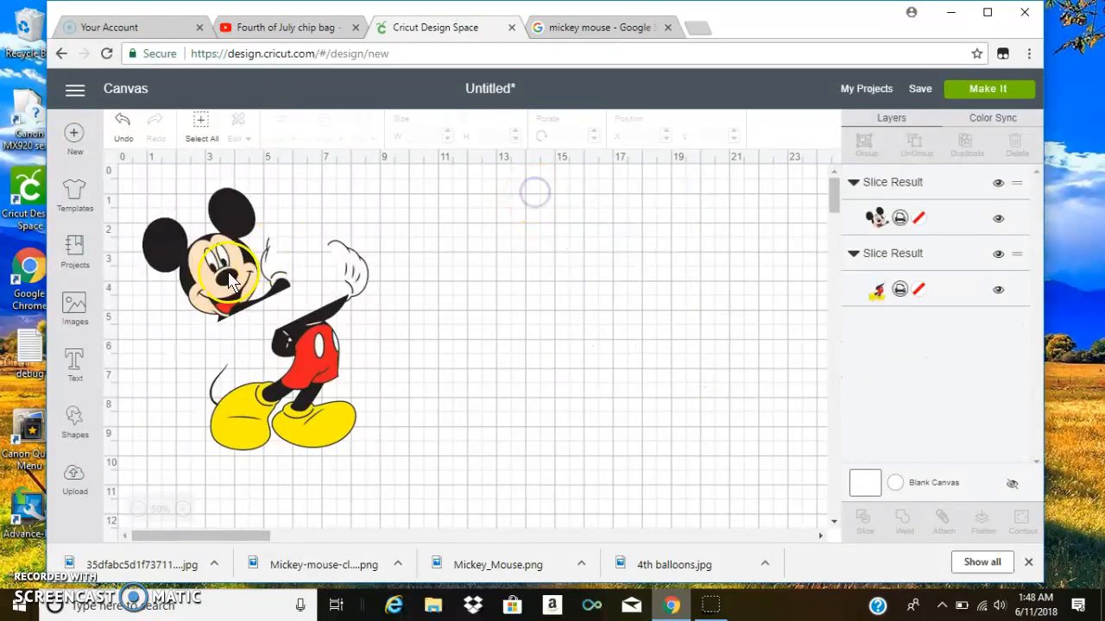
{"action": "left_click_drag", "start_coordinate": [308, 344], "coordinate": [442, 366]}
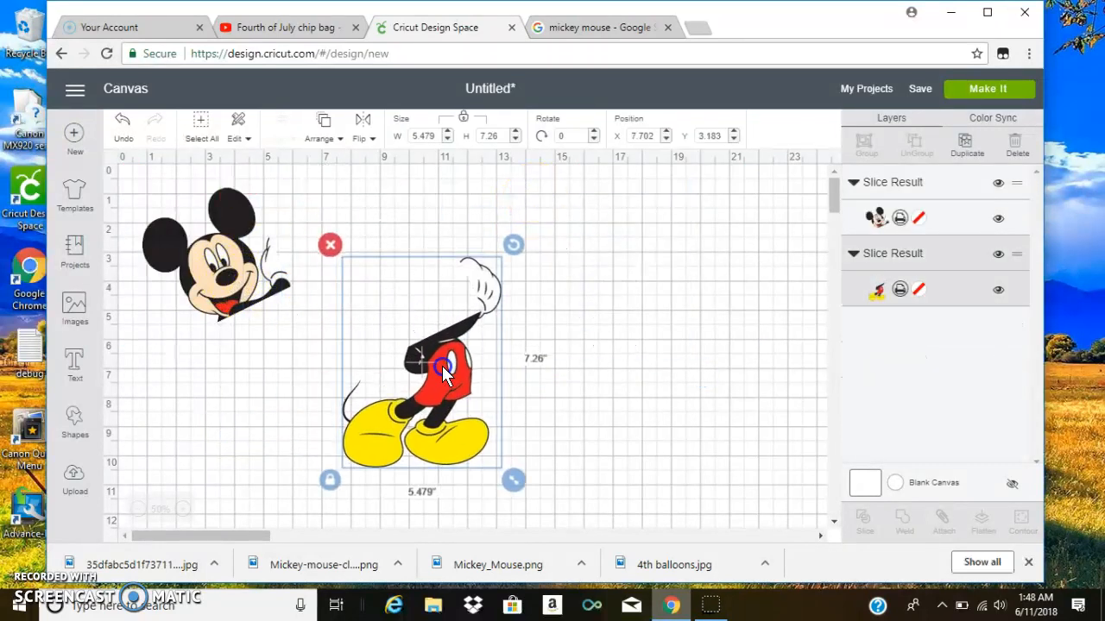
{"action": "left_click_drag", "start_coordinate": [217, 288], "coordinate": [227, 319]}
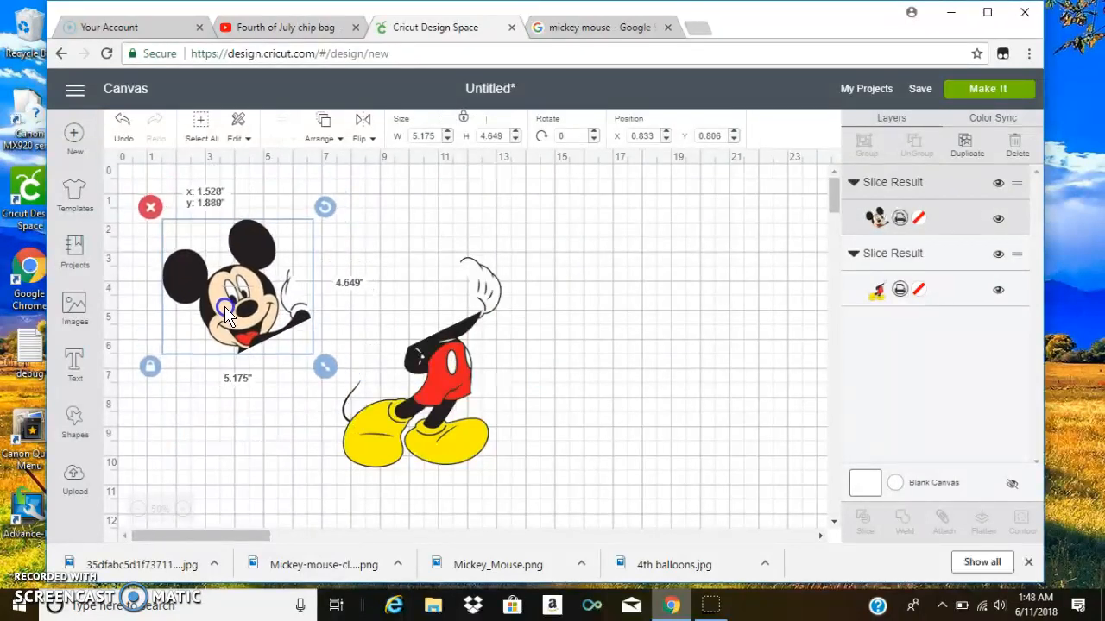
Add a square over Mickey's rear shoe and tail at about X 7.333, Y 7.389 and slice it with the body.
{"action": "left_click", "coordinate": [75, 423]}
{"action": "left_click", "coordinate": [140, 306]}
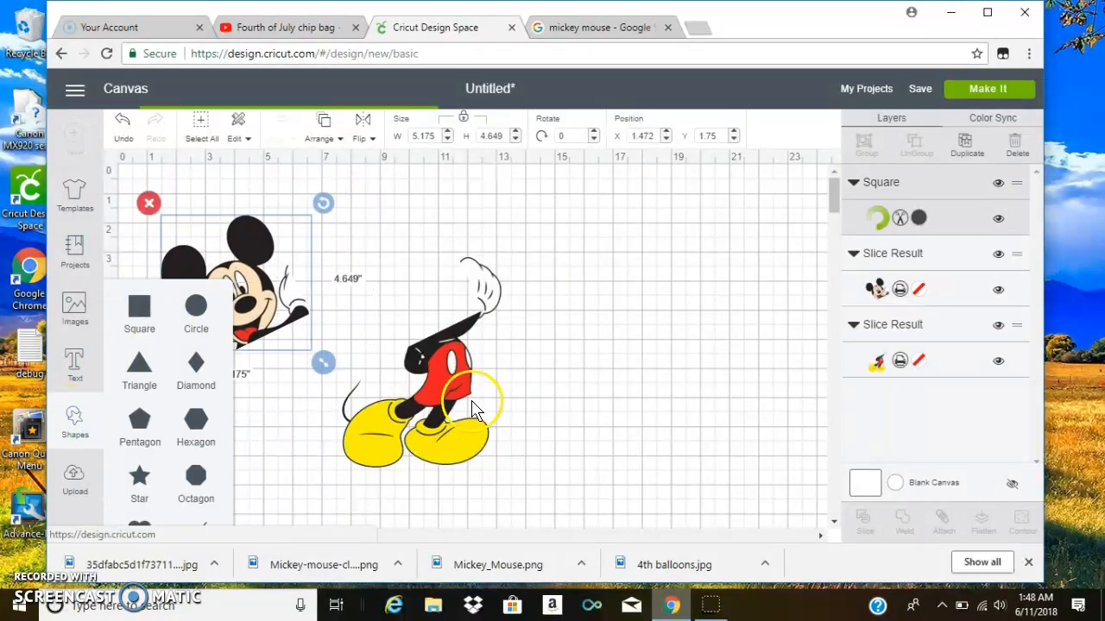
{"action": "left_click_drag", "start_coordinate": [291, 296], "coordinate": [406, 425]}
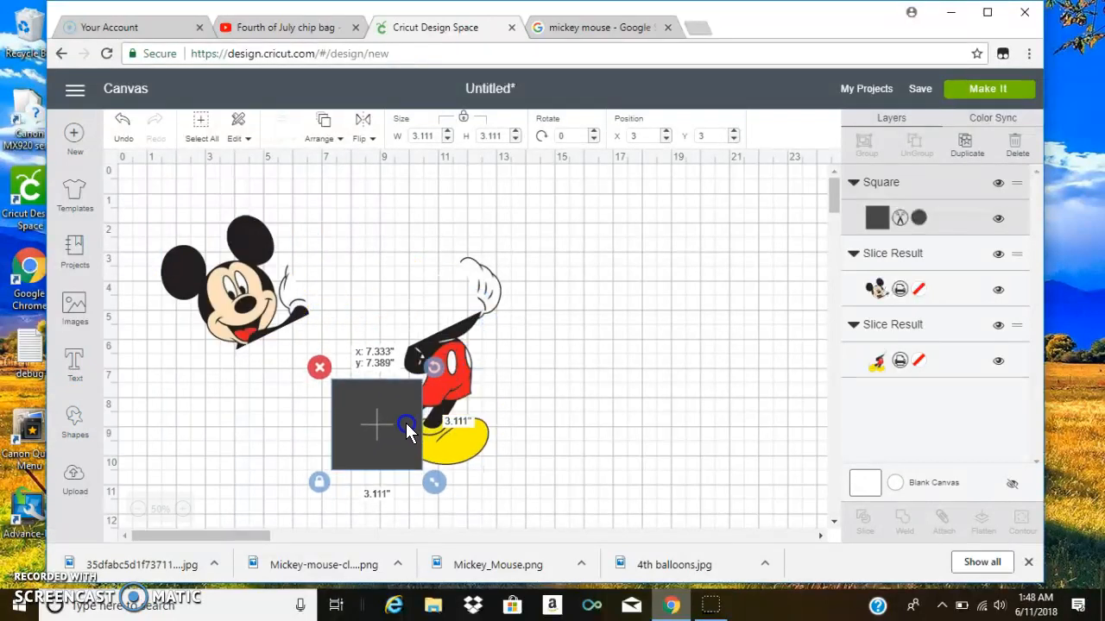
{"action": "left_click", "coordinate": [556, 380]}
{"action": "left_click_drag", "start_coordinate": [251, 393], "coordinate": [528, 456]}
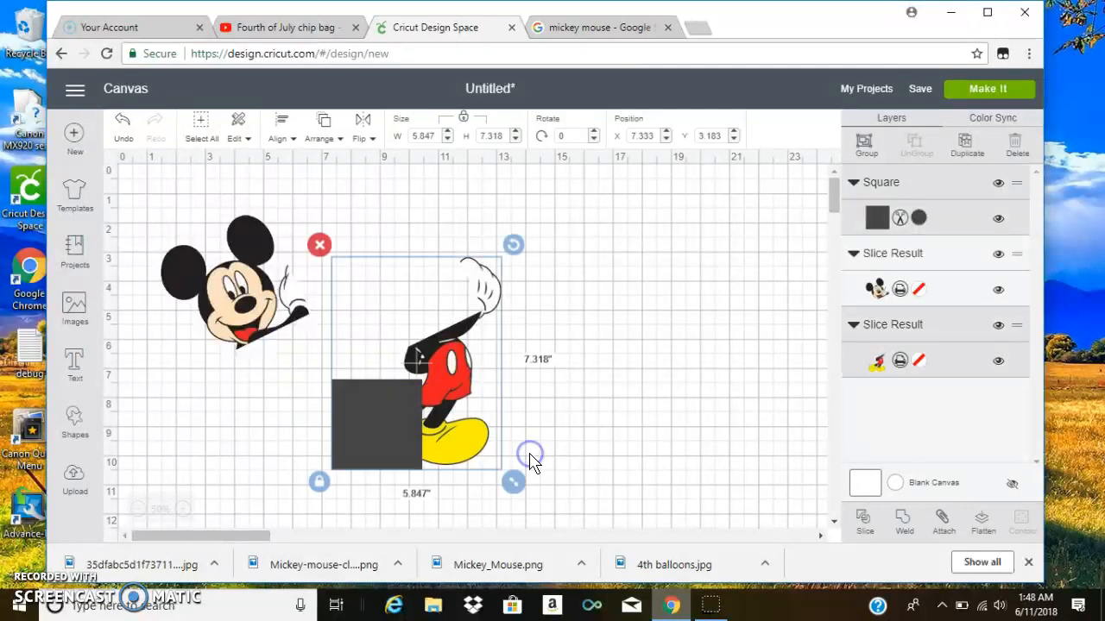
{"action": "left_click", "coordinate": [867, 522]}
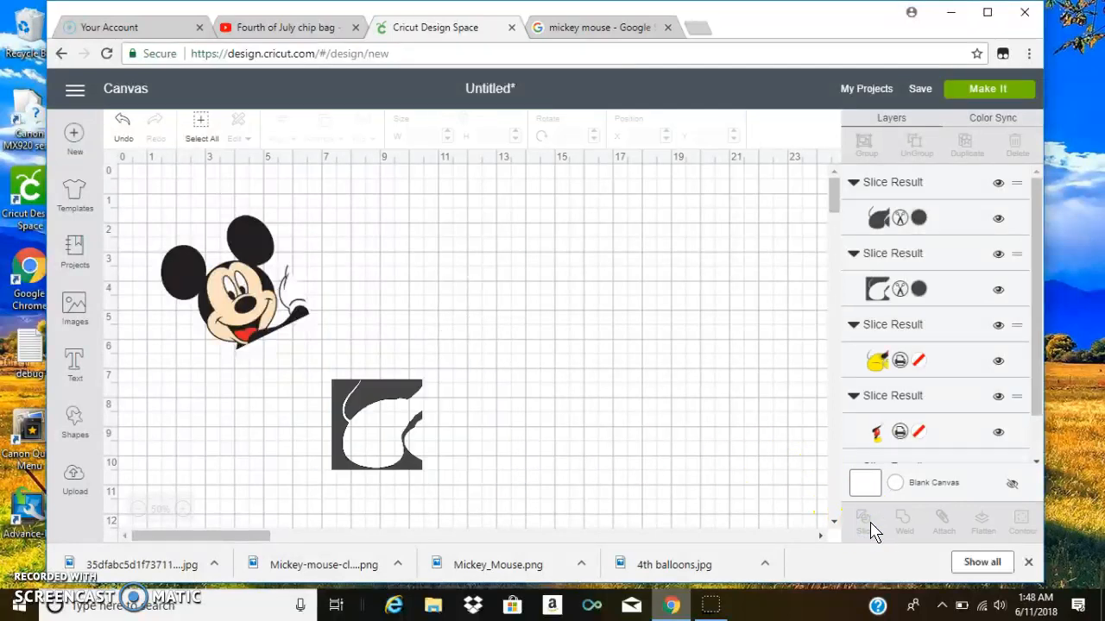
Pull the new slice results apart, moving the two dark cutouts and the yellow shoe piece away from Mickey's body.
{"action": "left_click", "coordinate": [412, 483]}
{"action": "left_click_drag", "start_coordinate": [380, 450], "coordinate": [261, 464]}
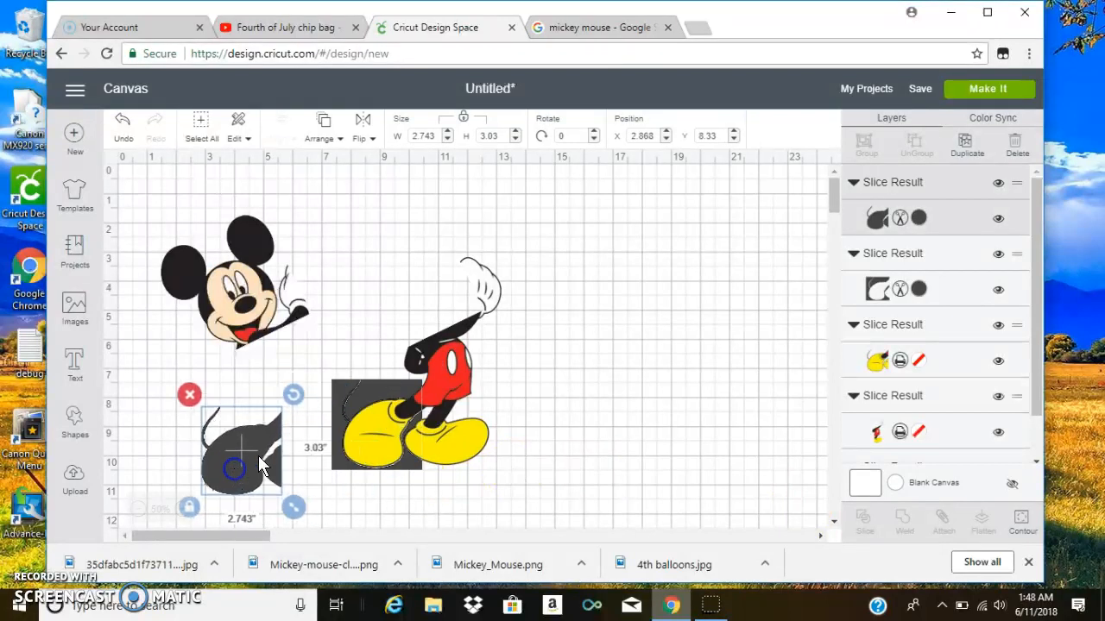
{"action": "left_click_drag", "start_coordinate": [369, 436], "coordinate": [365, 291]}
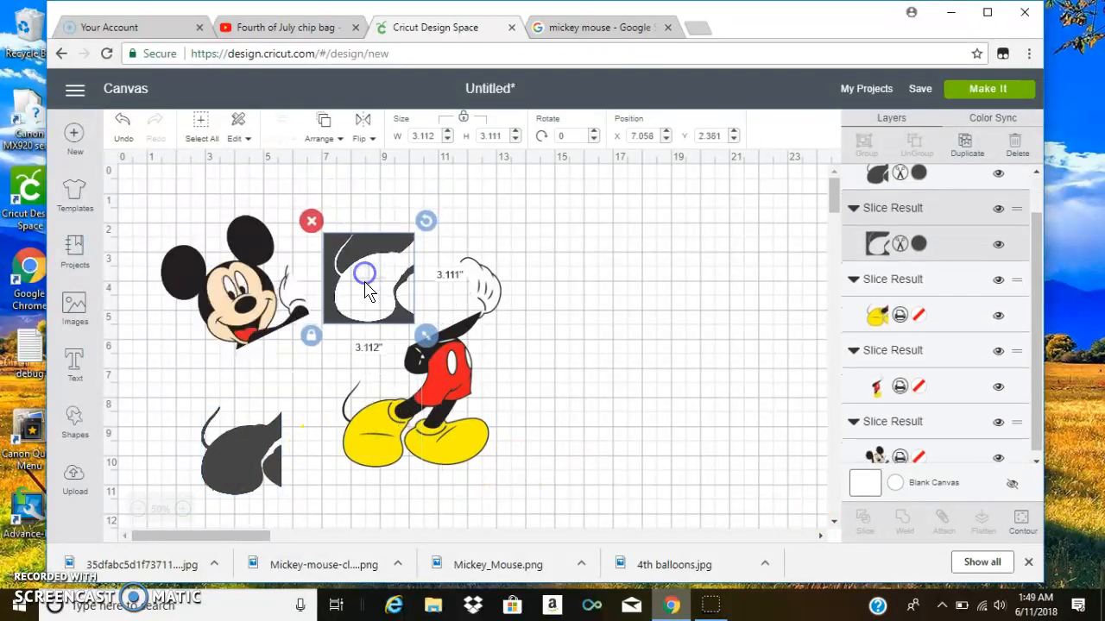
{"action": "left_click_drag", "start_coordinate": [380, 427], "coordinate": [577, 365]}
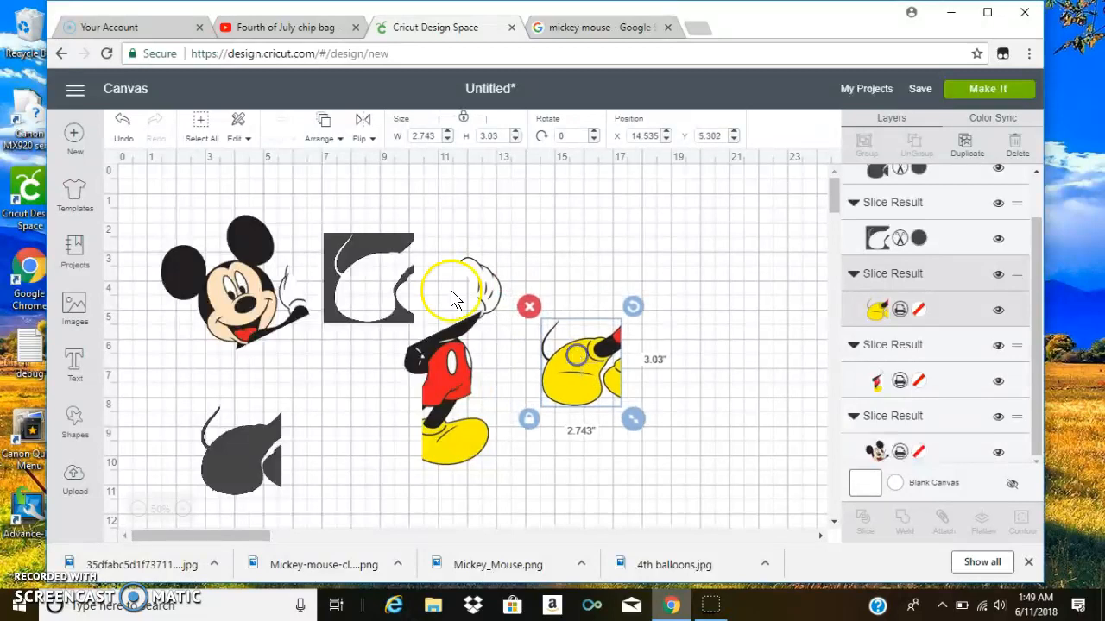
Delete the square's dark remainder and the dark shoe-shaped cutout from the canvas.
{"action": "left_click", "coordinate": [374, 276]}
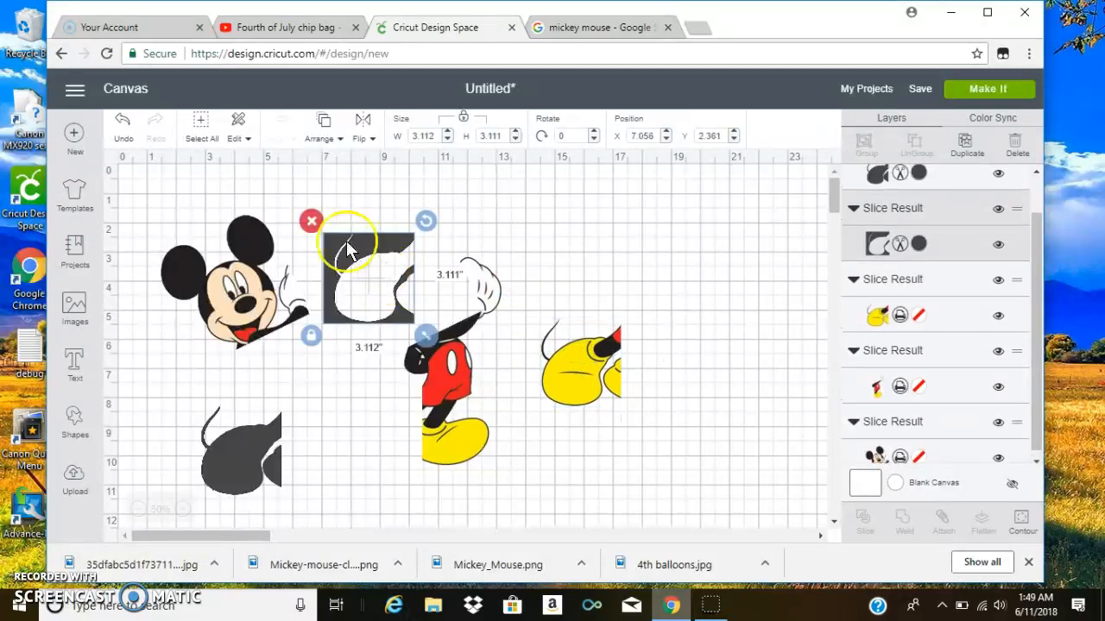
{"action": "left_click", "coordinate": [310, 219]}
{"action": "left_click", "coordinate": [219, 414]}
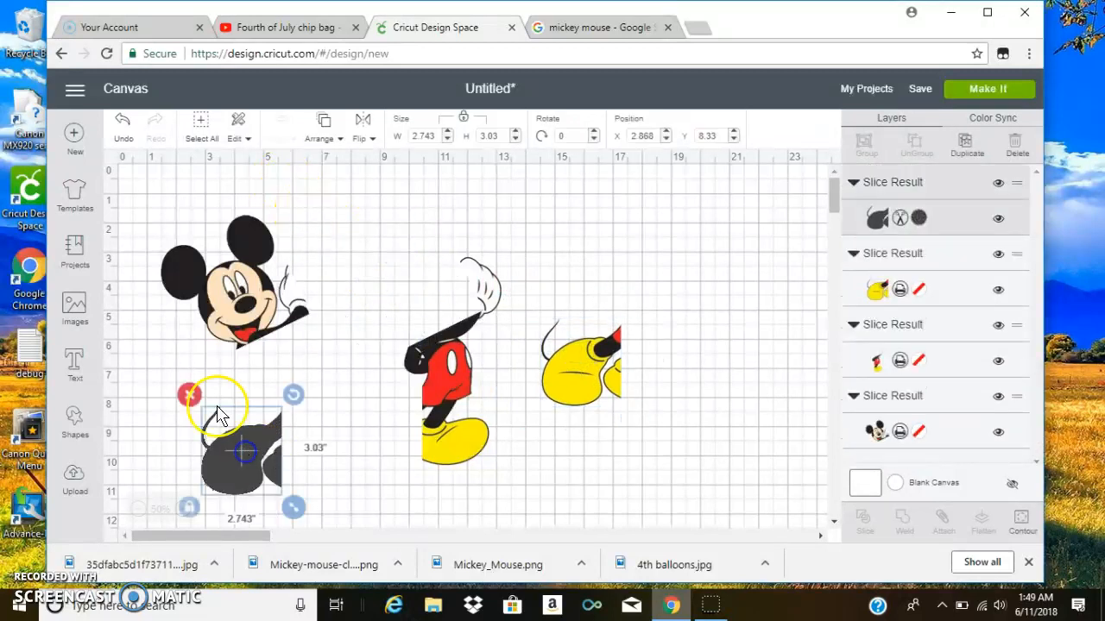
{"action": "left_click", "coordinate": [190, 395]}
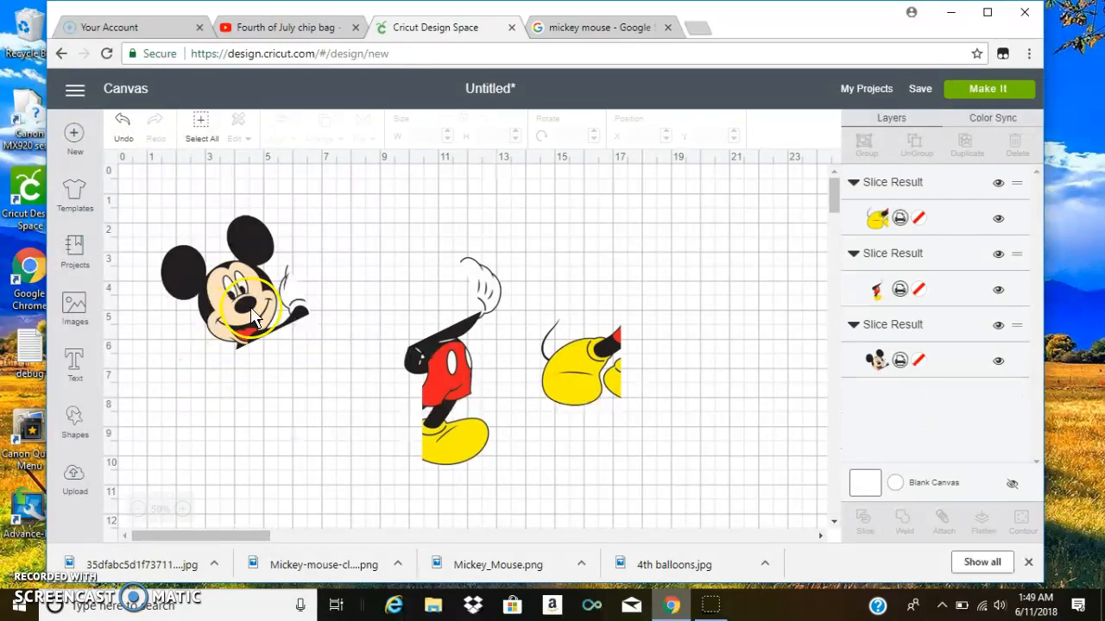
Start a text object and browse the available fonts, comparing all, System and Cricut fonts.
{"action": "left_click", "coordinate": [83, 376]}
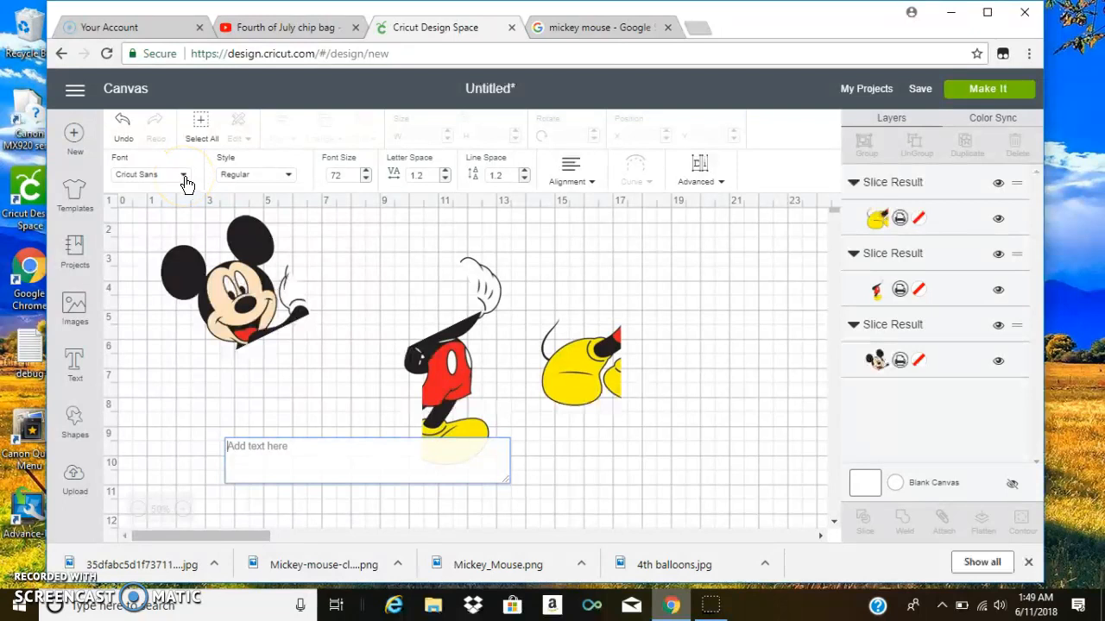
{"action": "left_click", "coordinate": [186, 179]}
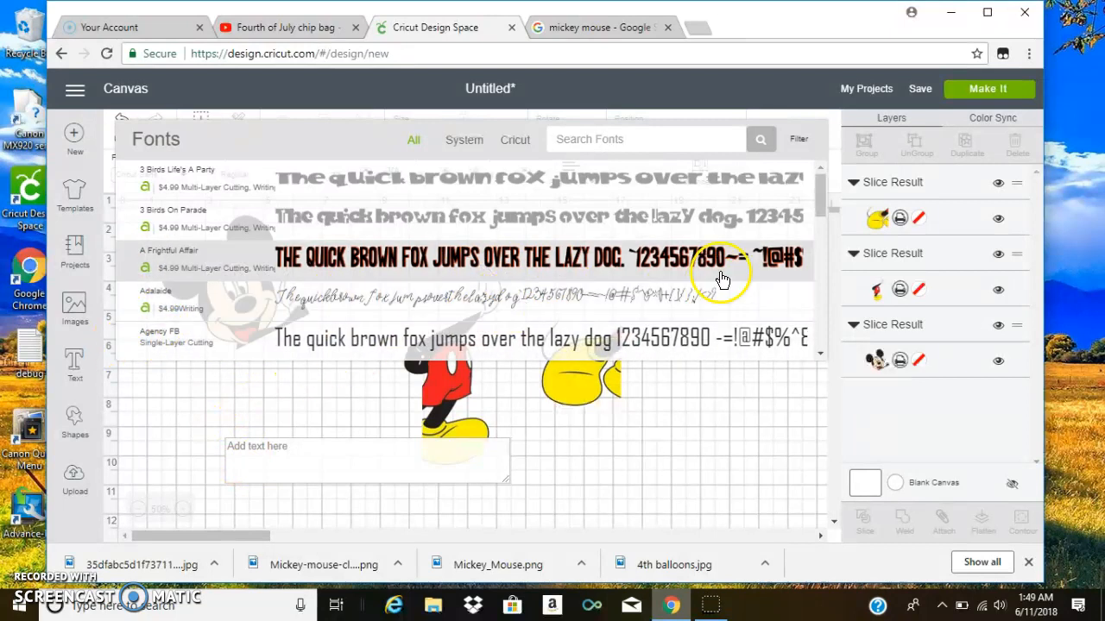
{"action": "mouse_move", "coordinate": [822, 198]}
{"action": "left_mouse_down"}
{"action": "mouse_move", "coordinate": [809, 349]}
{"action": "mouse_move", "coordinate": [807, 337]}
{"action": "left_mouse_up"}
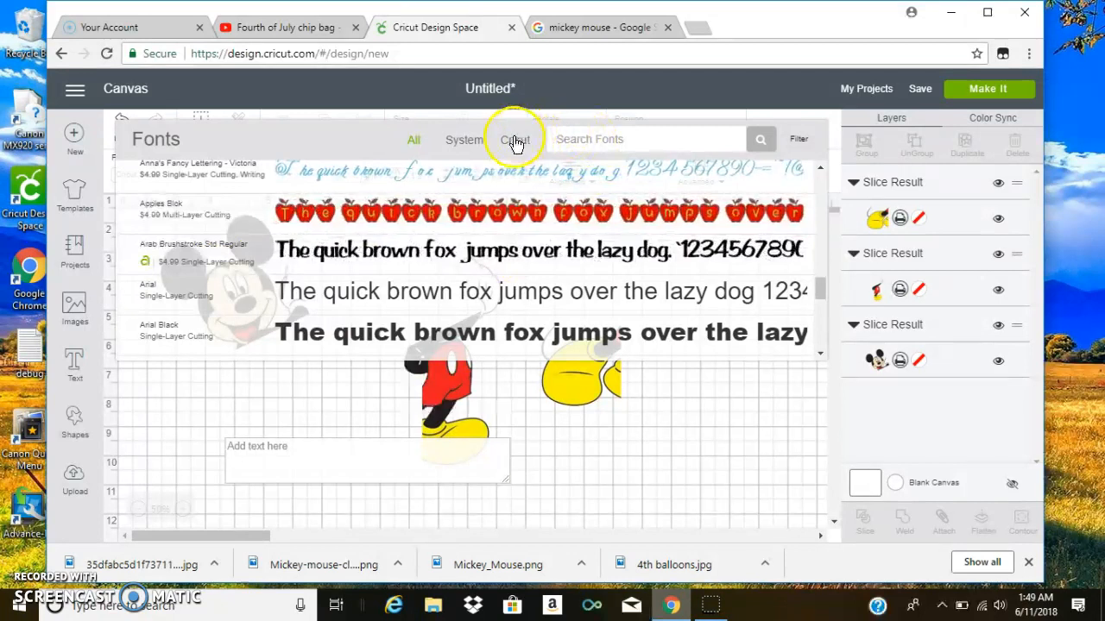
{"action": "left_click", "coordinate": [466, 140]}
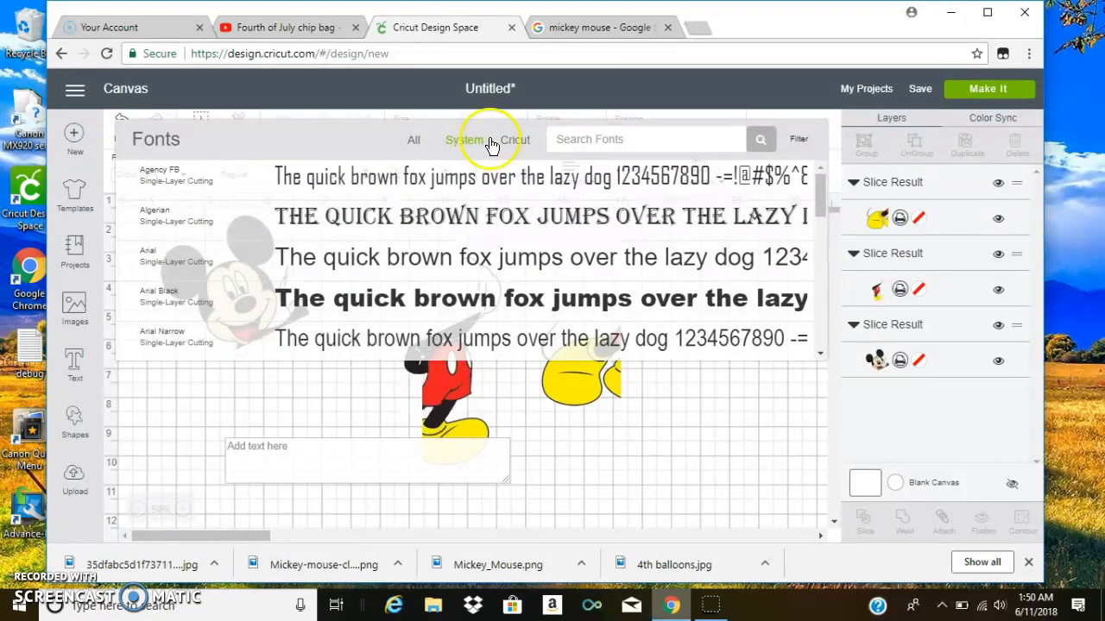
{"action": "left_click", "coordinate": [528, 141]}
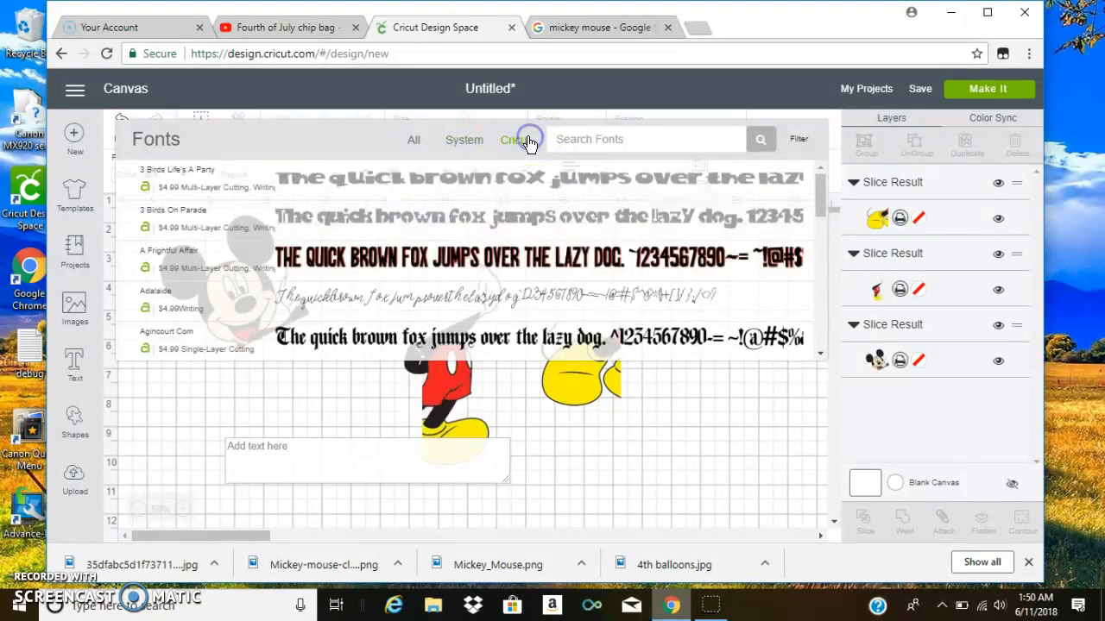
{"action": "left_click", "coordinate": [471, 143]}
{"action": "left_click_drag", "start_coordinate": [822, 190], "coordinate": [821, 268]}
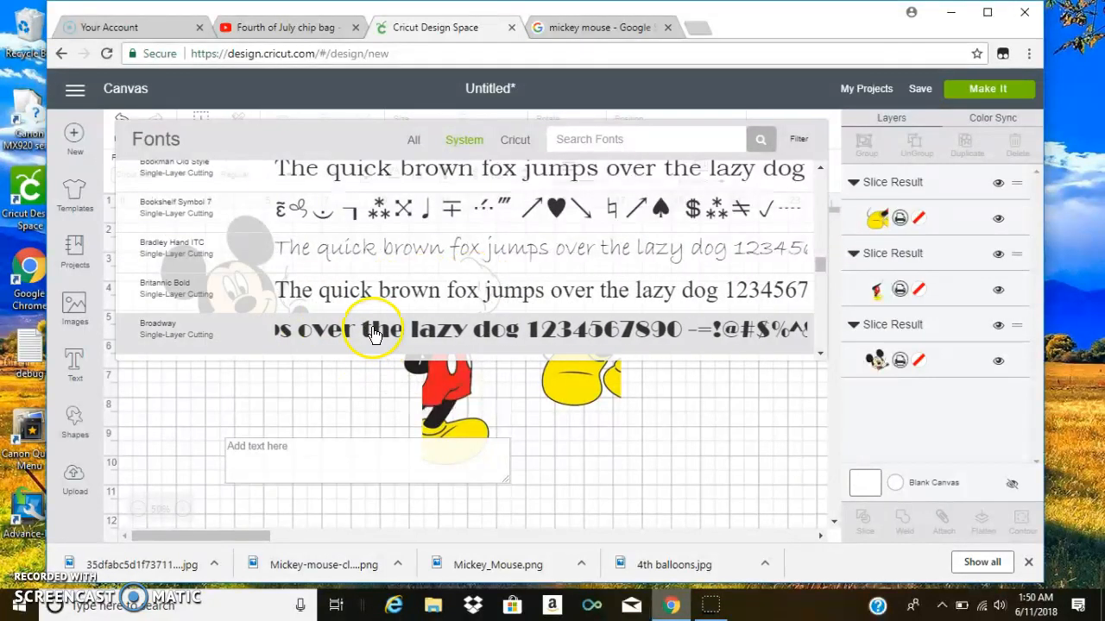
Browse the featured images in the image library and the projects in the category Free for Cricut Explore Air 2.
{"action": "left_click", "coordinate": [75, 311]}
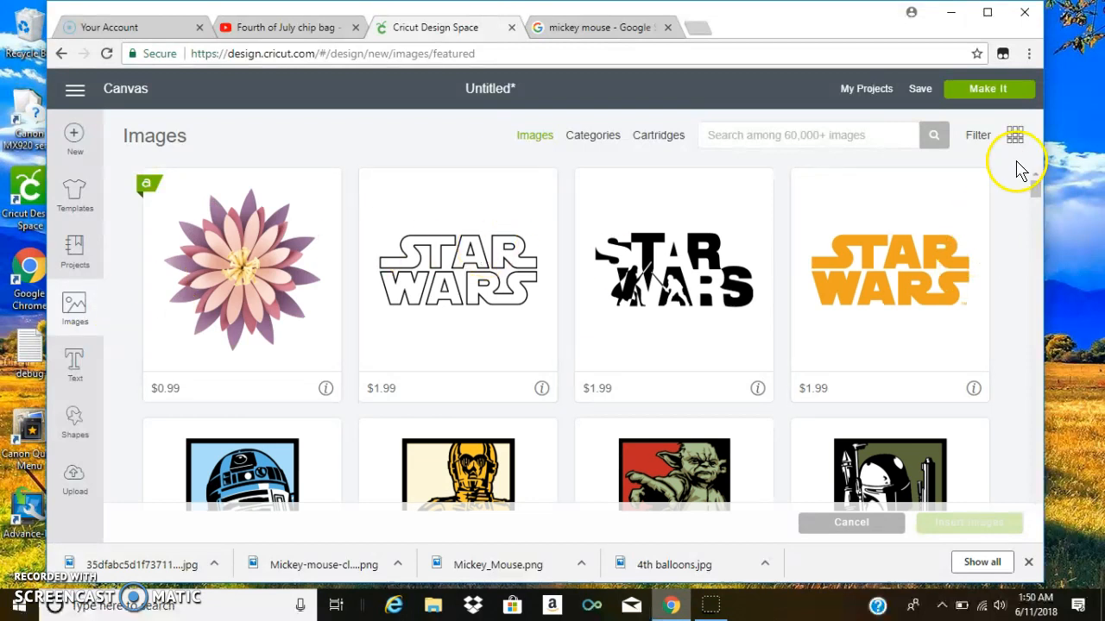
{"action": "left_click_drag", "start_coordinate": [1036, 199], "coordinate": [1034, 238]}
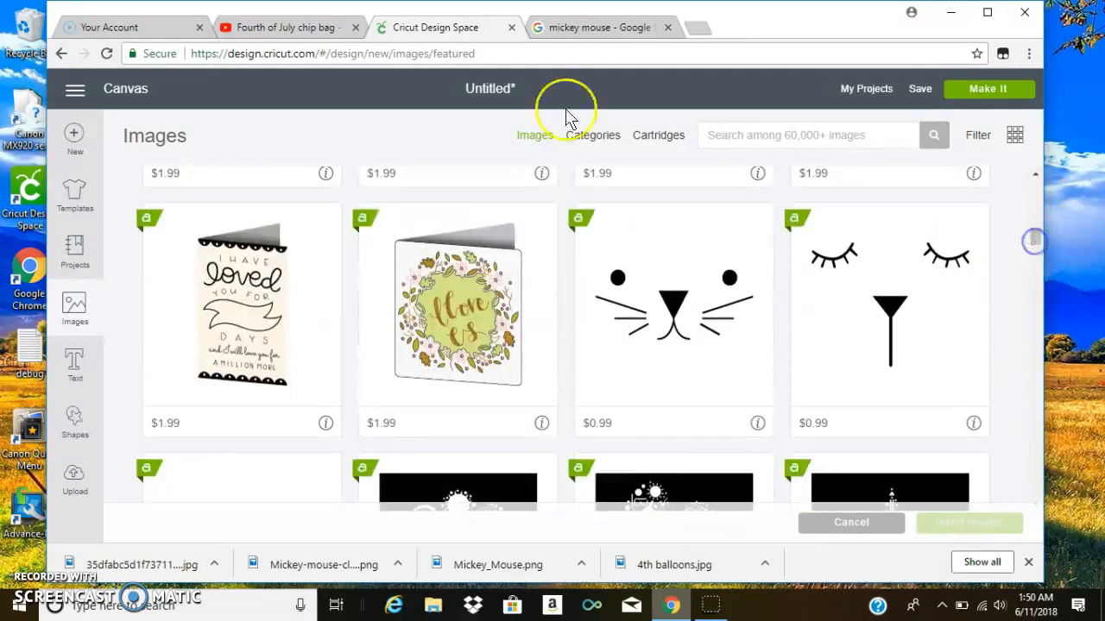
{"action": "left_click", "coordinate": [72, 252]}
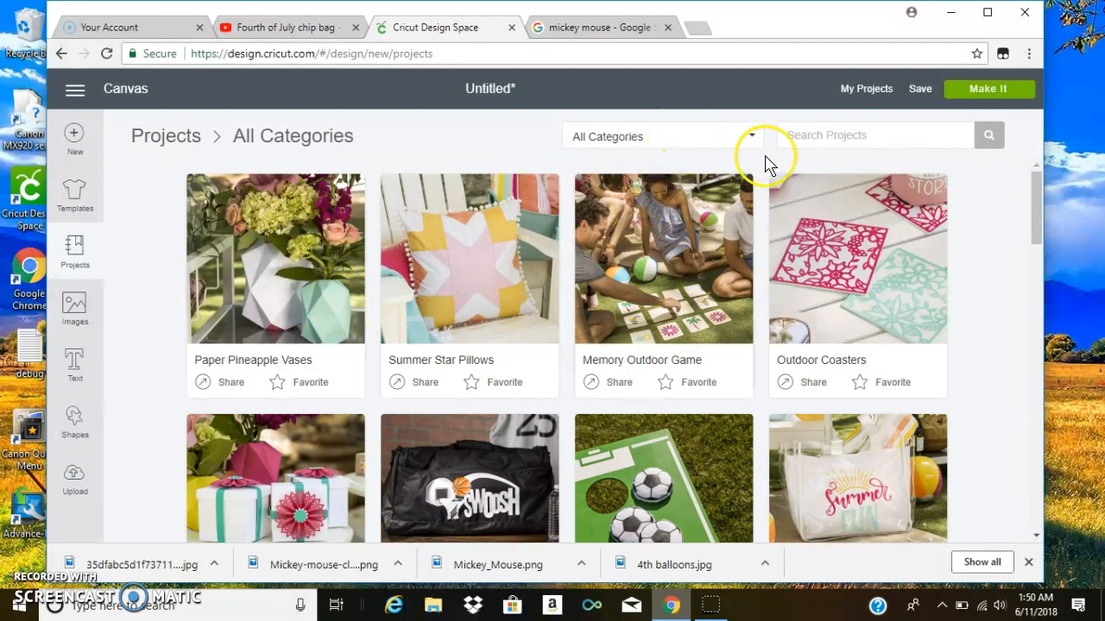
{"action": "left_click", "coordinate": [729, 141]}
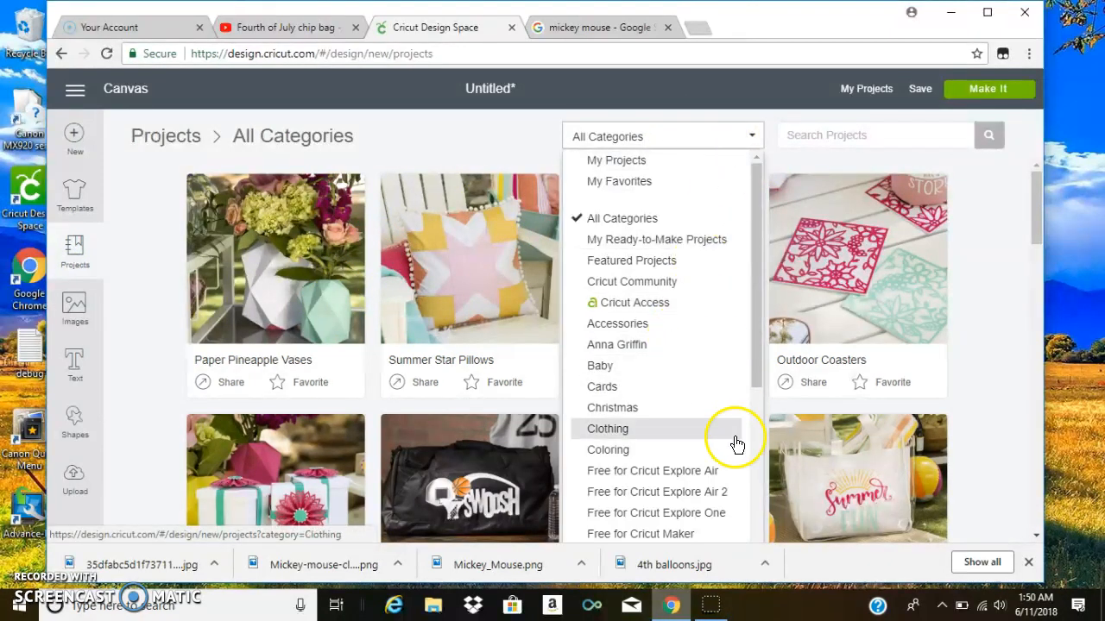
{"action": "left_click", "coordinate": [634, 494]}
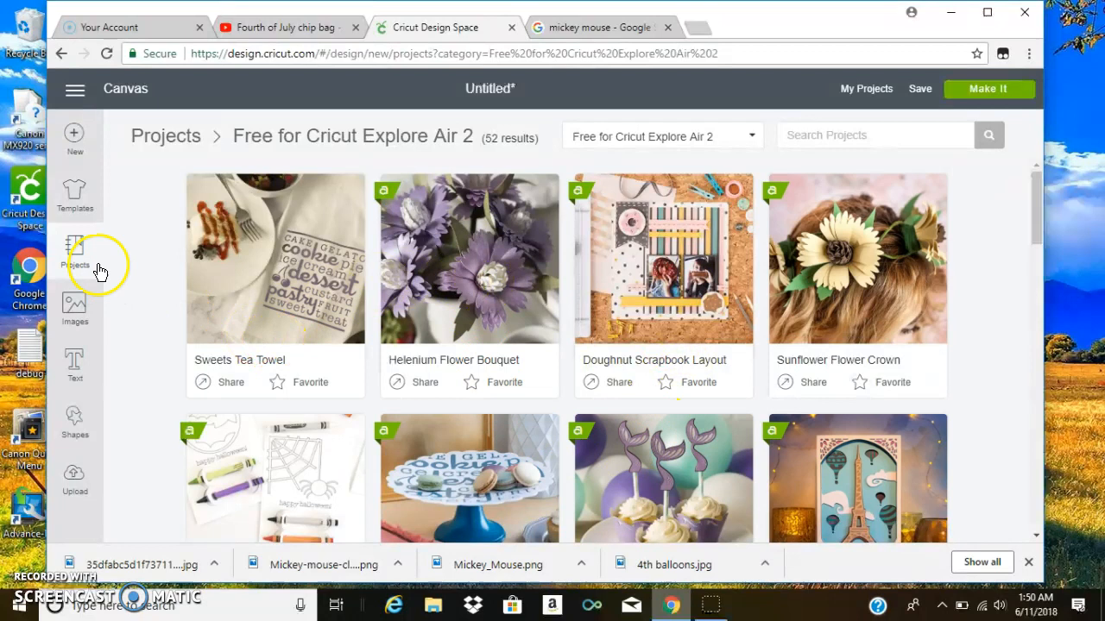
Browse the canvas templates across all canvas types.
{"action": "left_click", "coordinate": [75, 197]}
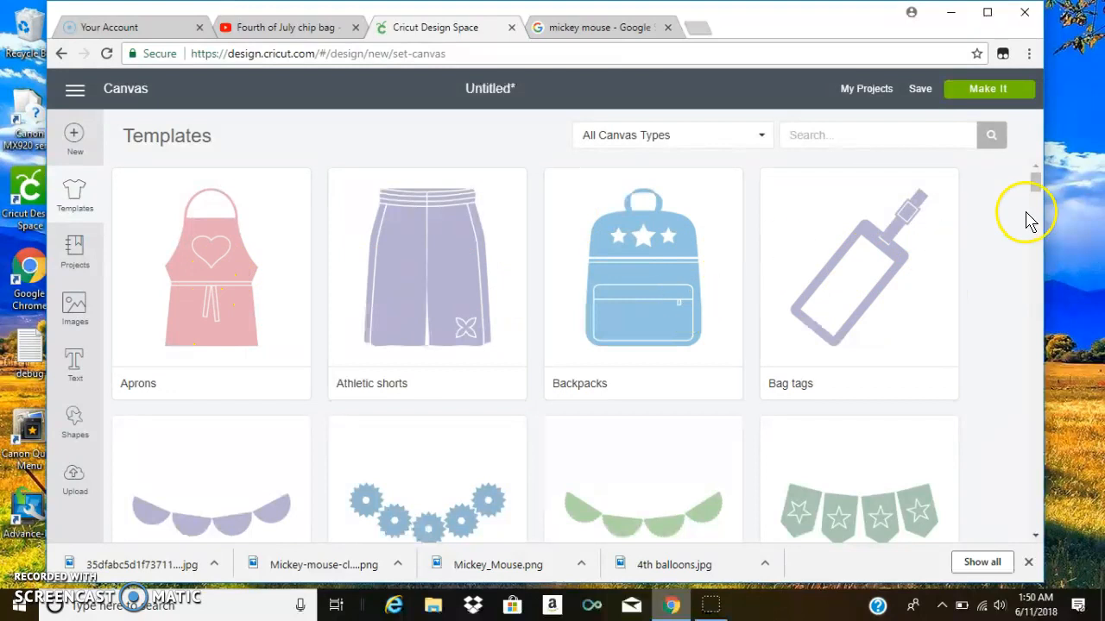
{"action": "left_click_drag", "start_coordinate": [1035, 186], "coordinate": [1040, 244]}
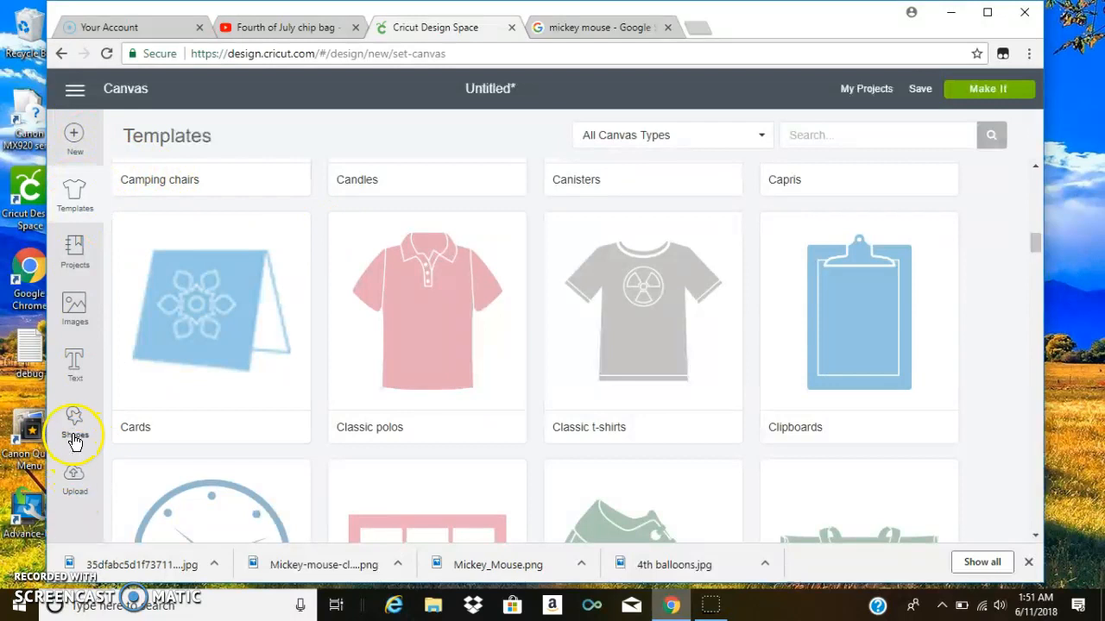
Start a new blank project, replacing the unsaved Mickey Mouse project.
{"action": "left_click", "coordinate": [75, 138]}
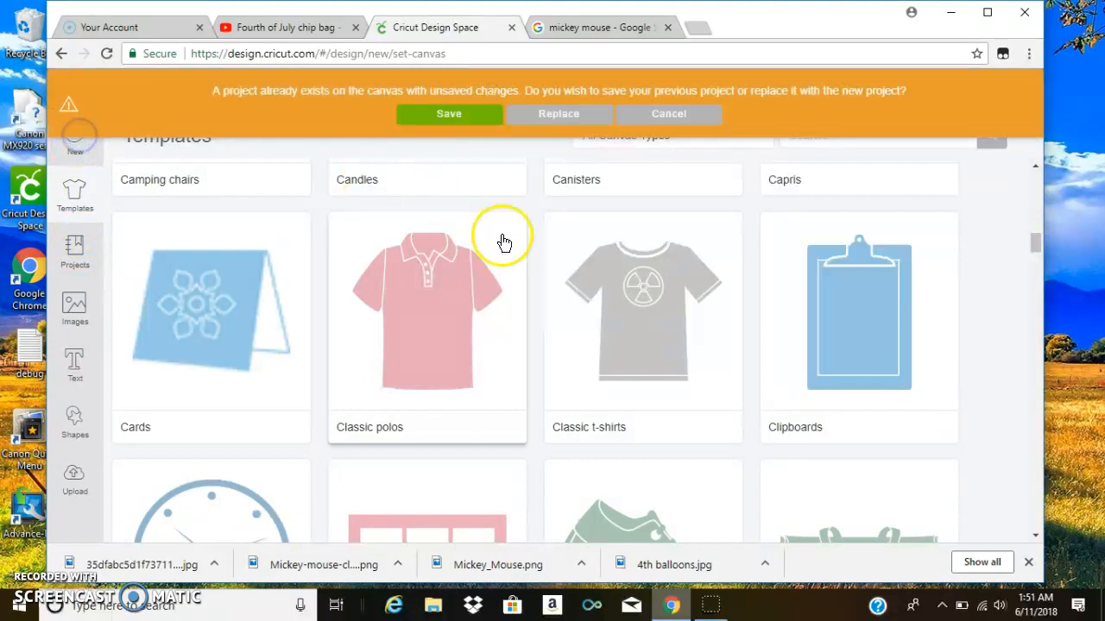
{"action": "left_click", "coordinate": [550, 119]}
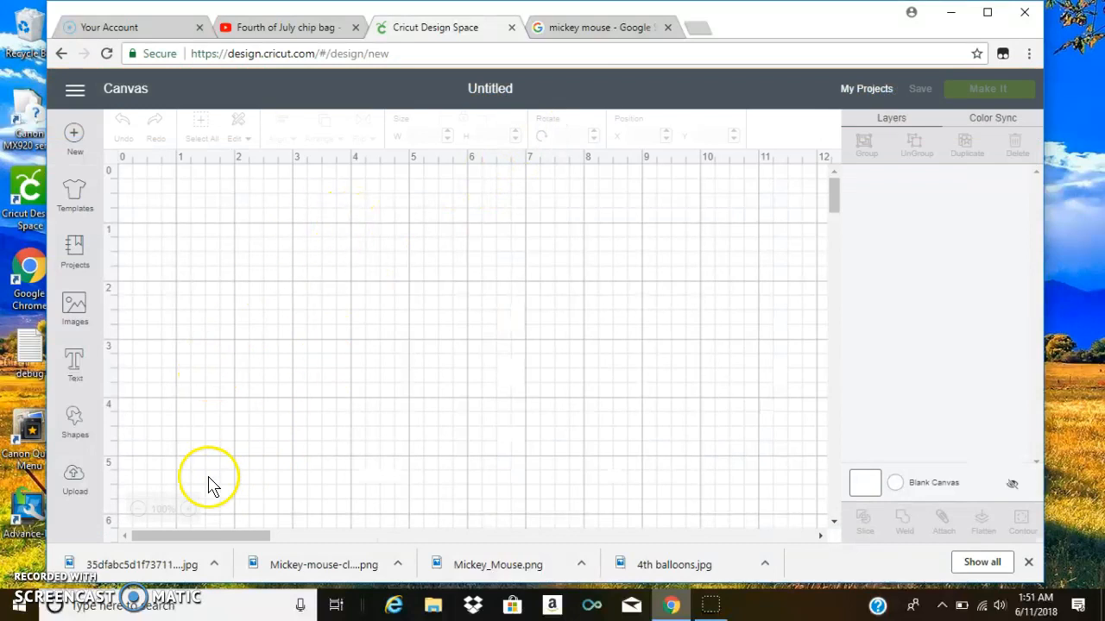
{"action": "left_click", "coordinate": [138, 509]}
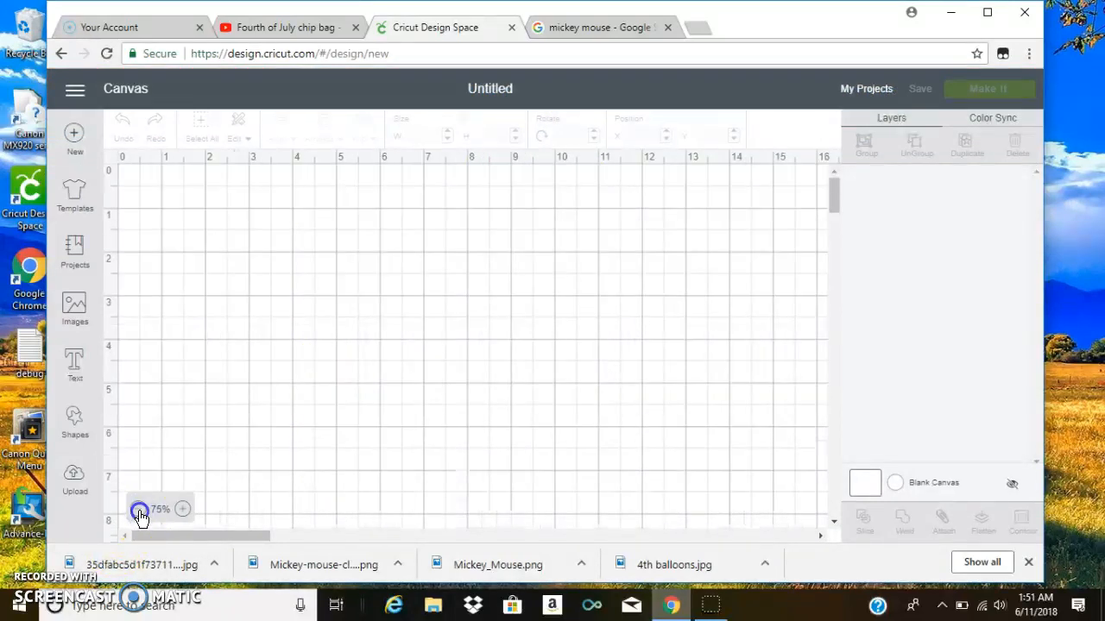
{"action": "left_click", "coordinate": [139, 513]}
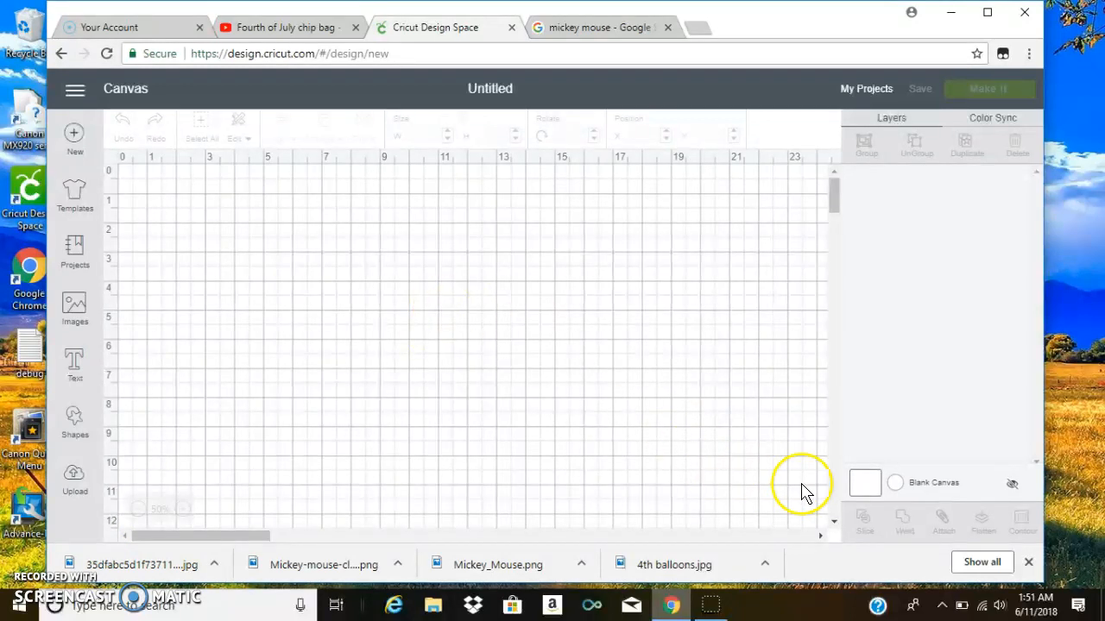
Insert the eyelash image from the recently uploaded images into the canvas.
{"action": "left_click", "coordinate": [72, 481]}
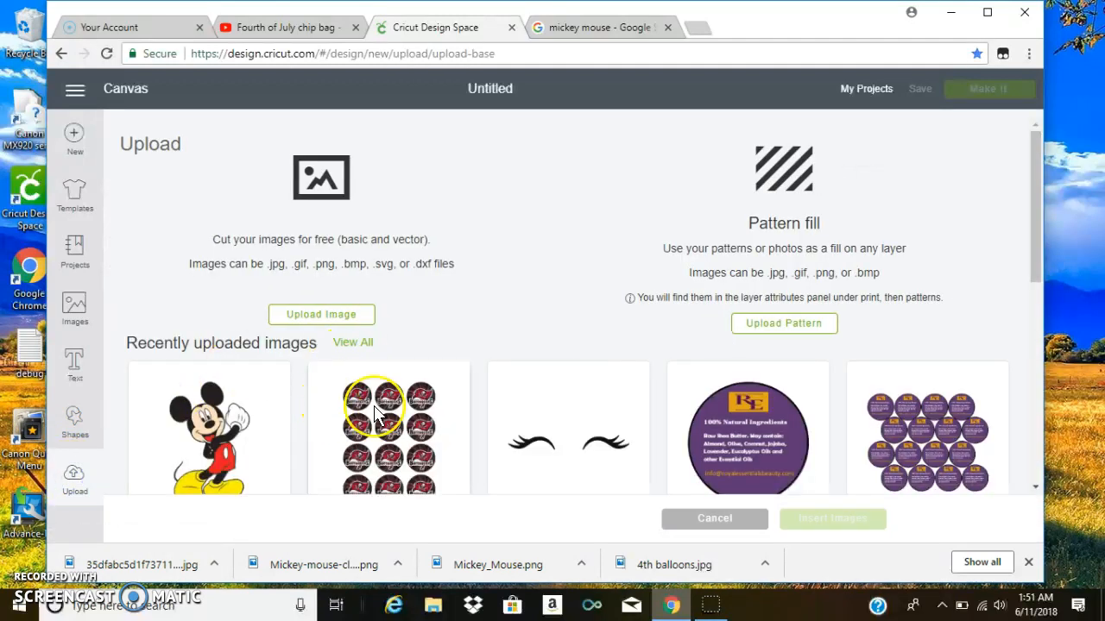
{"action": "left_click", "coordinate": [574, 458]}
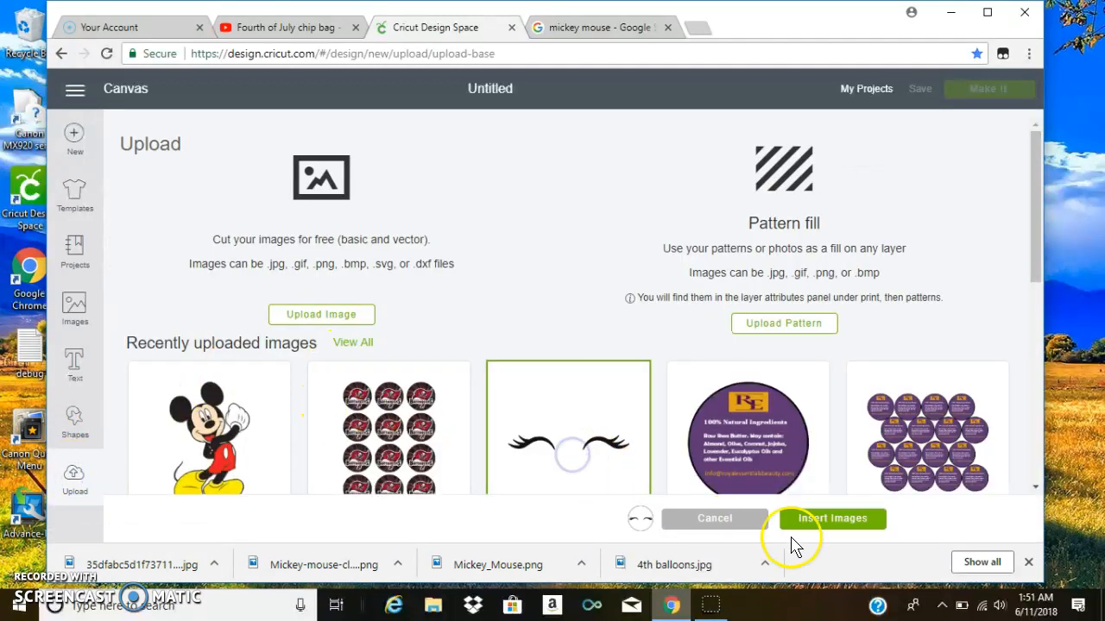
{"action": "left_click", "coordinate": [817, 522]}
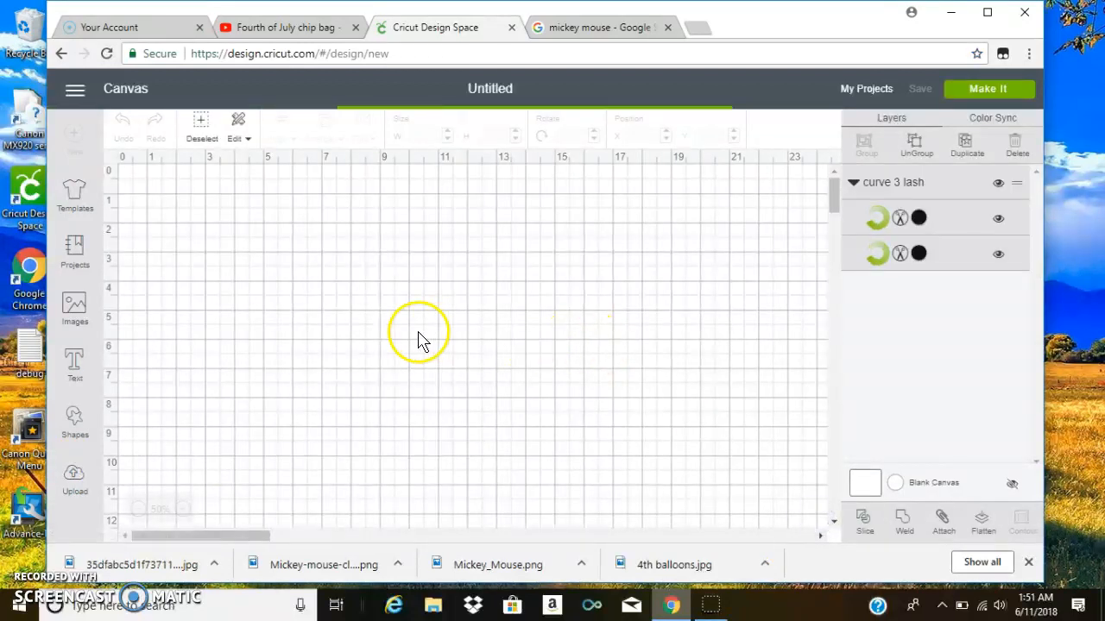
Move the eyelashes up to about X 4.126, Y 3.411 and duplicate them twice.
{"action": "left_click_drag", "start_coordinate": [386, 436], "coordinate": [385, 263]}
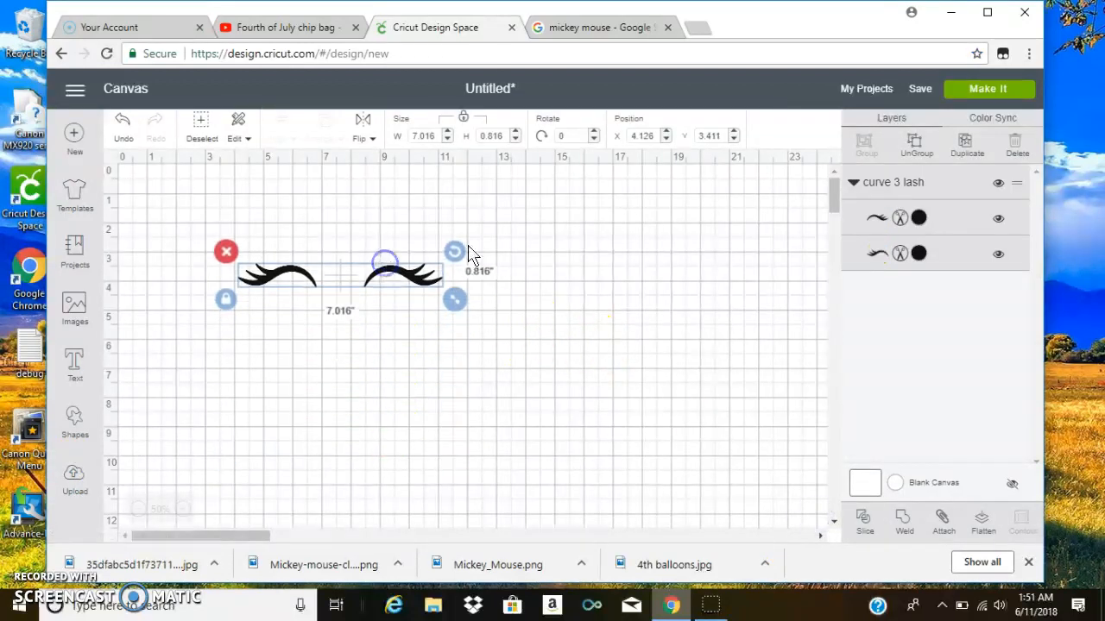
{"action": "left_click", "coordinate": [967, 153]}
{"action": "left_click", "coordinate": [967, 154]}
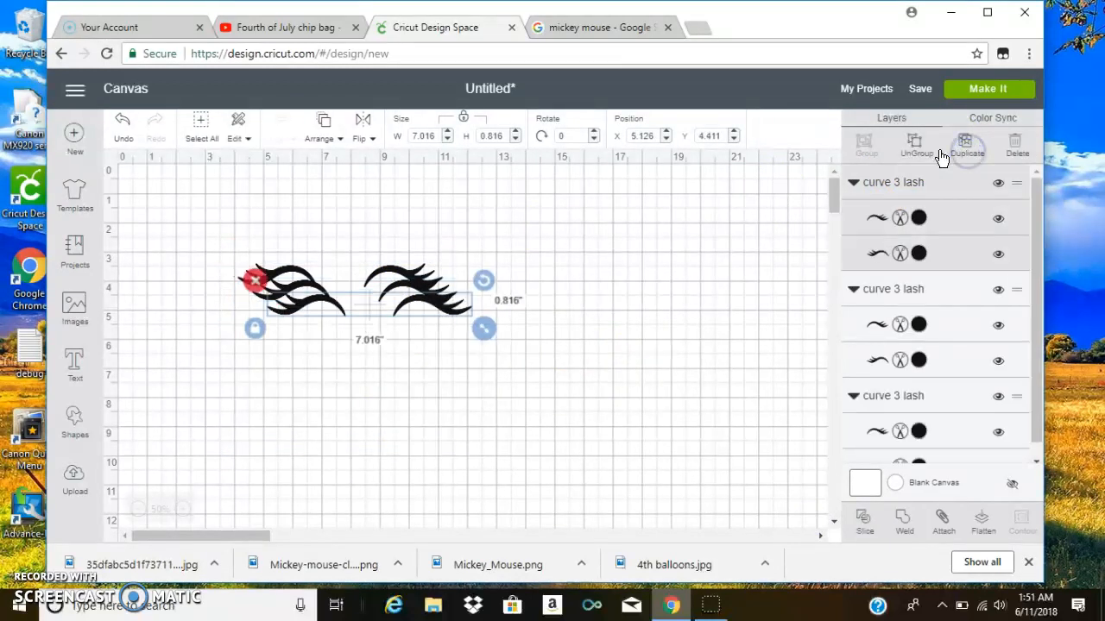
Stack the third eyelash copy onto the others at about X 4.57, Y 3.883 and weld all three sets together.
{"action": "left_click_drag", "start_coordinate": [417, 311], "coordinate": [399, 290]}
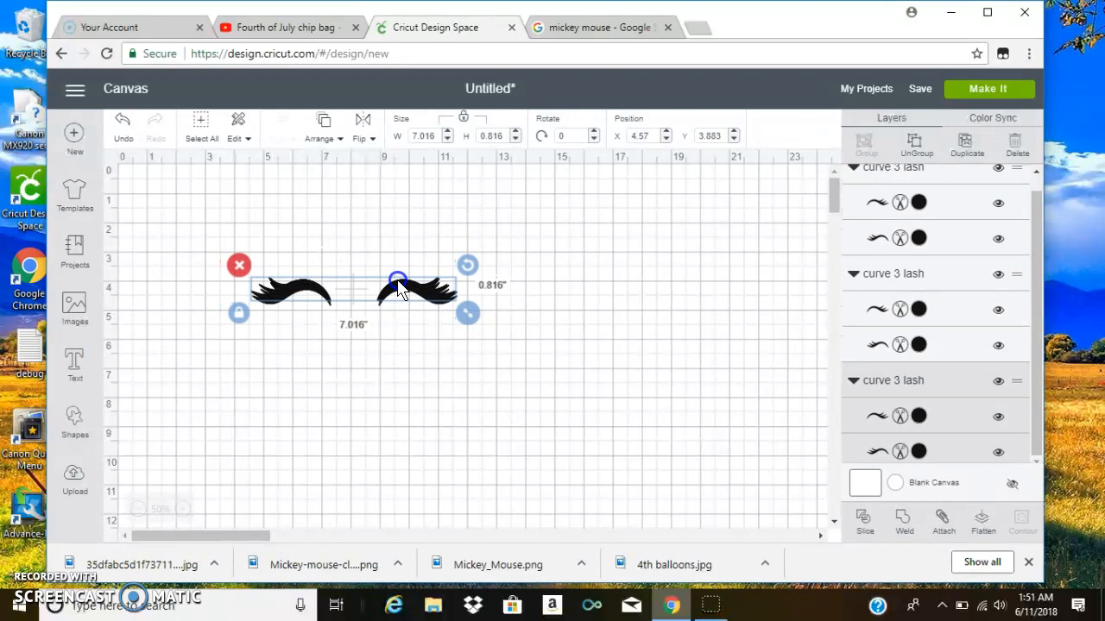
{"action": "left_click", "coordinate": [558, 320]}
{"action": "left_click_drag", "start_coordinate": [356, 306], "coordinate": [217, 274]}
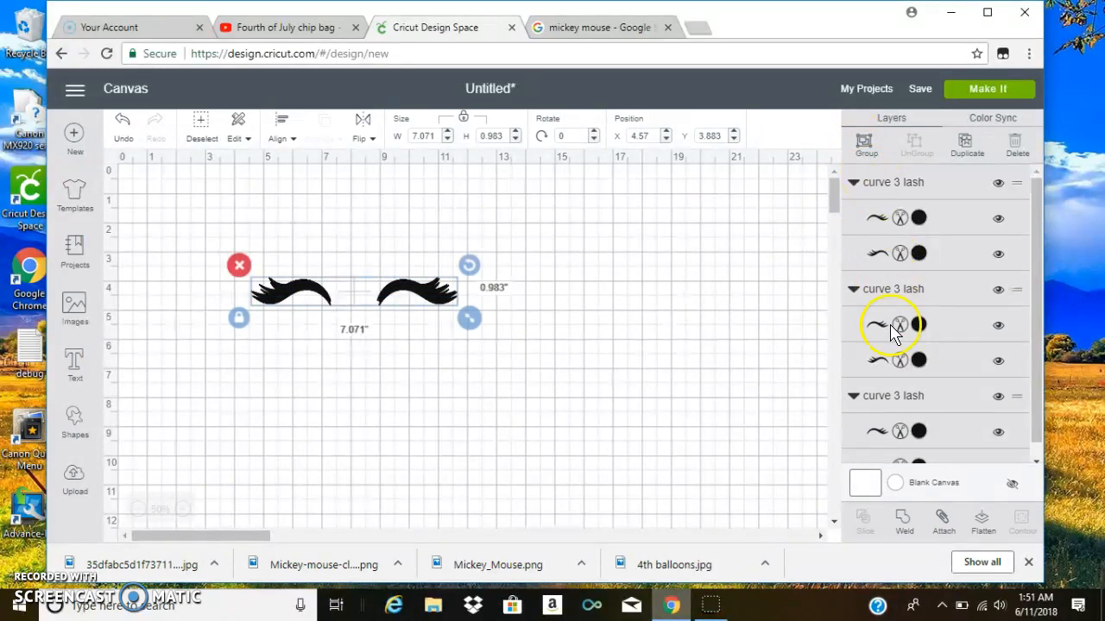
{"action": "left_click", "coordinate": [903, 522]}
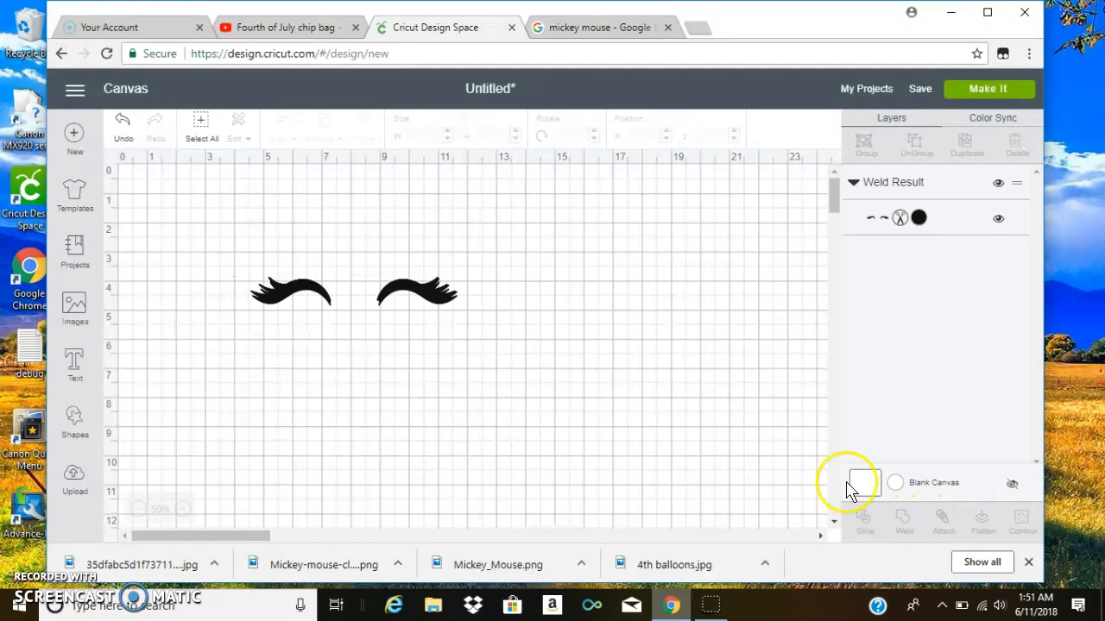
Try moving the welded eyelashes by either lash, and undo the trial moves.
{"action": "mouse_move", "coordinate": [421, 293]}
{"action": "left_mouse_down"}
{"action": "mouse_move", "coordinate": [431, 293]}
{"action": "mouse_move", "coordinate": [424, 276]}
{"action": "left_mouse_up"}
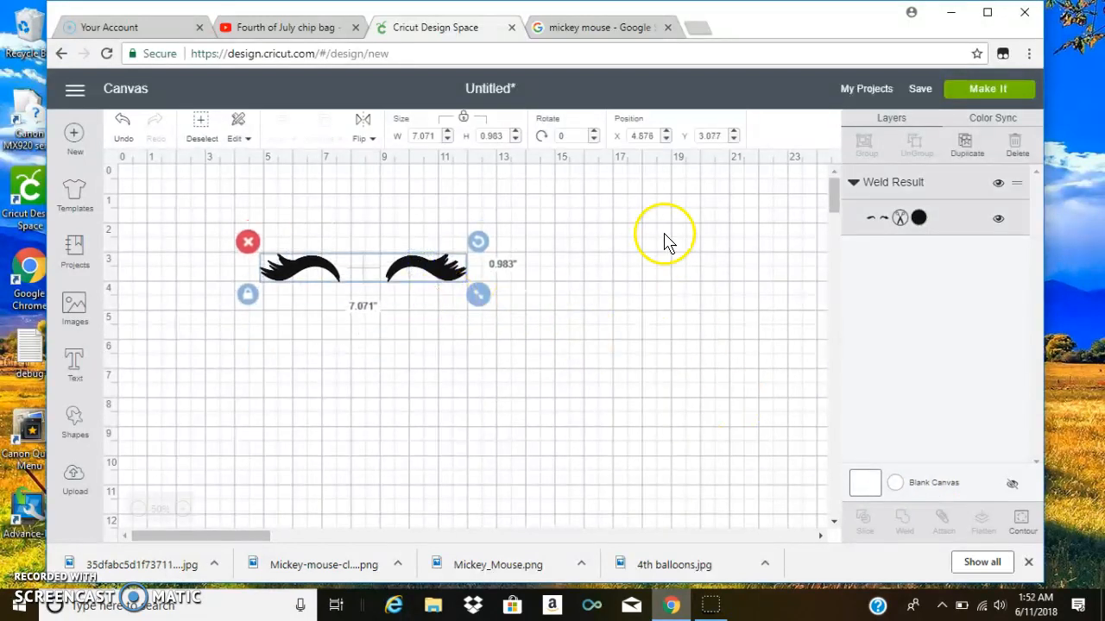
{"action": "left_click", "coordinate": [123, 125]}
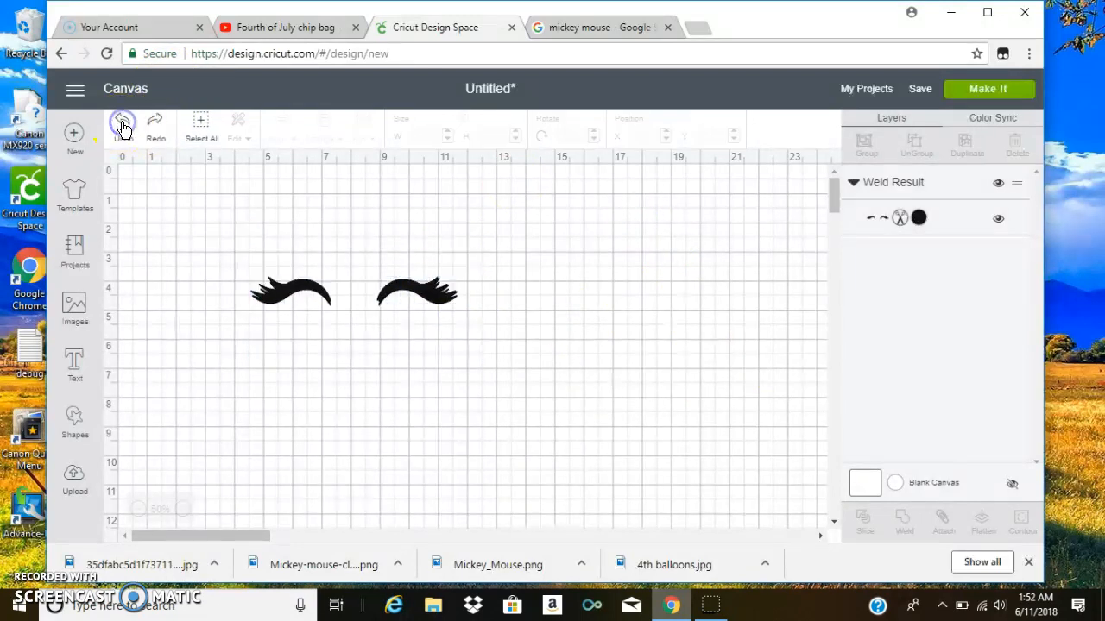
{"action": "left_click", "coordinate": [440, 306]}
{"action": "left_click_drag", "start_coordinate": [441, 306], "coordinate": [440, 302]}
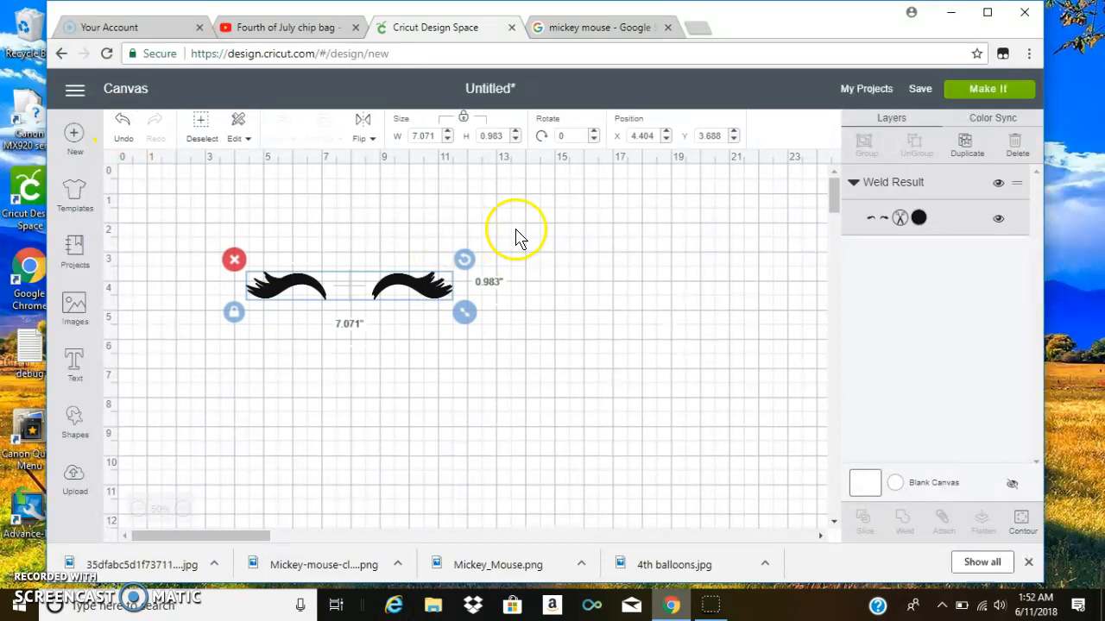
{"action": "left_click", "coordinate": [411, 267]}
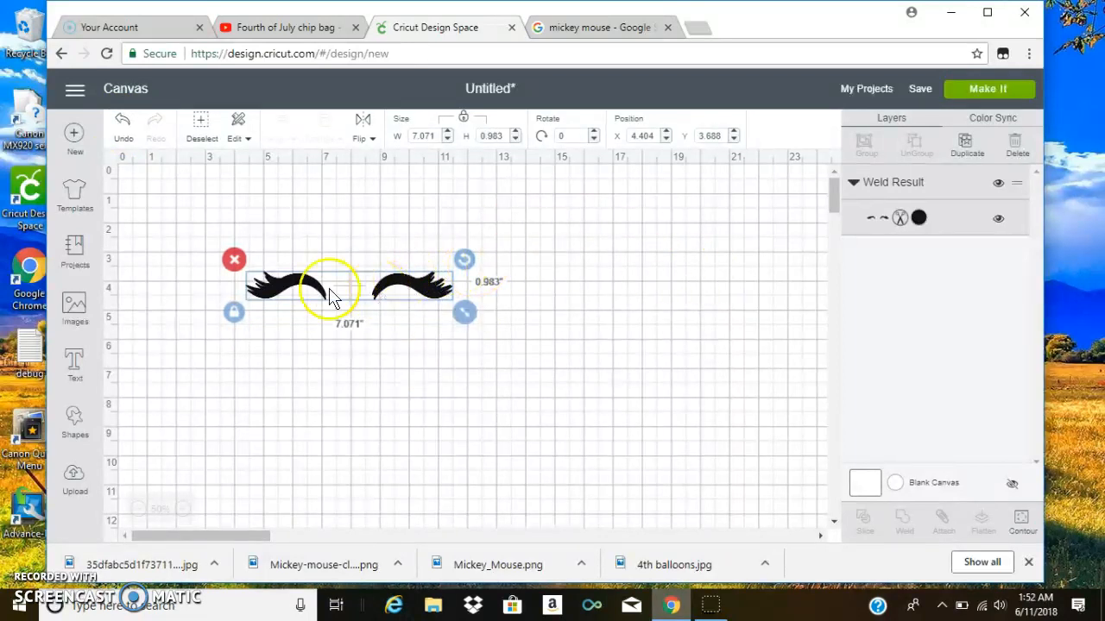
{"action": "left_click", "coordinate": [271, 267]}
{"action": "mouse_move", "coordinate": [276, 285]}
{"action": "left_mouse_down"}
{"action": "mouse_move", "coordinate": [306, 289]}
{"action": "mouse_move", "coordinate": [283, 296]}
{"action": "left_mouse_up"}
{"action": "left_click", "coordinate": [125, 121]}
{"action": "left_click", "coordinate": [123, 122]}
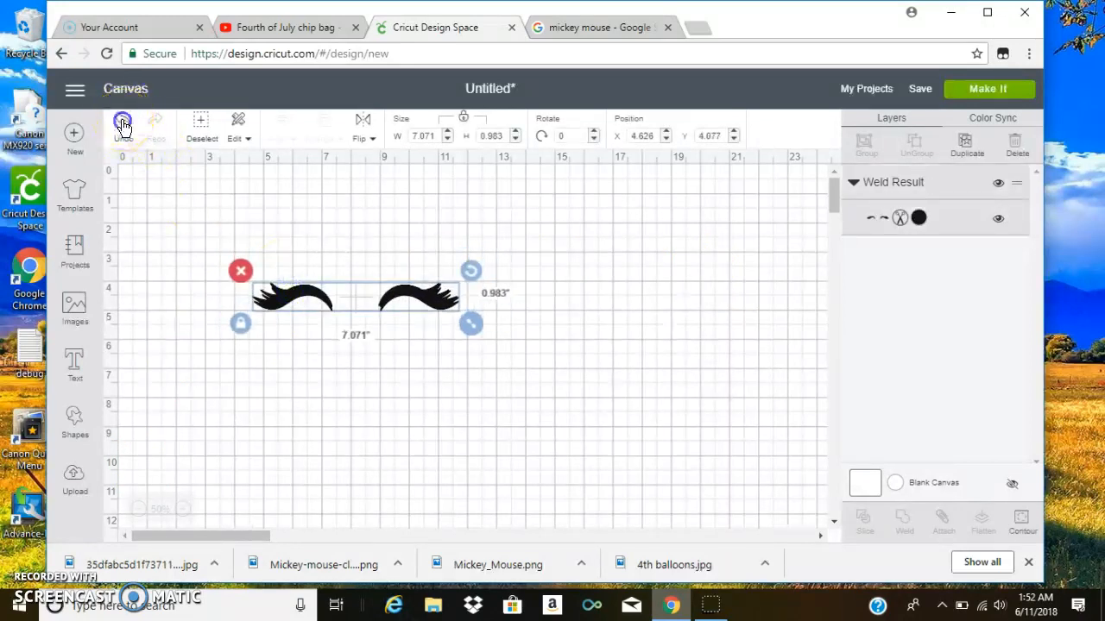
Move the welded eyelashes to about X 12.57, Y 6.688 and insert the eyelash image again from the recently uploaded images.
{"action": "left_click_drag", "start_coordinate": [247, 284], "coordinate": [517, 374]}
{"action": "left_click", "coordinate": [74, 477]}
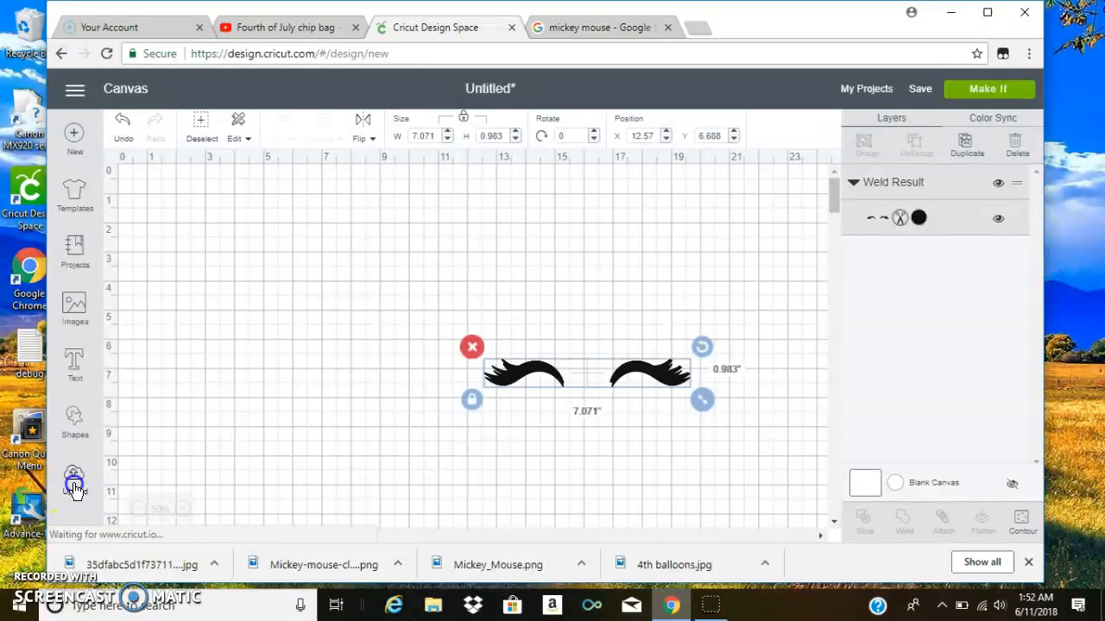
{"action": "left_click", "coordinate": [510, 423]}
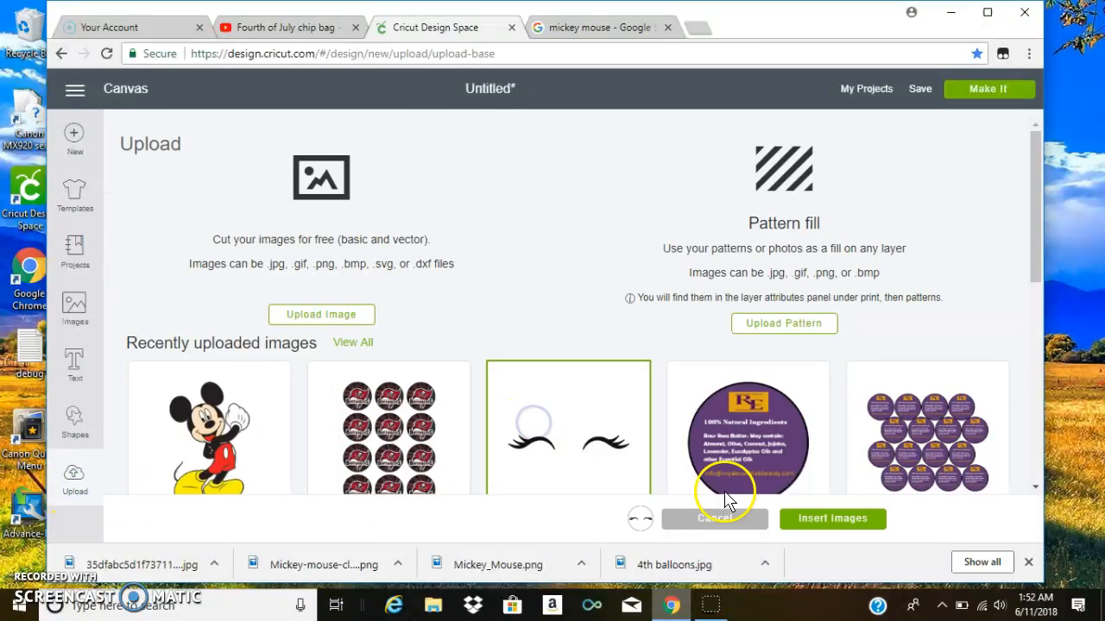
{"action": "left_click", "coordinate": [819, 523]}
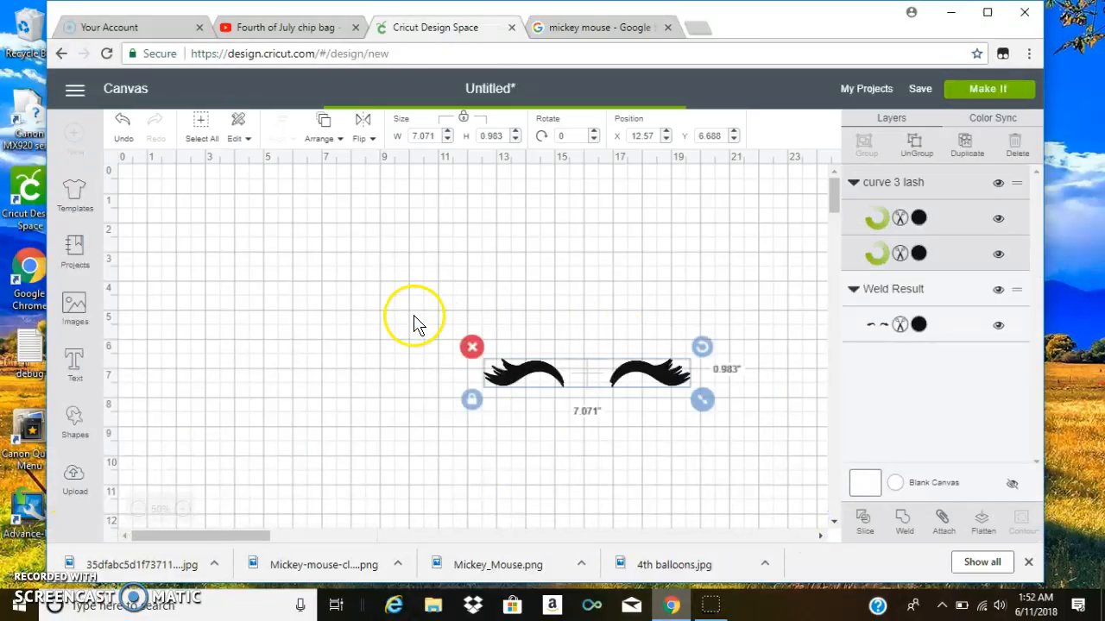
Place the new eyelashes at about X 2.043, Y 2.661 and overlap them with a duplicate at about X 1.987, Y 2.827.
{"action": "left_click_drag", "start_coordinate": [406, 428], "coordinate": [330, 233]}
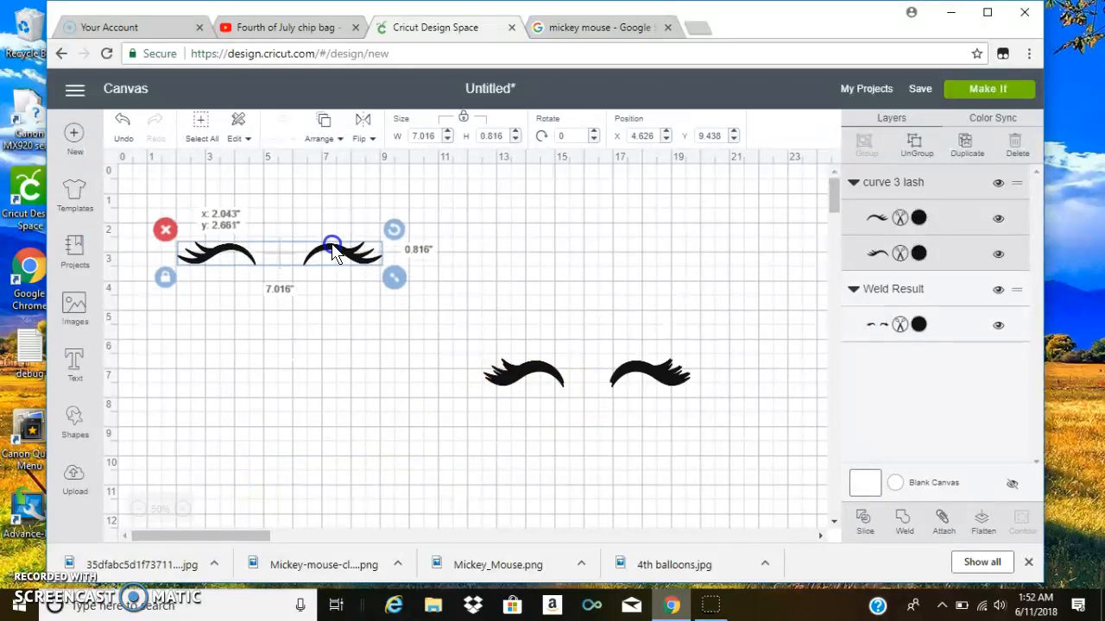
{"action": "left_click", "coordinate": [961, 152]}
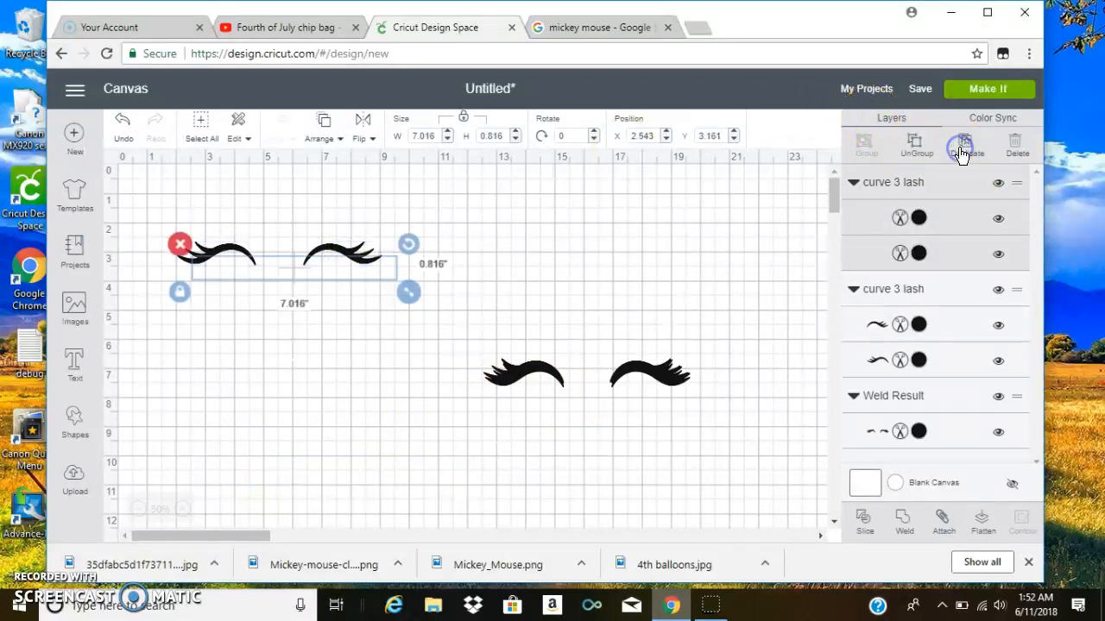
{"action": "left_click_drag", "start_coordinate": [363, 277], "coordinate": [345, 260]}
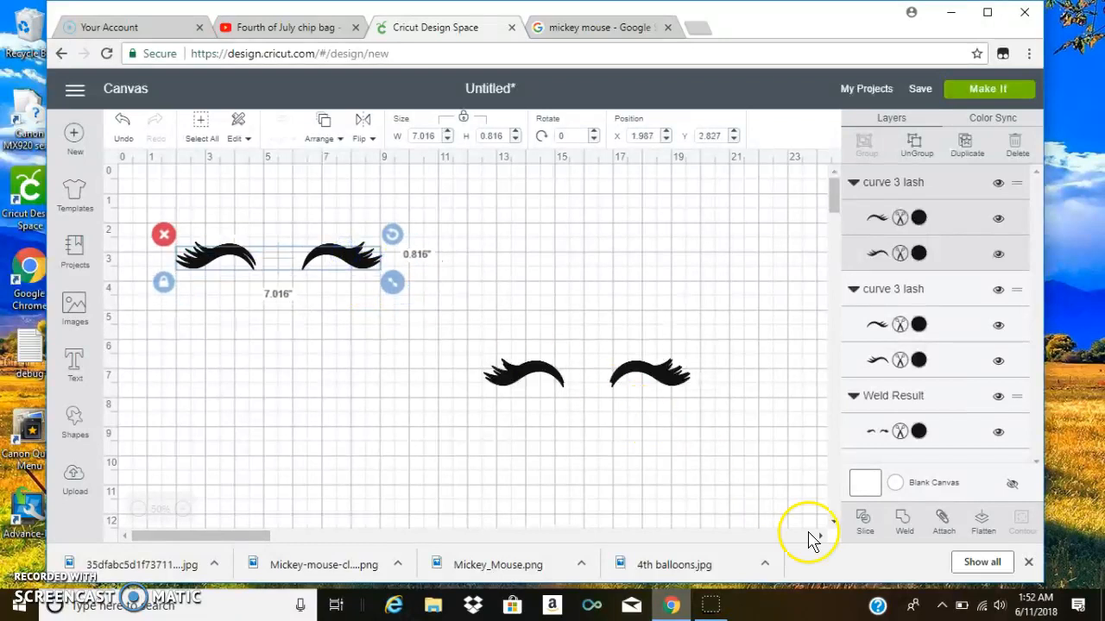
{"action": "left_click", "coordinate": [479, 289]}
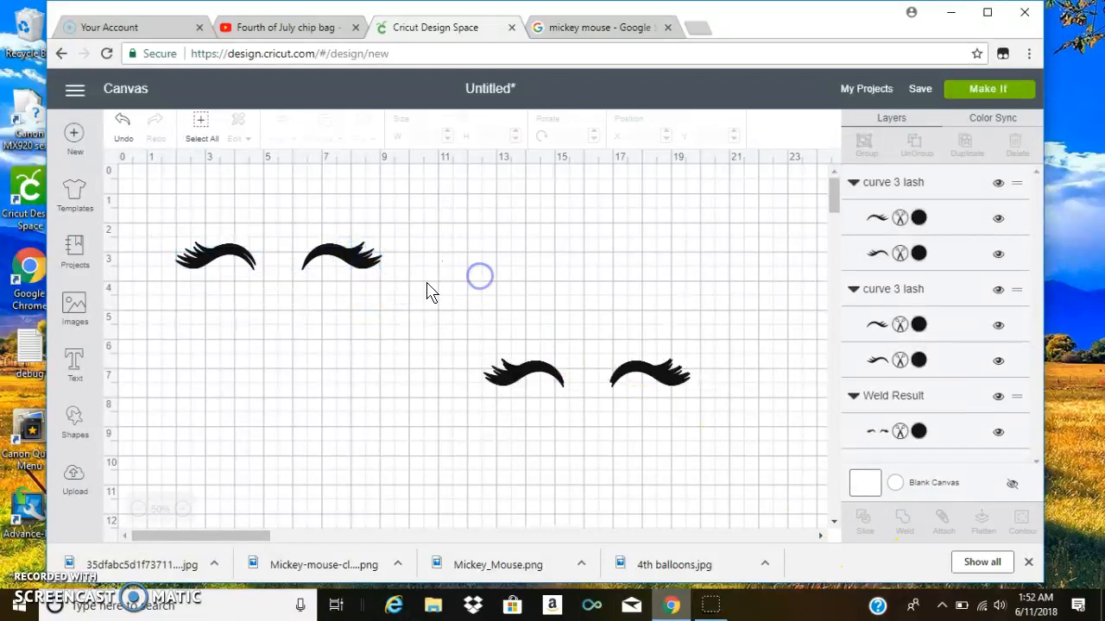
Attach the two overlapping eyelash sets and flatten them into a single printable image.
{"action": "left_click_drag", "start_coordinate": [347, 302], "coordinate": [175, 231]}
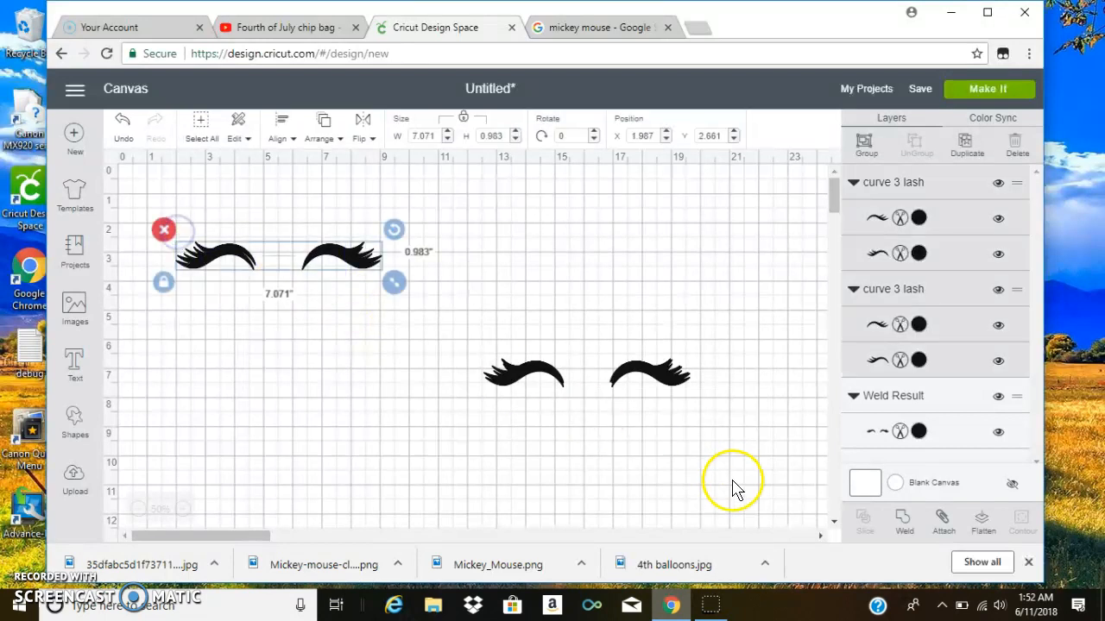
{"action": "left_click", "coordinate": [942, 522]}
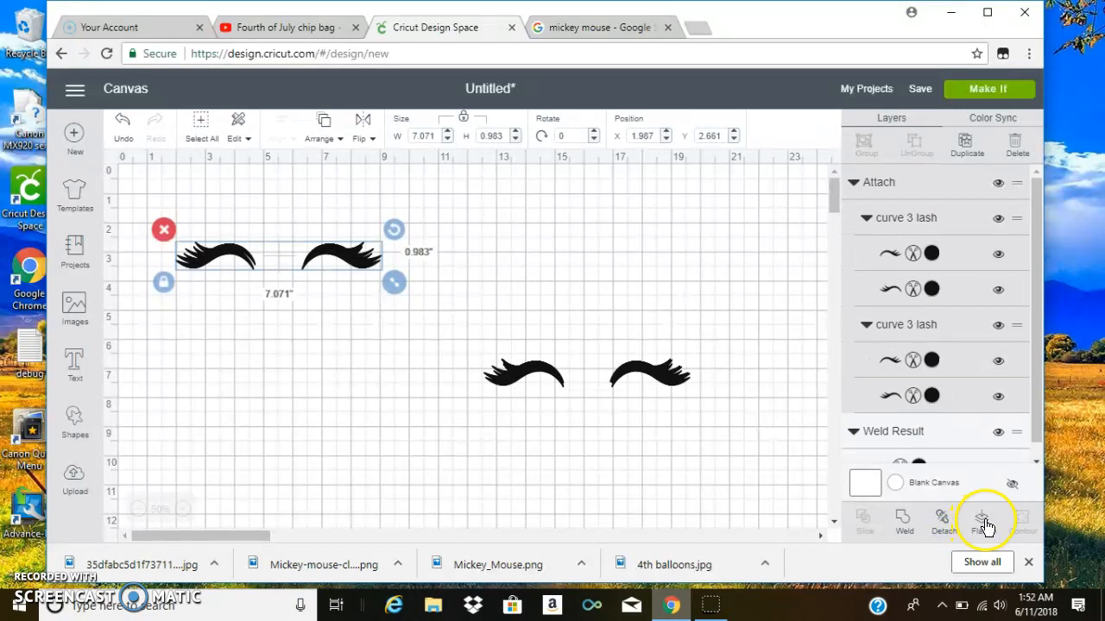
{"action": "left_click", "coordinate": [984, 523]}
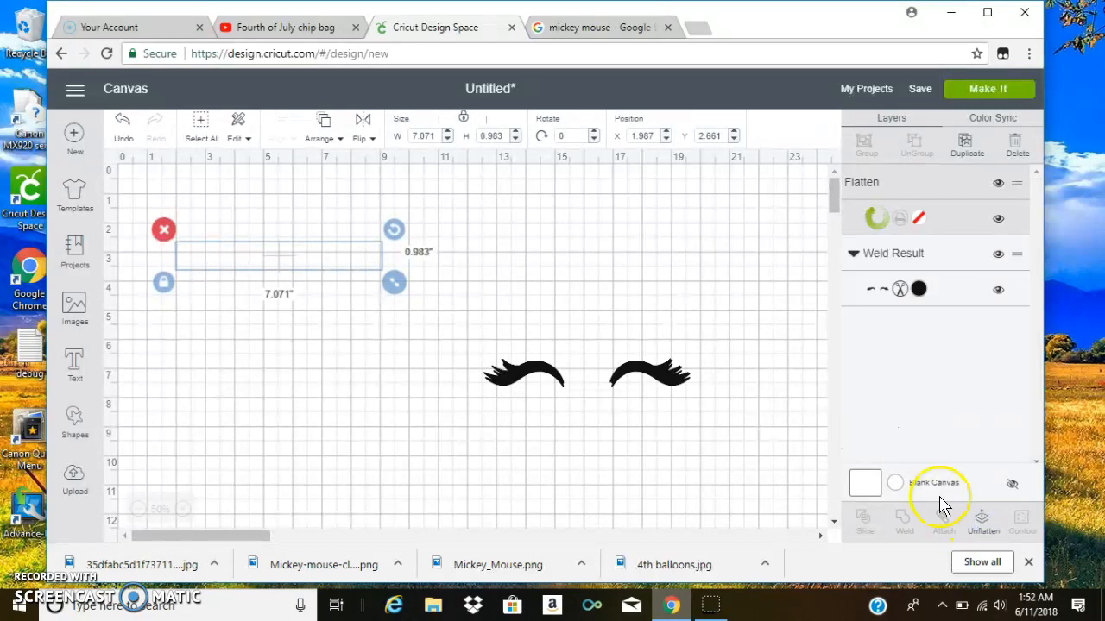
Reposition the flattened eyelashes at about X 1.876, Y 1.994 and the welded eyelashes at about X 11.376, Y 2.355.
{"action": "left_click", "coordinate": [366, 334]}
{"action": "left_click_drag", "start_coordinate": [267, 252], "coordinate": [291, 259]}
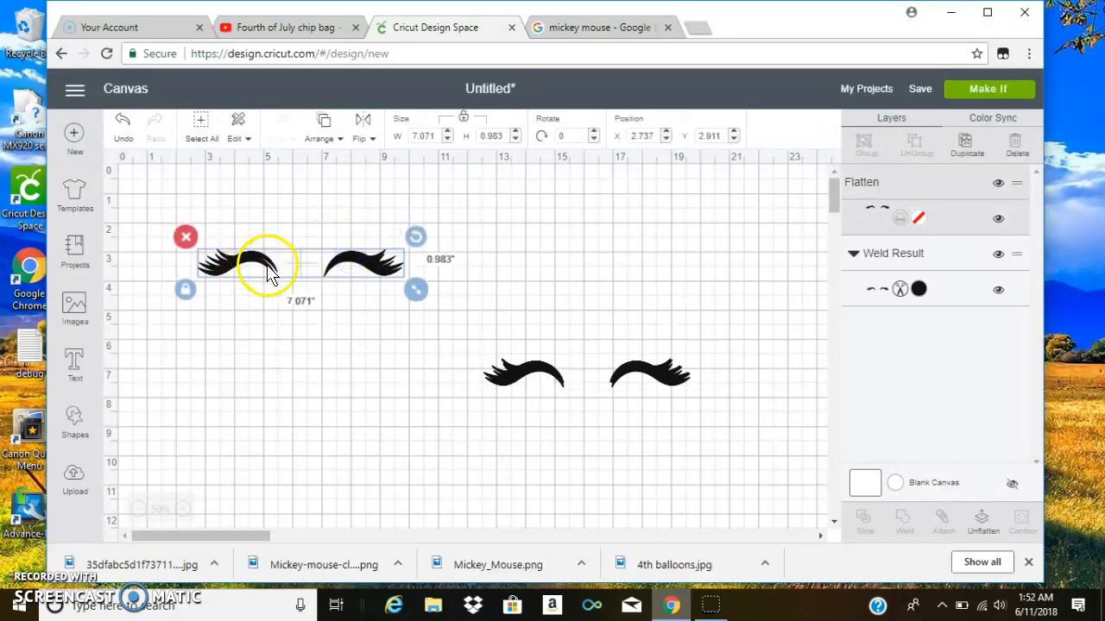
{"action": "mouse_move", "coordinate": [353, 253]}
{"action": "left_mouse_down"}
{"action": "mouse_move", "coordinate": [378, 253]}
{"action": "mouse_move", "coordinate": [333, 252]}
{"action": "left_mouse_up"}
{"action": "left_click", "coordinate": [397, 362]}
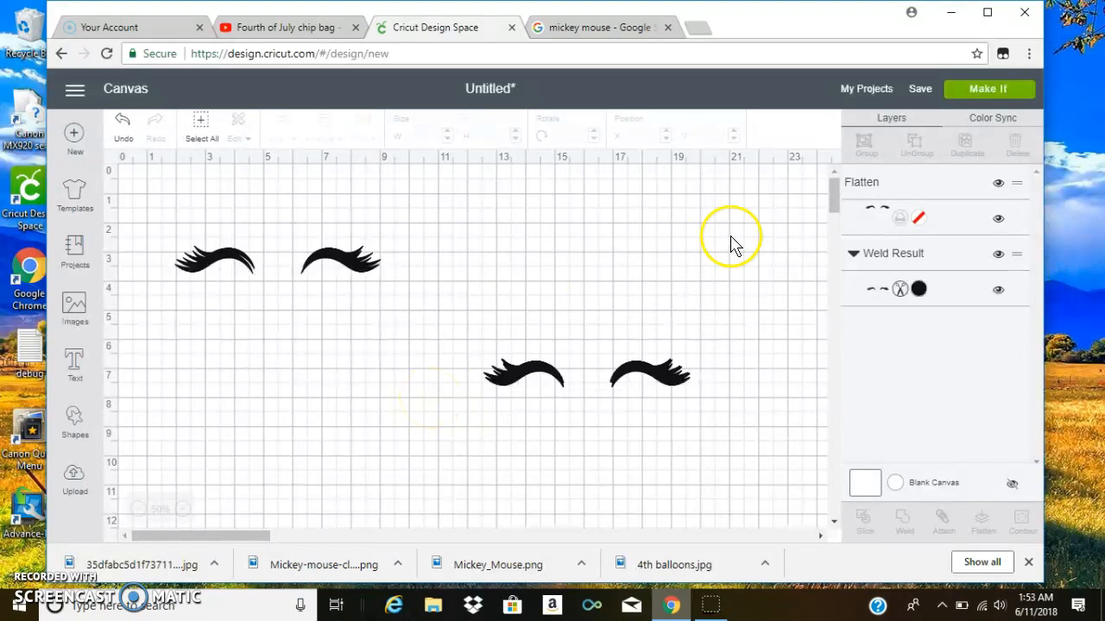
{"action": "left_click_drag", "start_coordinate": [537, 381], "coordinate": [495, 253]}
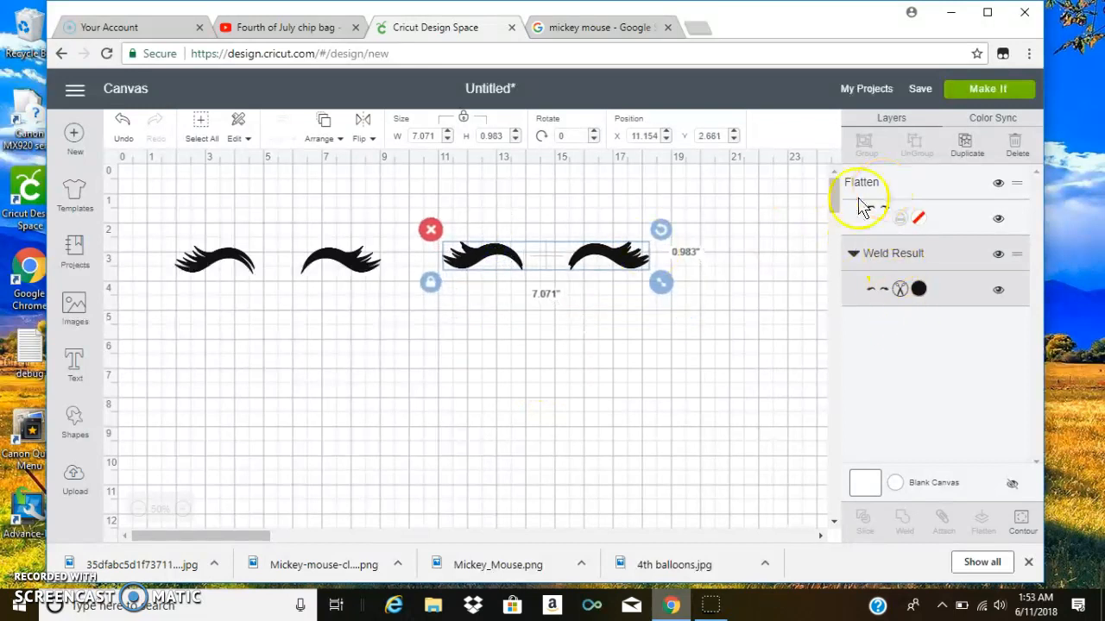
{"action": "mouse_move", "coordinate": [510, 255]}
{"action": "left_mouse_down"}
{"action": "mouse_move", "coordinate": [515, 286]}
{"action": "mouse_move", "coordinate": [518, 247]}
{"action": "mouse_move", "coordinate": [524, 262]}
{"action": "left_mouse_up"}
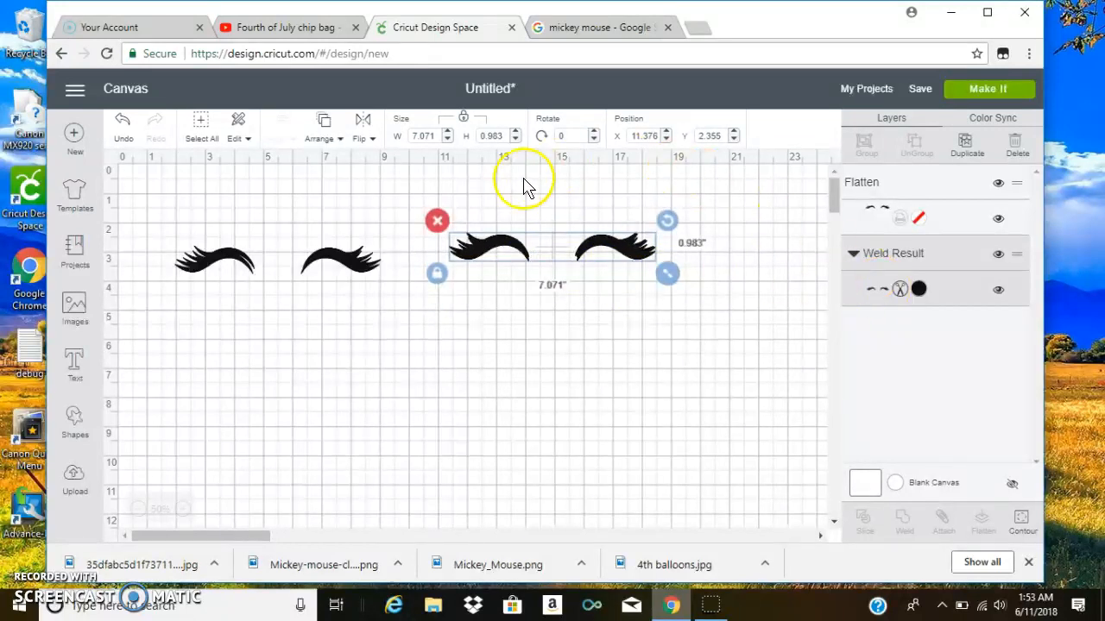
{"action": "left_click", "coordinate": [338, 265]}
{"action": "mouse_move", "coordinate": [338, 265]}
{"action": "left_mouse_down"}
{"action": "mouse_move", "coordinate": [335, 213]}
{"action": "mouse_move", "coordinate": [335, 244]}
{"action": "left_mouse_up"}
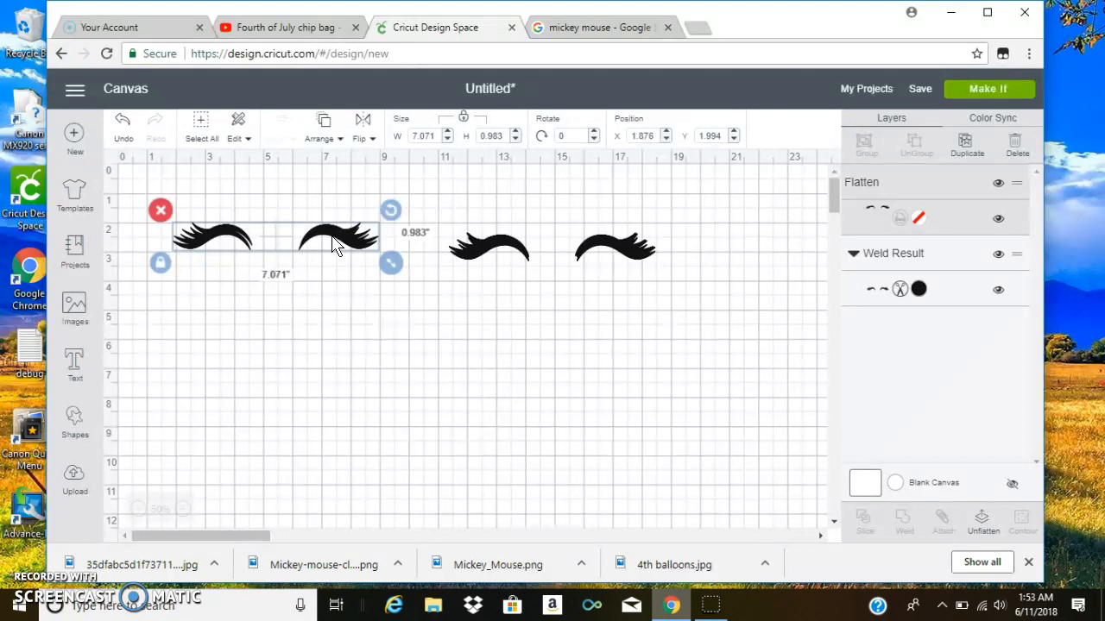
Recolor the welded eyelashes red (#E6212E) as a cut layer.
{"action": "left_click", "coordinate": [499, 242]}
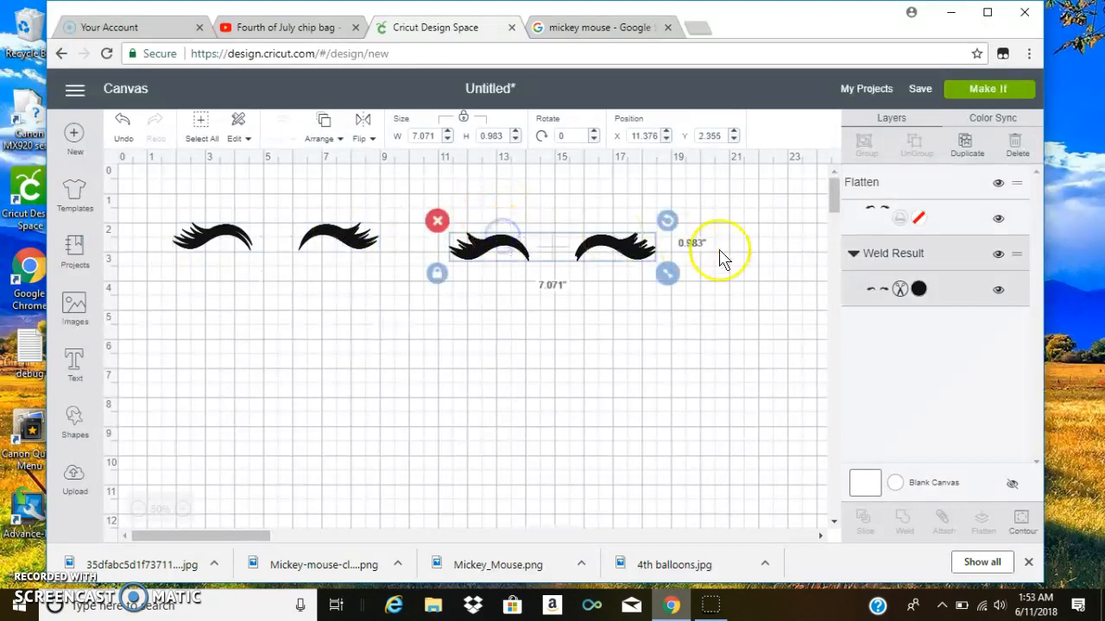
{"action": "left_click", "coordinate": [919, 290]}
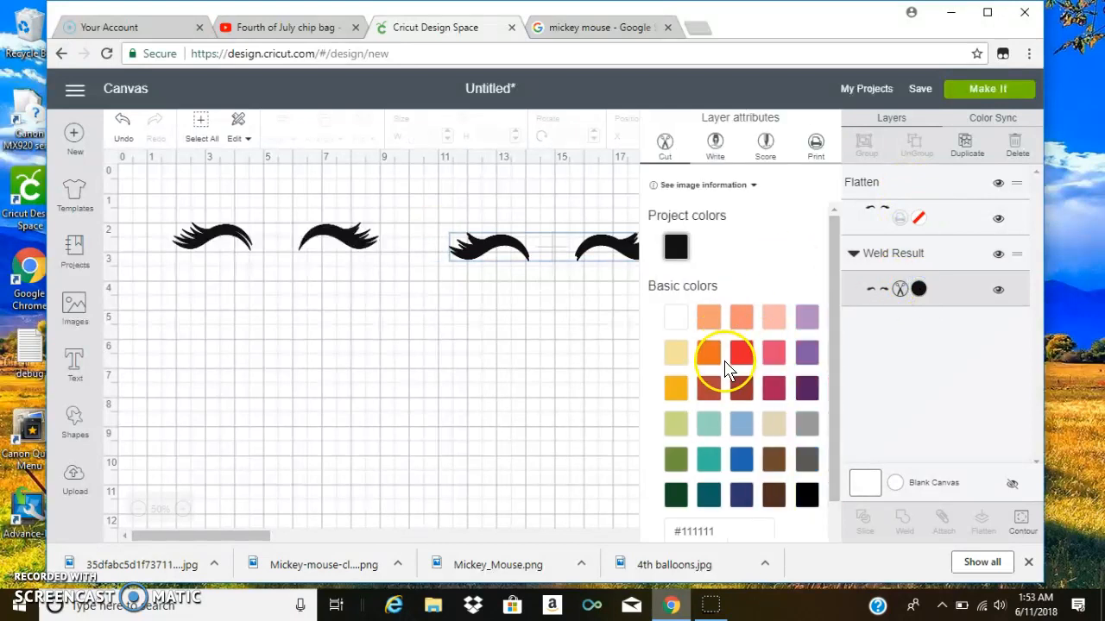
{"action": "left_click", "coordinate": [741, 353]}
{"action": "left_click", "coordinate": [485, 340]}
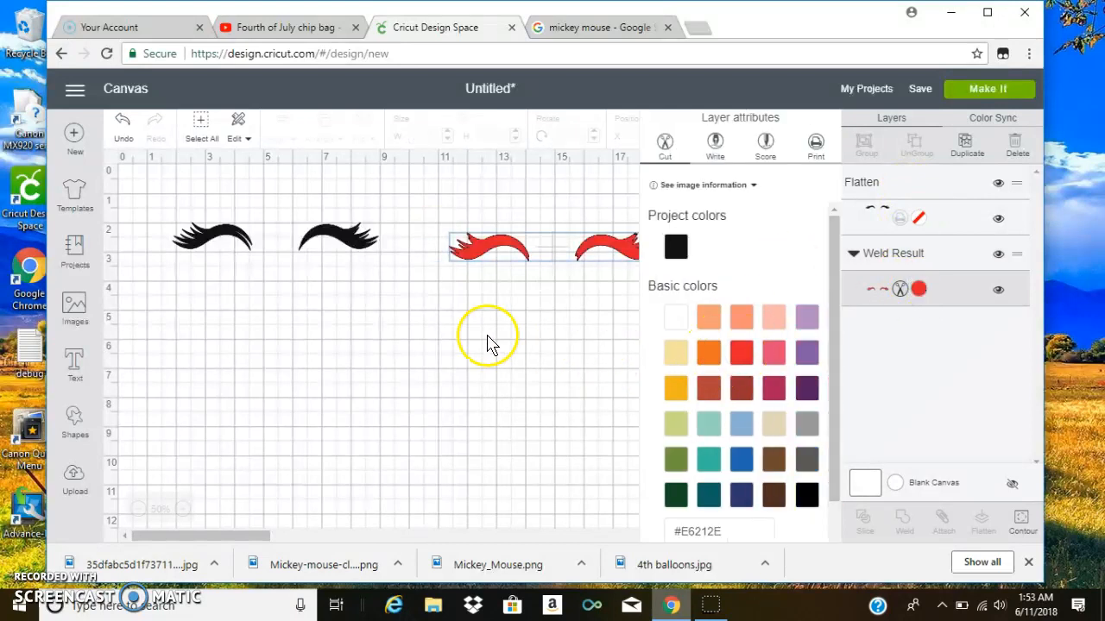
Try to change the color and the line type of the flattened eyelashes.
{"action": "left_click", "coordinate": [358, 240]}
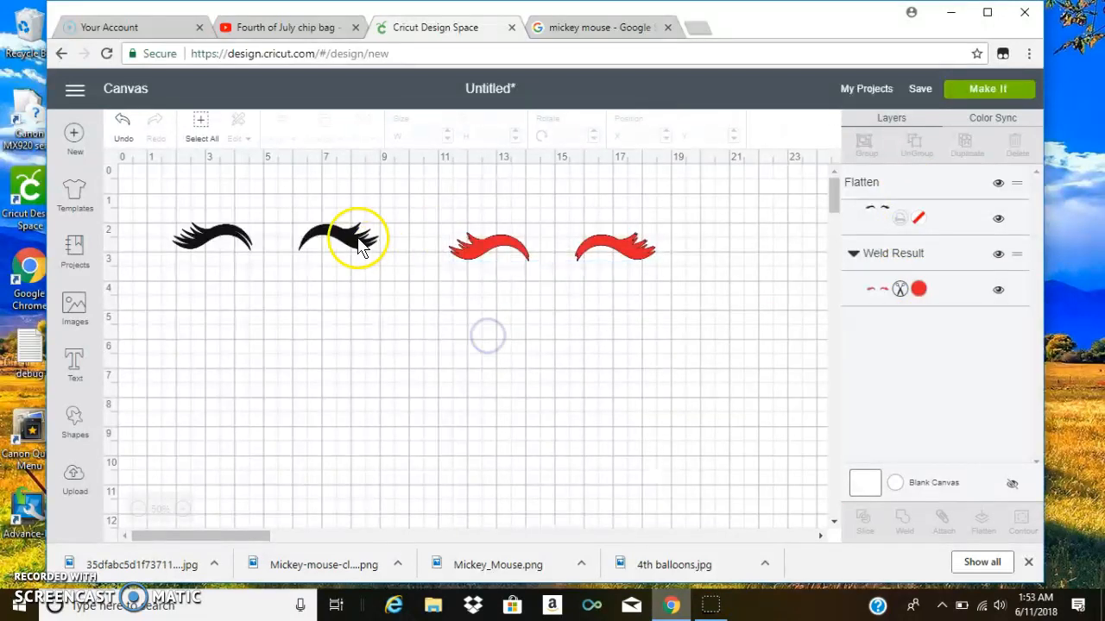
{"action": "left_click", "coordinate": [916, 217]}
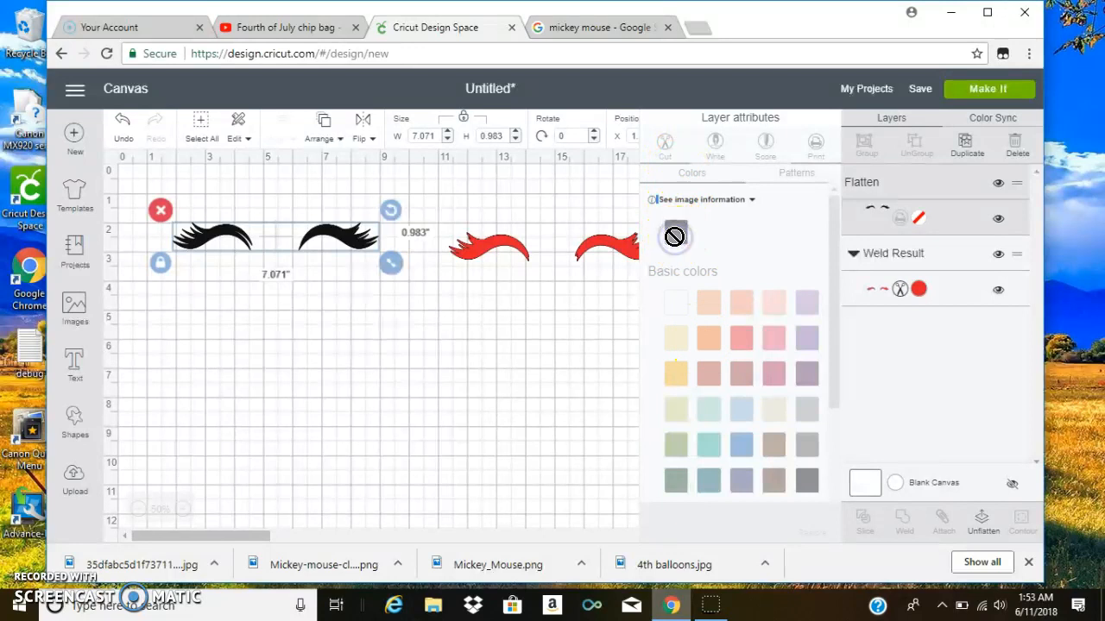
{"action": "left_click", "coordinate": [655, 153]}
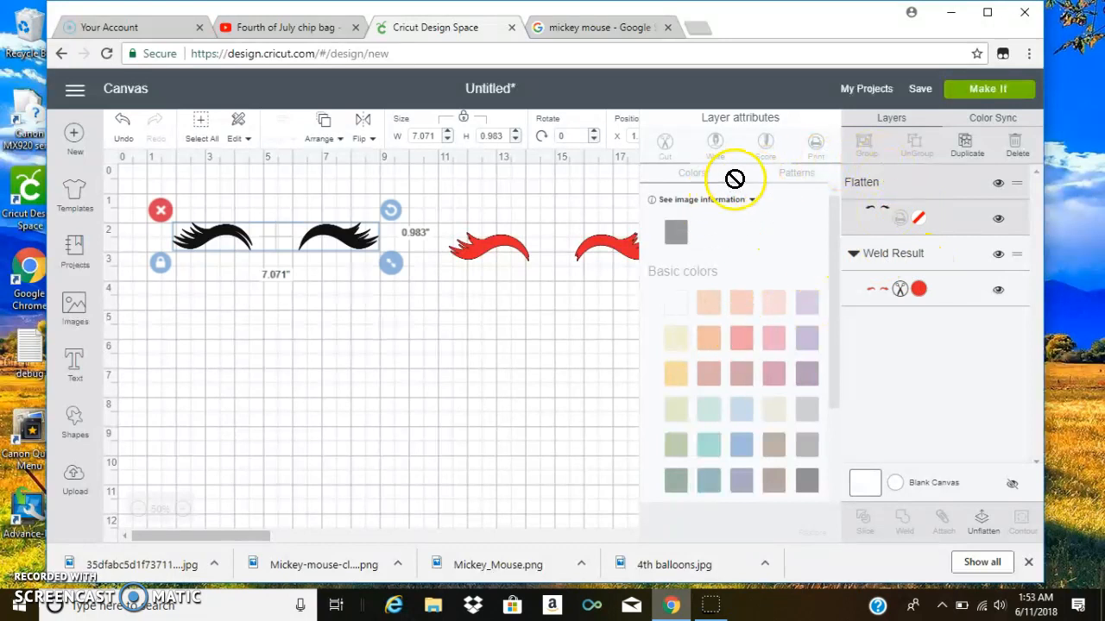
{"action": "left_click", "coordinate": [477, 348]}
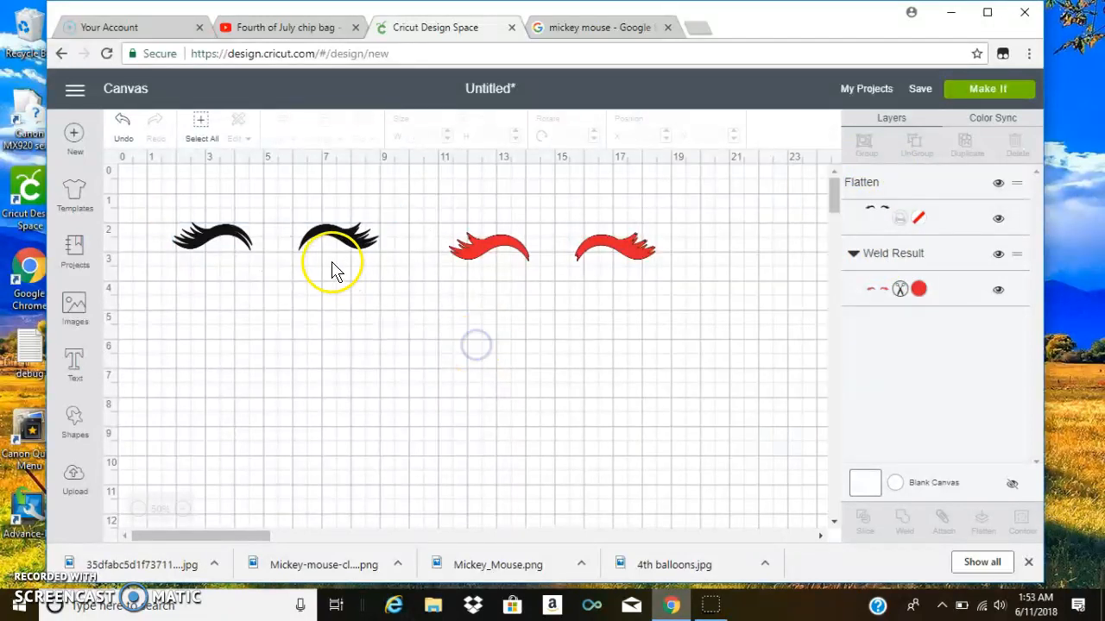
Unflatten the black eyelashes and weld their layers together at about X 2.07, Y 2.716.
{"action": "left_click", "coordinate": [335, 231]}
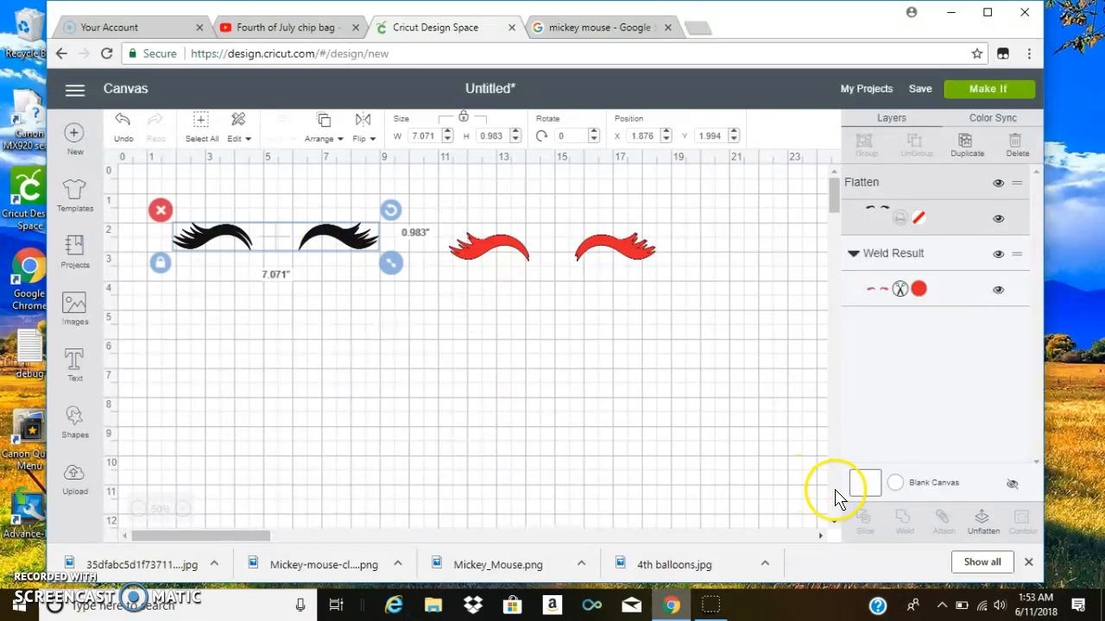
{"action": "left_click", "coordinate": [981, 517]}
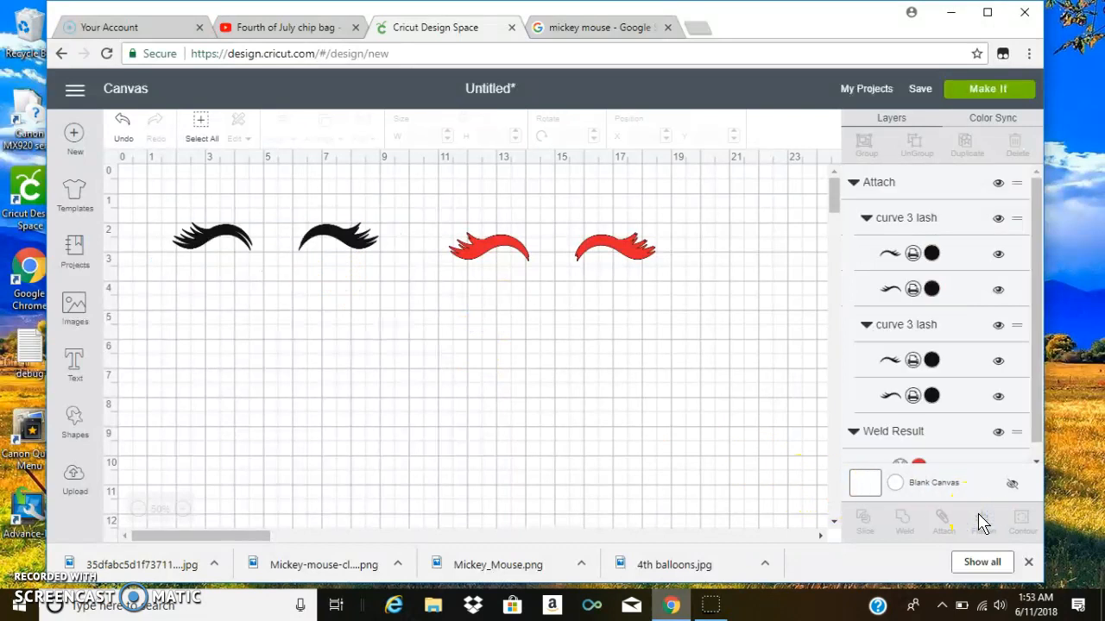
{"action": "left_click_drag", "start_coordinate": [332, 240], "coordinate": [341, 262]}
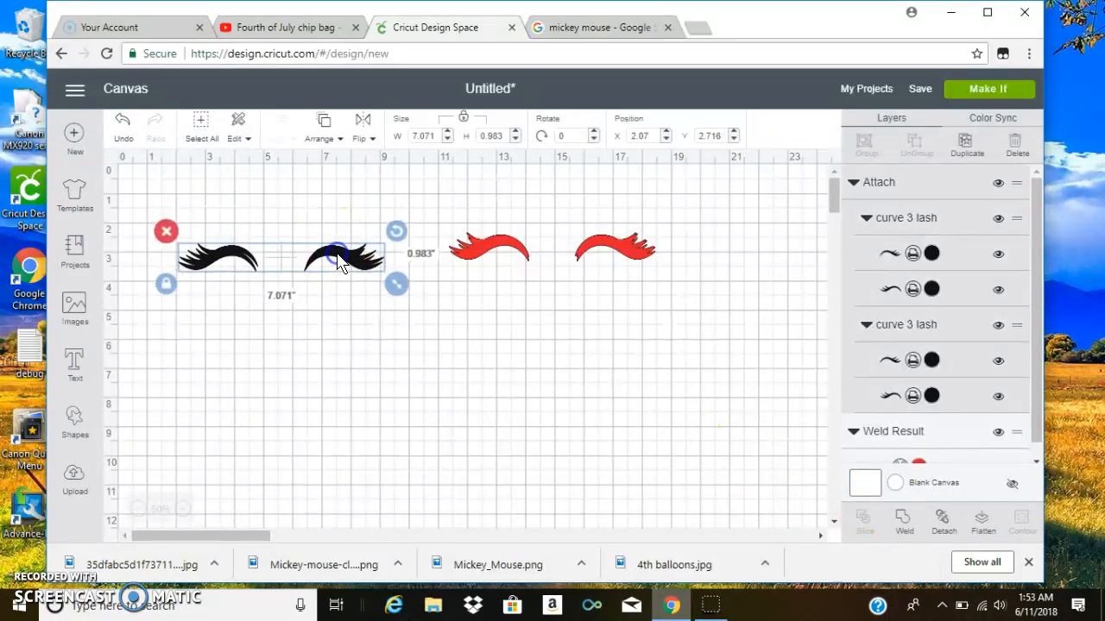
{"action": "left_click", "coordinate": [901, 520]}
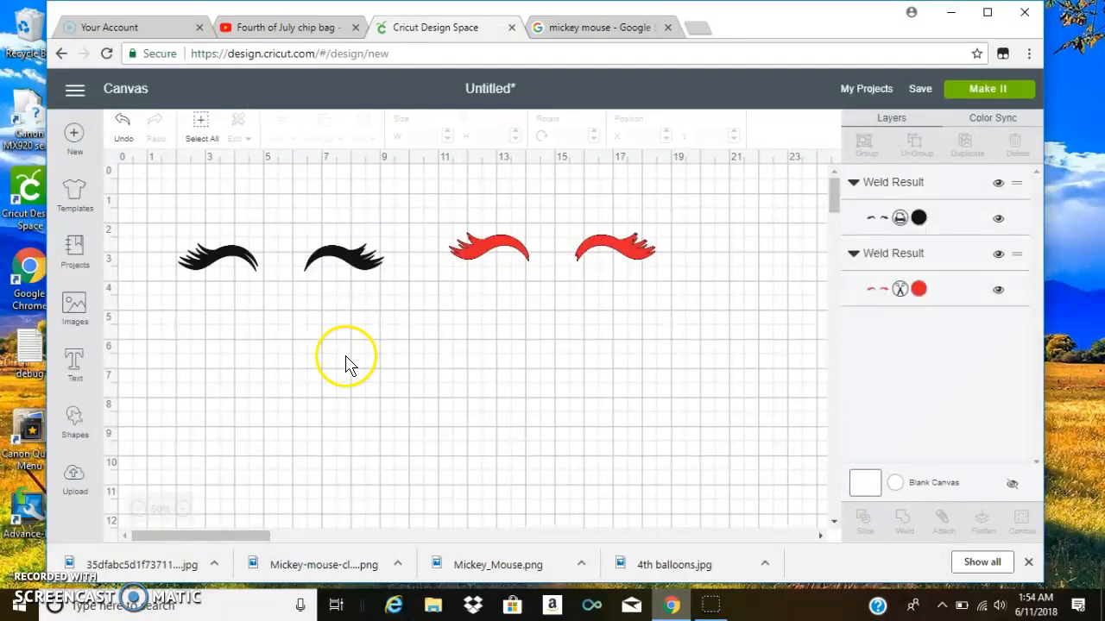
Recolor the newly welded black eyelashes dark pink with the Print line type, trying Cut and Royal Violet along the way.
{"action": "left_click", "coordinate": [324, 259]}
{"action": "left_click", "coordinate": [917, 219]}
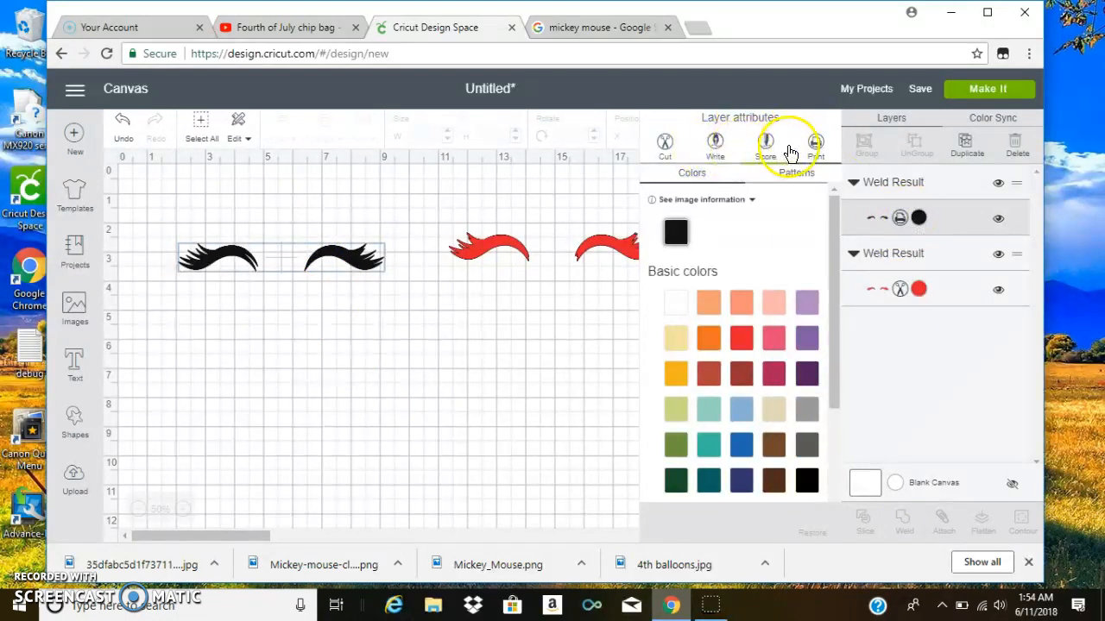
{"action": "left_click", "coordinate": [665, 147]}
{"action": "left_click", "coordinate": [774, 389]}
{"action": "left_click", "coordinate": [816, 147]}
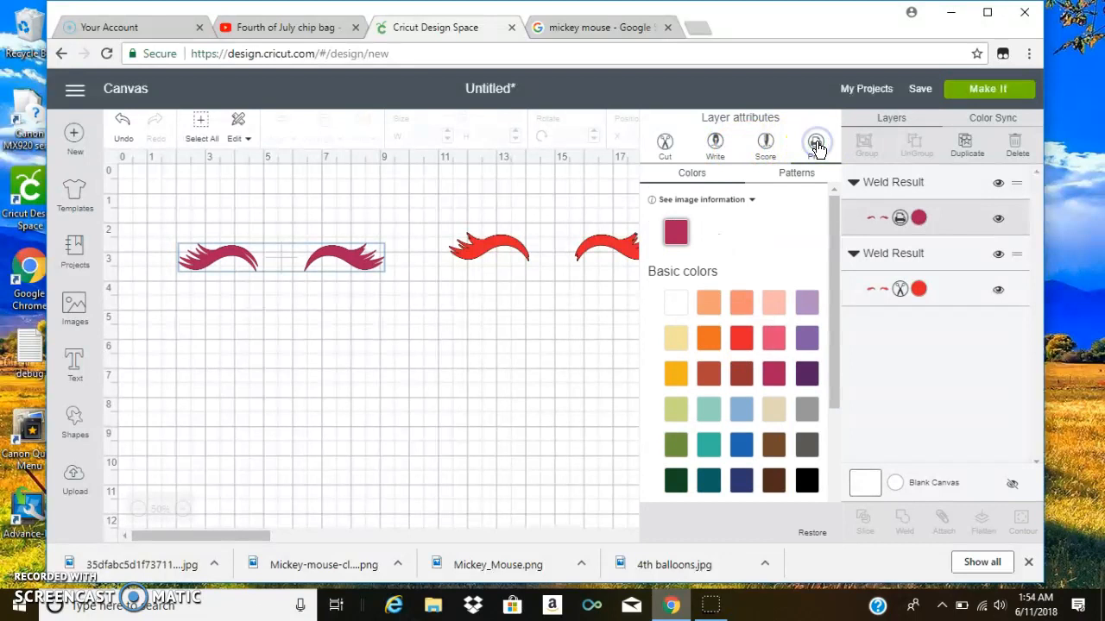
{"action": "left_click", "coordinate": [807, 387]}
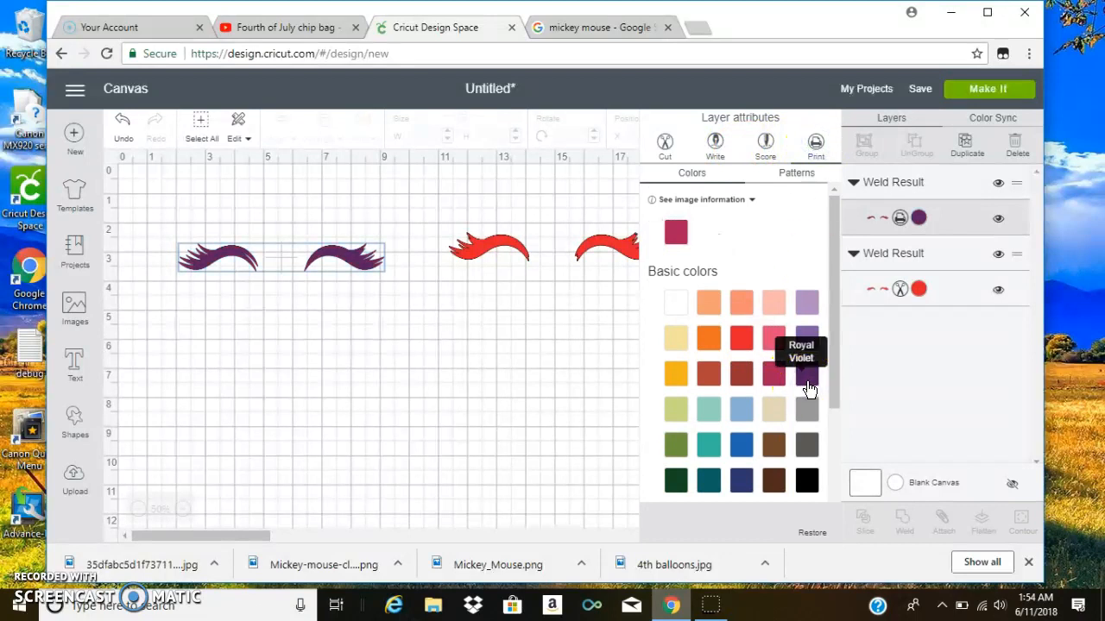
{"action": "left_click", "coordinate": [777, 379]}
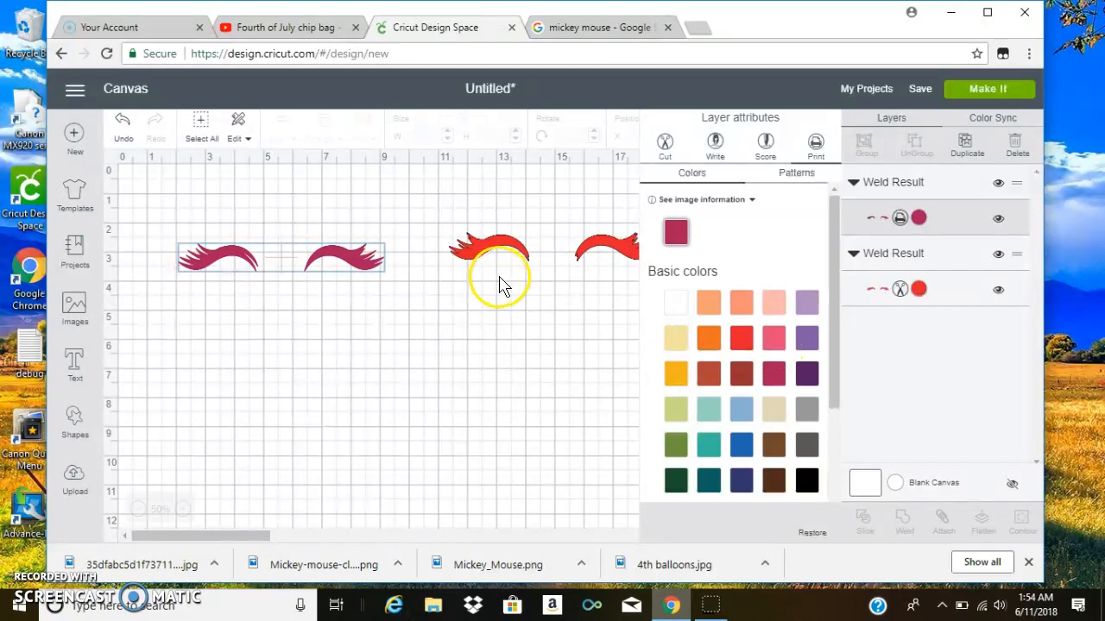
{"action": "left_click", "coordinate": [558, 301]}
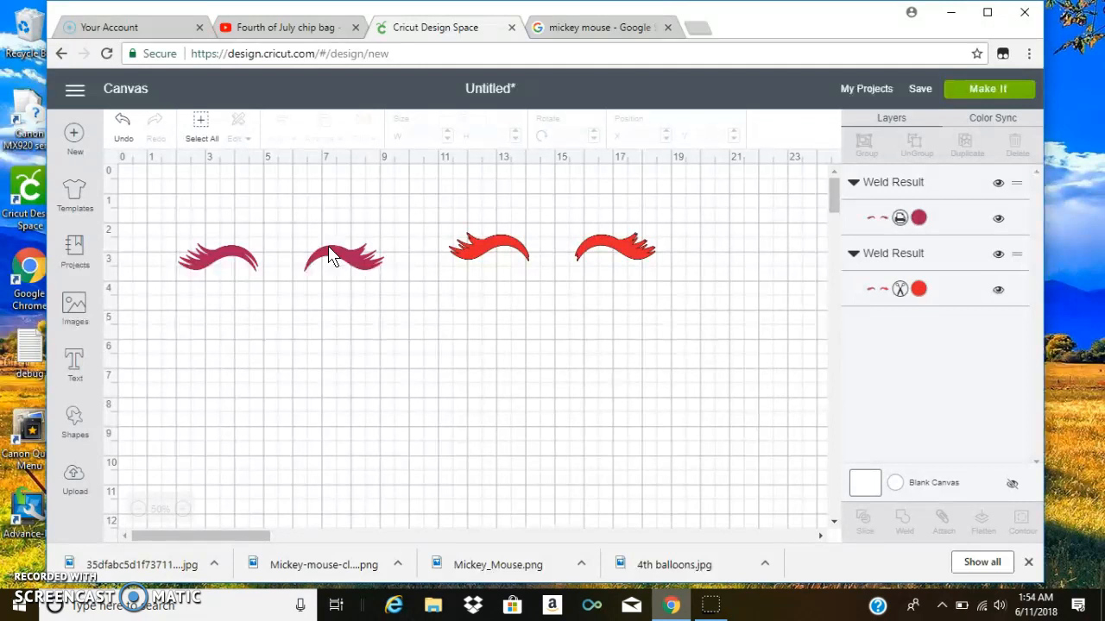
{"action": "left_click", "coordinate": [122, 120]}
{"action": "left_click", "coordinate": [303, 380]}
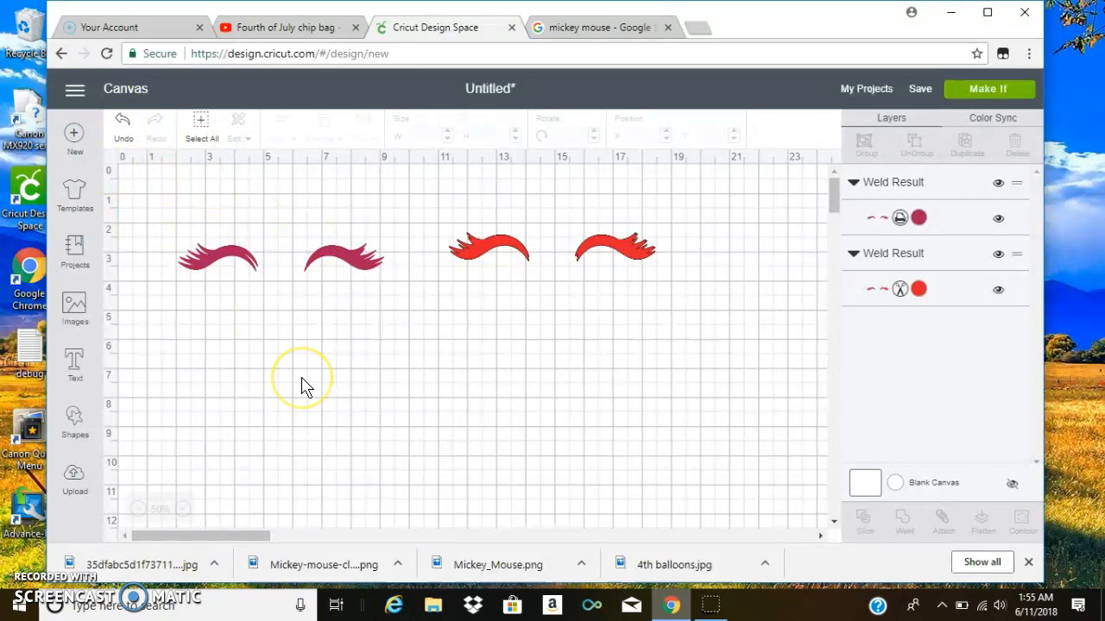